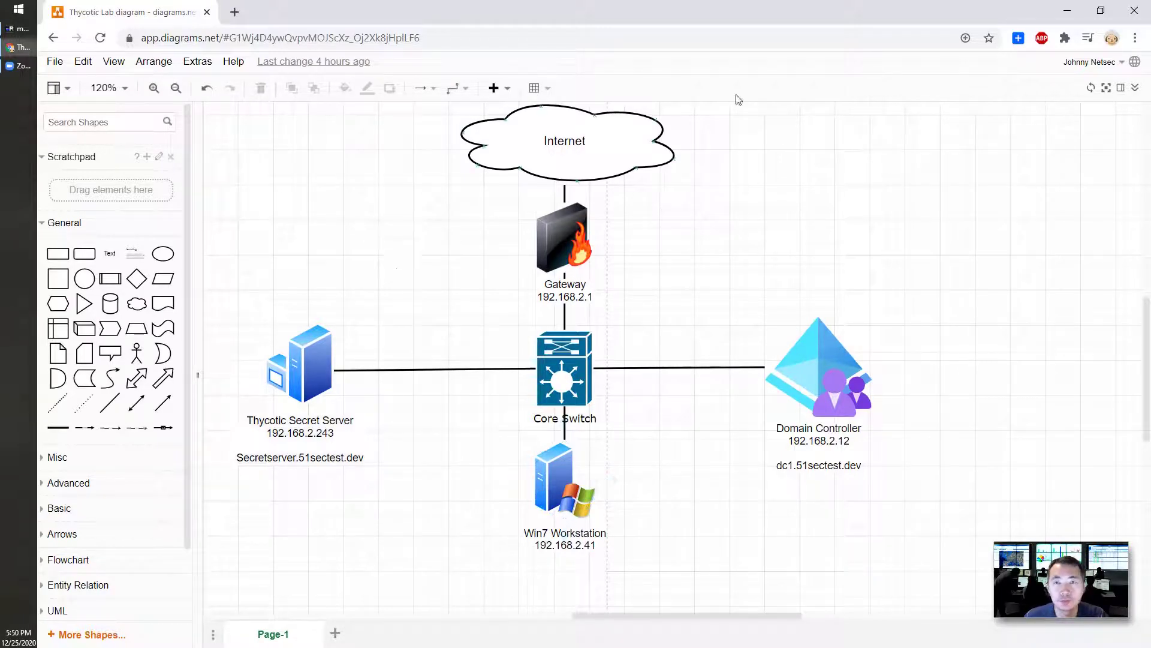
# Switch from the network diagram to the Secret Server session and open its Discovery administration page
pyautogui.click(1066, 12)
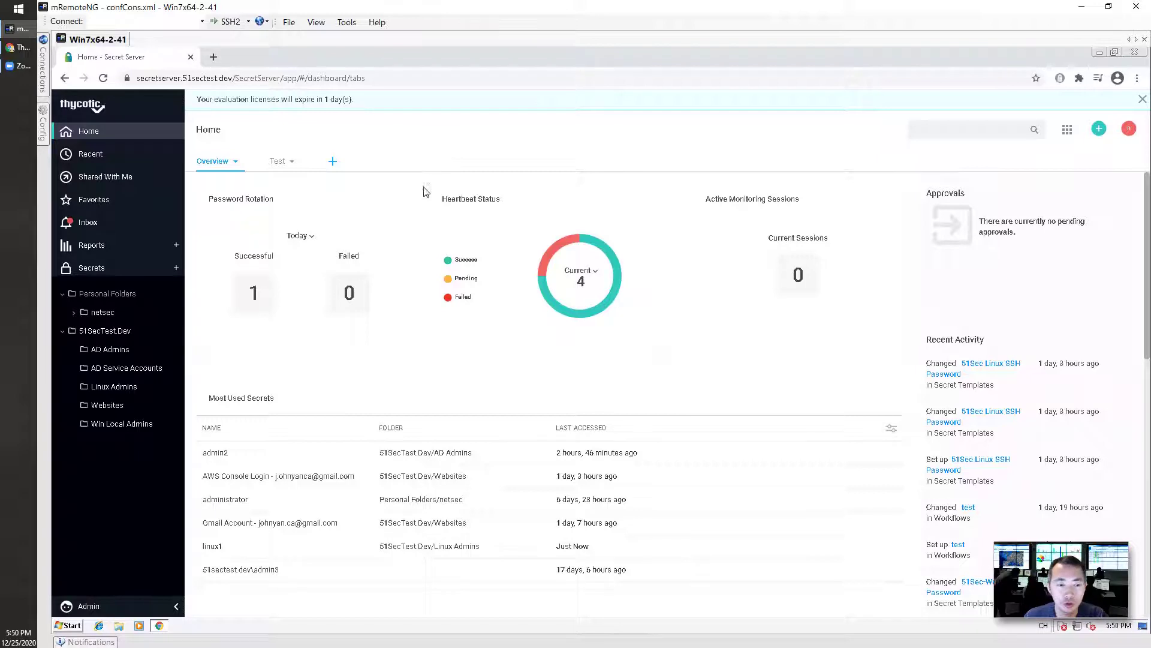
pyautogui.click(153, 605)
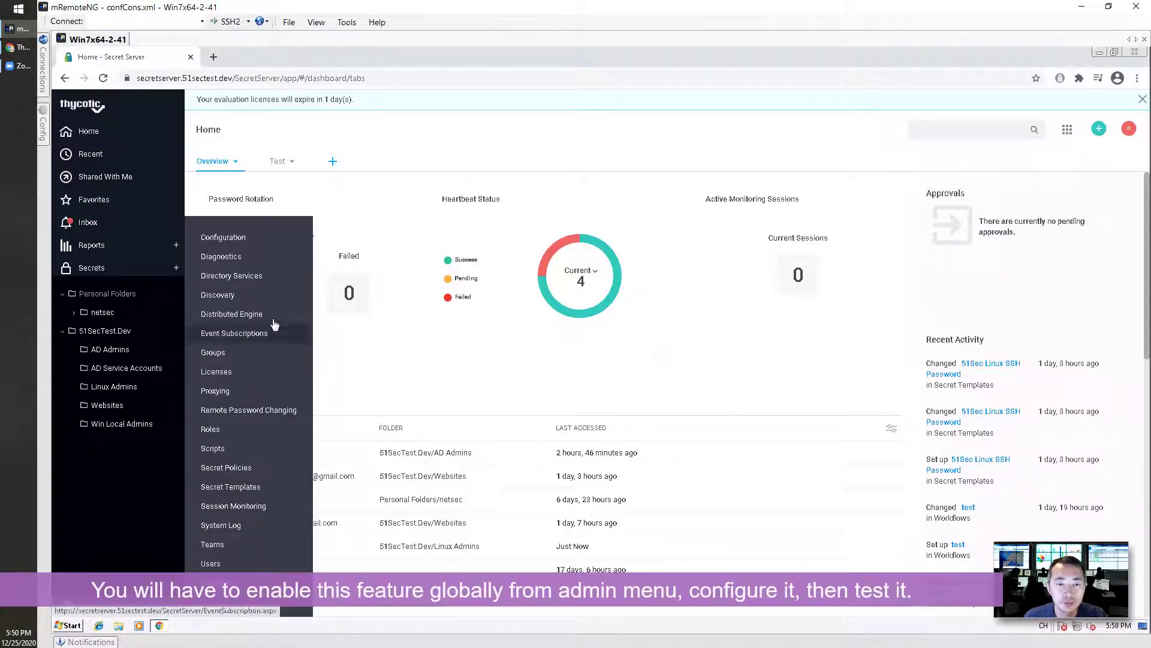
pyautogui.click(272, 298)
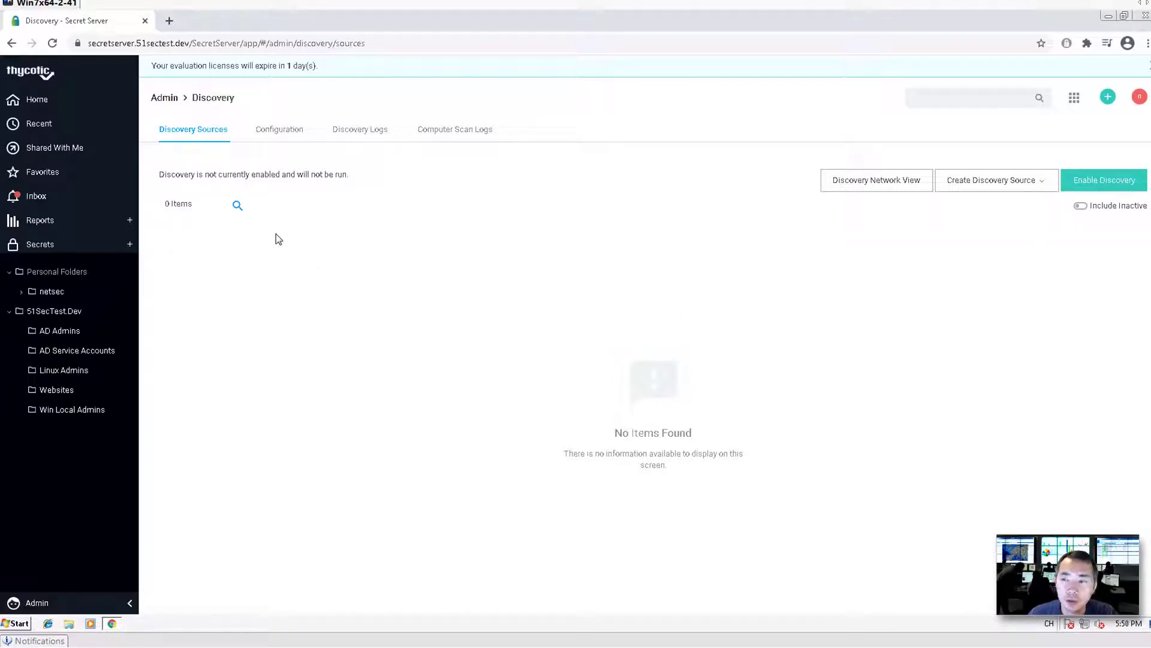
# Enable Discovery in the Discovery configuration and save the setting
pyautogui.click(280, 137)
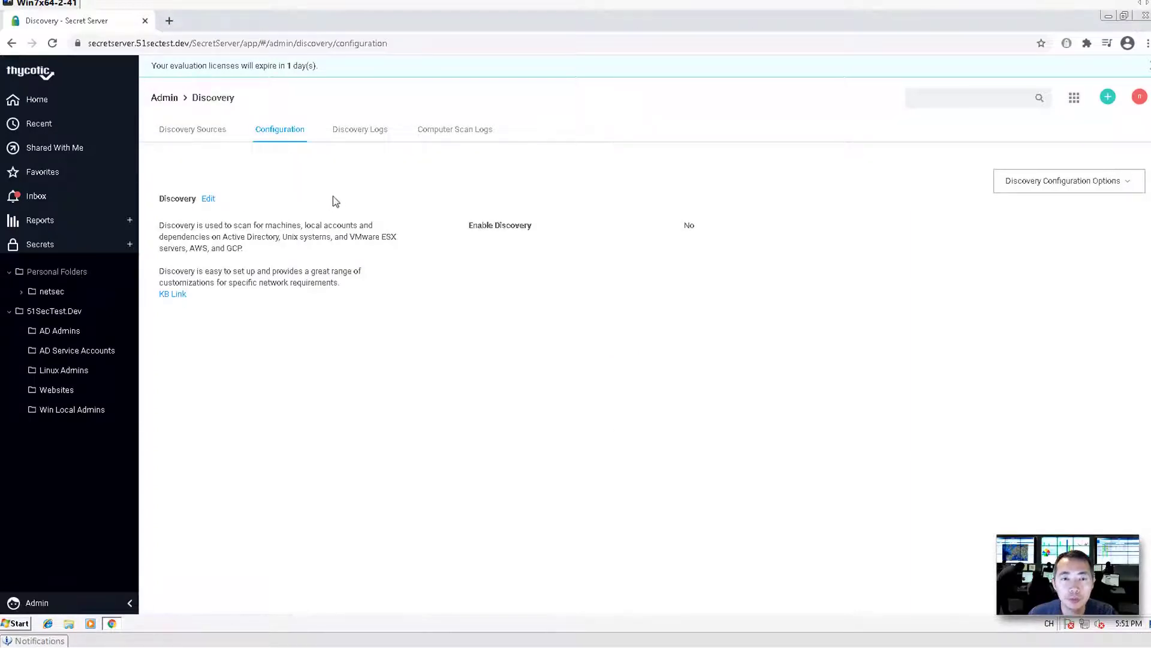
pyautogui.click(213, 203)
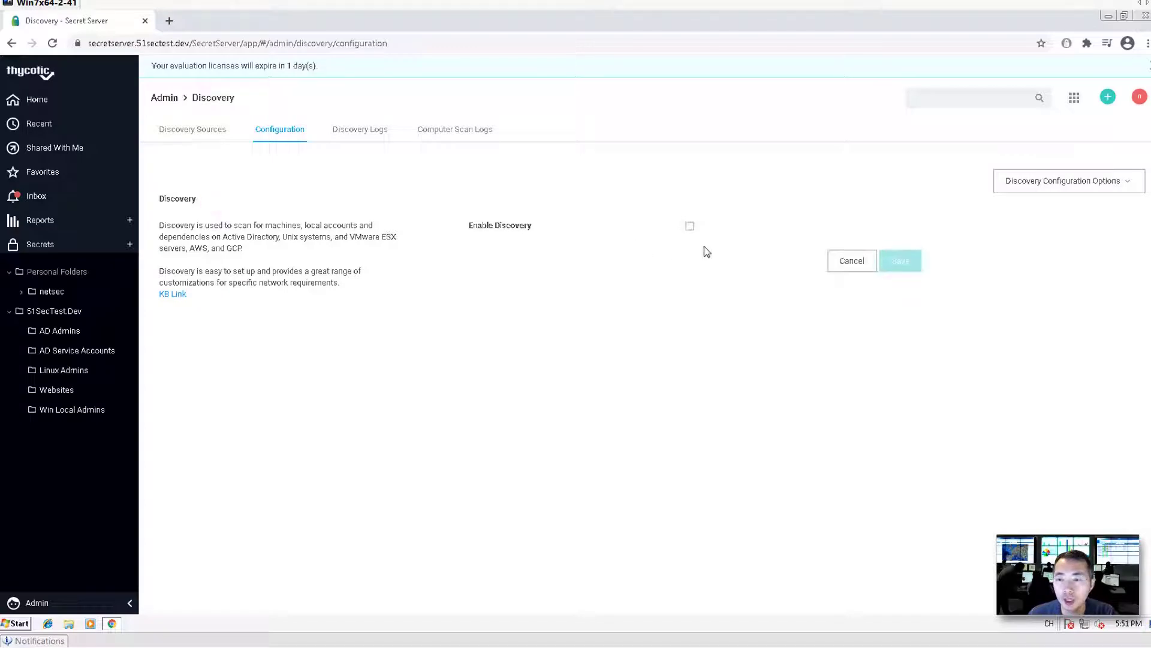
pyautogui.click(689, 228)
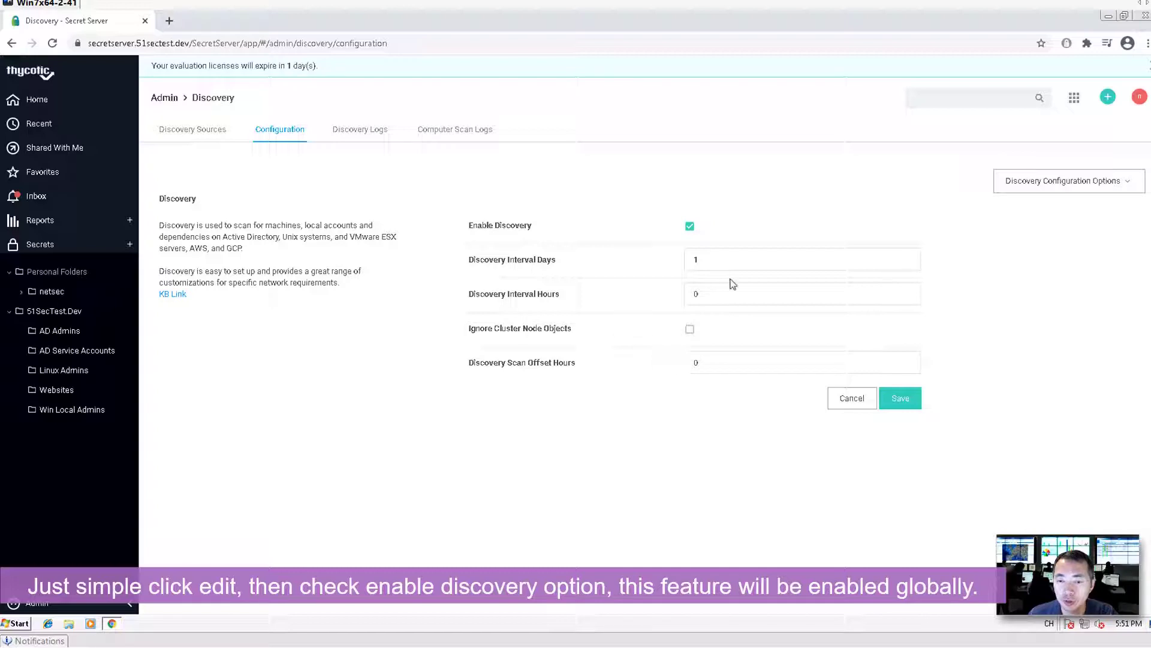
pyautogui.click(903, 398)
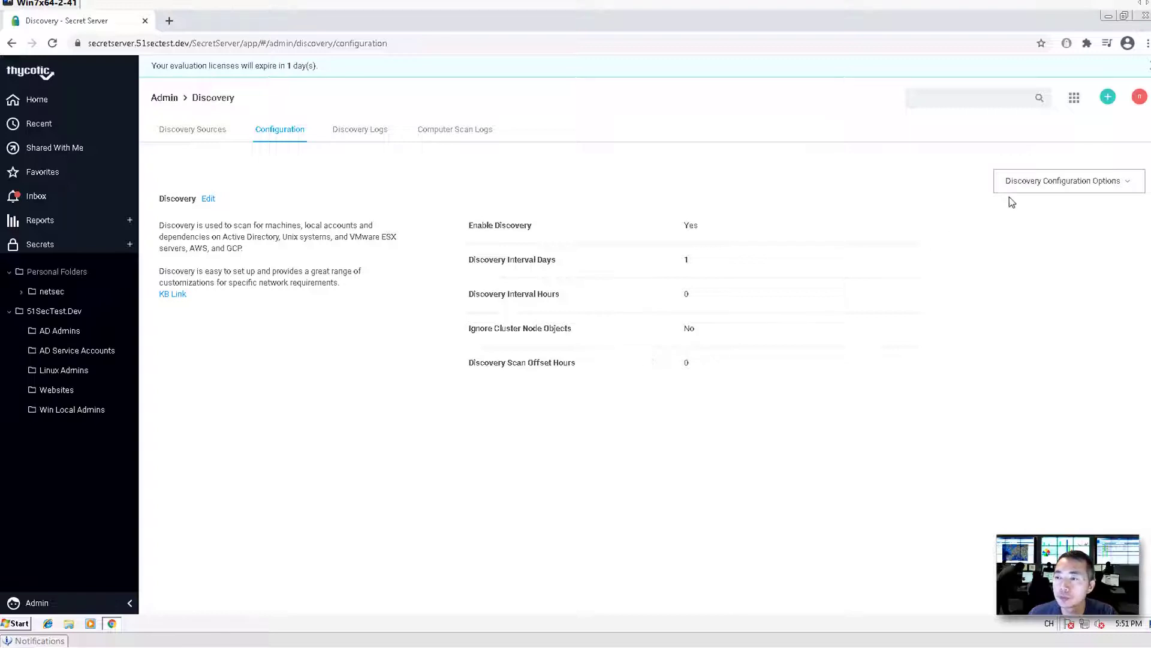
# Review the available Discovery configuration options, and return to the list of discovery sources
pyautogui.click(1035, 183)
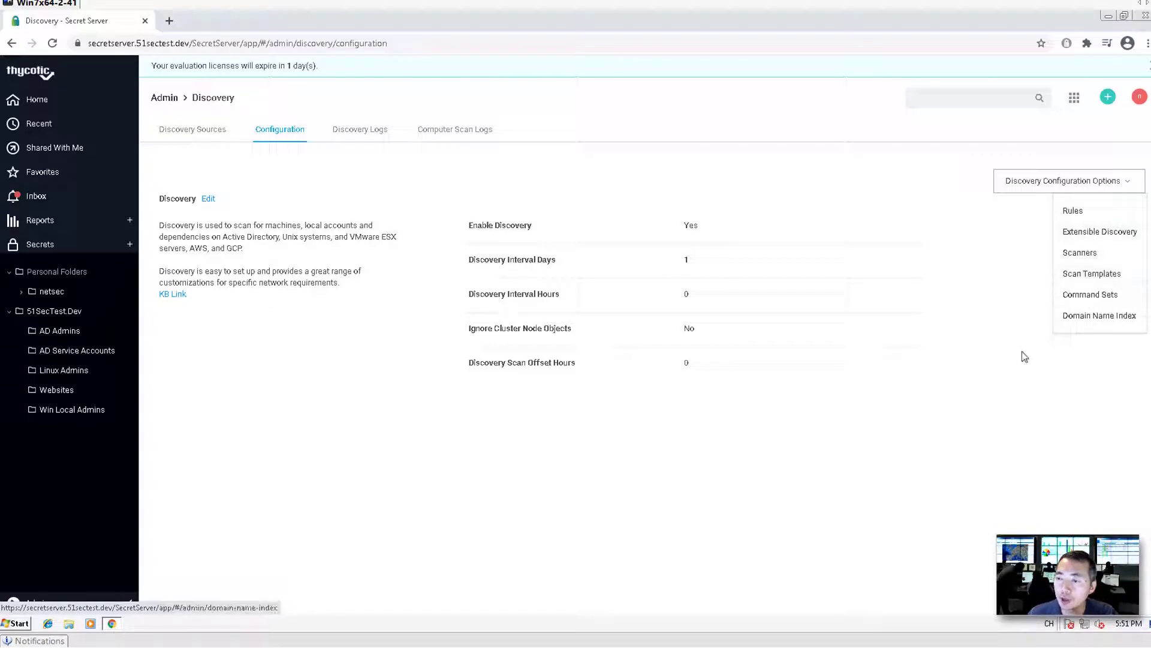
pyautogui.click(860, 296)
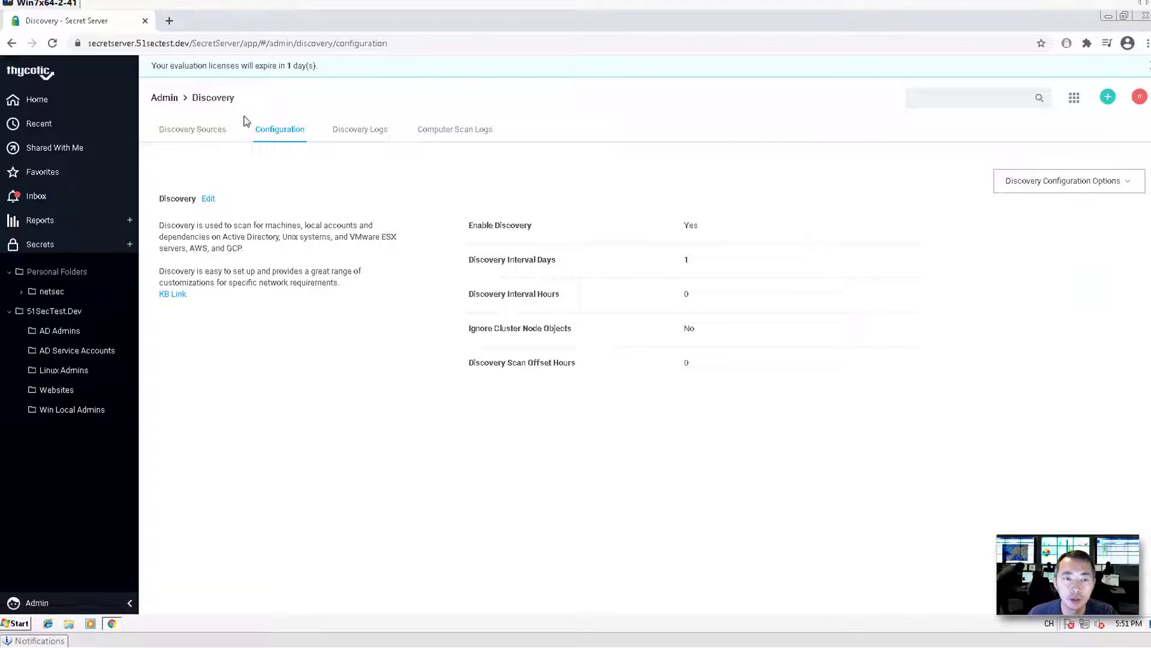
pyautogui.click(200, 129)
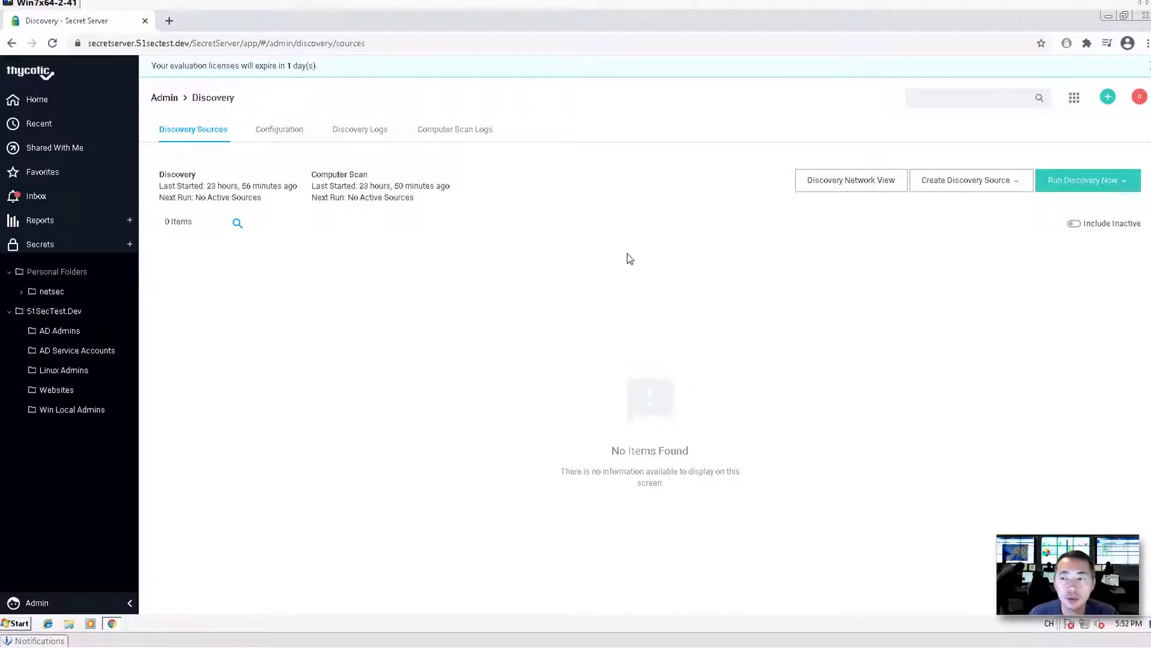
# Start a new Active Directory discovery source and name it "51Sectest.dev Discovery"
pyautogui.click(934, 187)
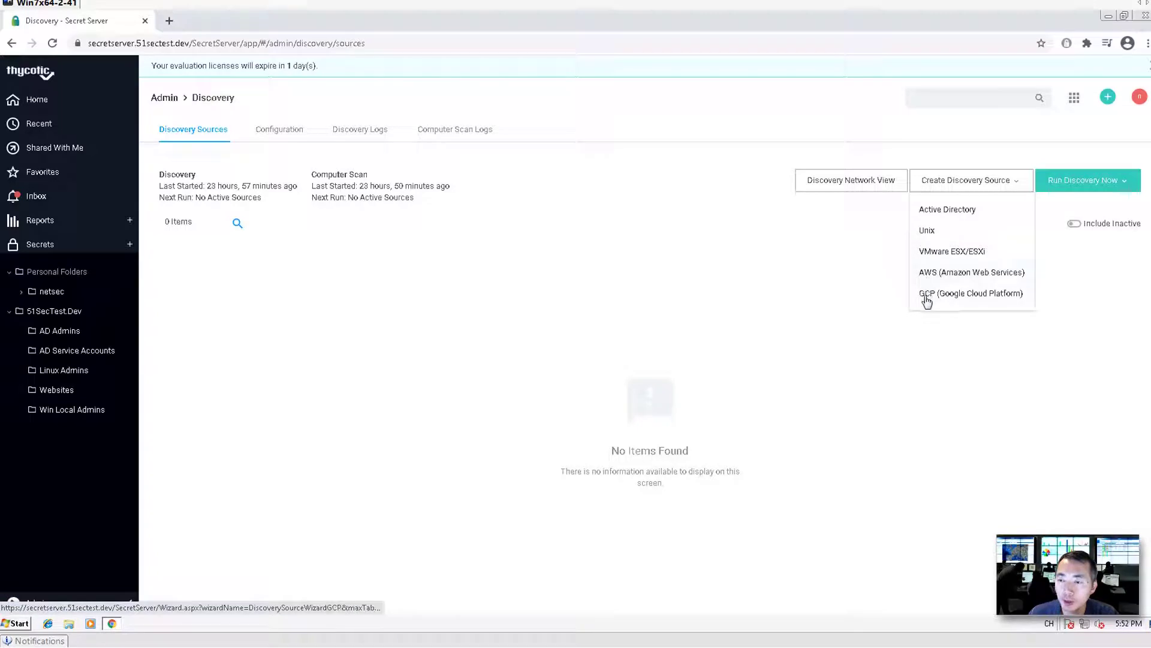
pyautogui.click(957, 211)
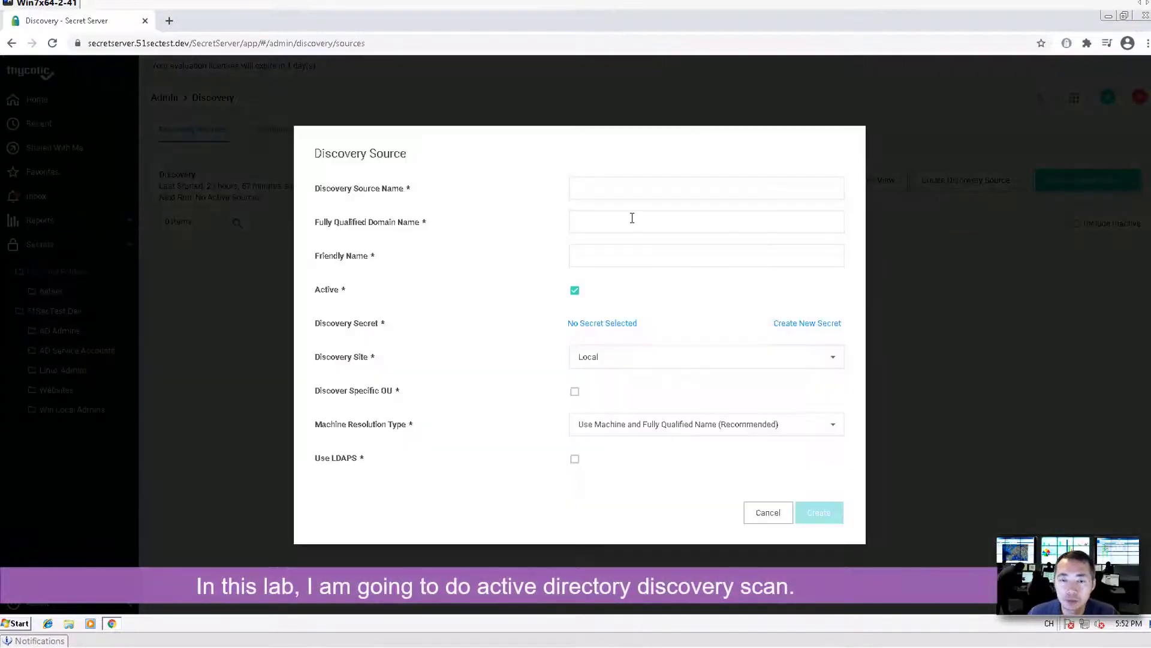
pyautogui.click(621, 197)
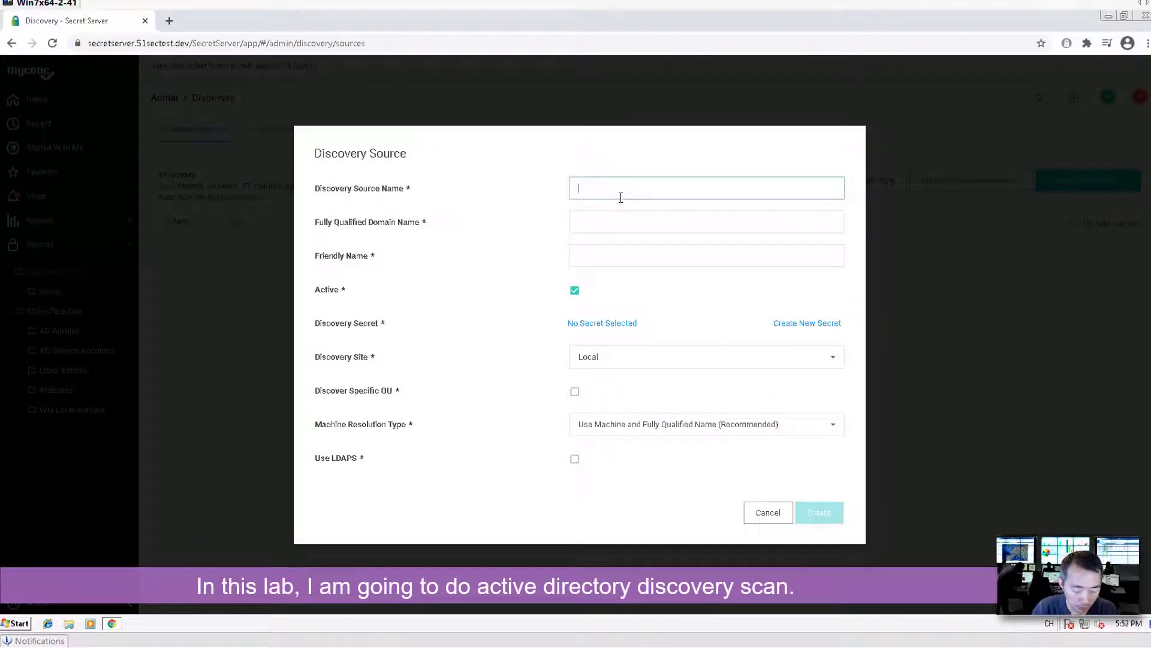
pyautogui.write('51Sec')
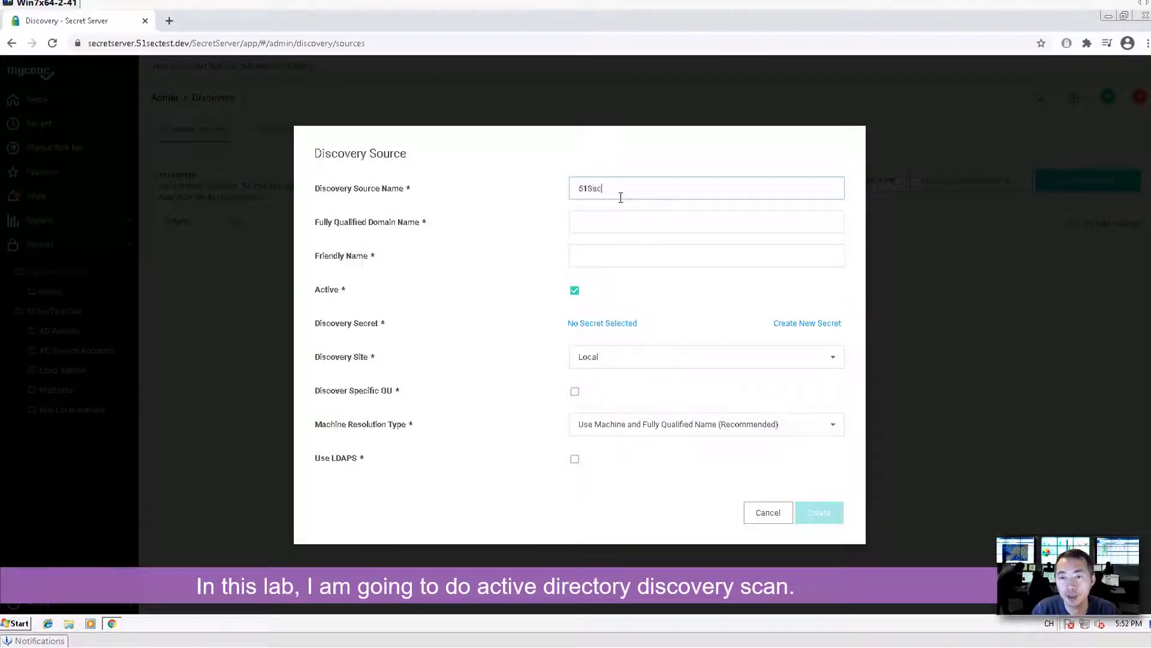
pyautogui.press('BackSpace')
pyautogui.write('test.dev')
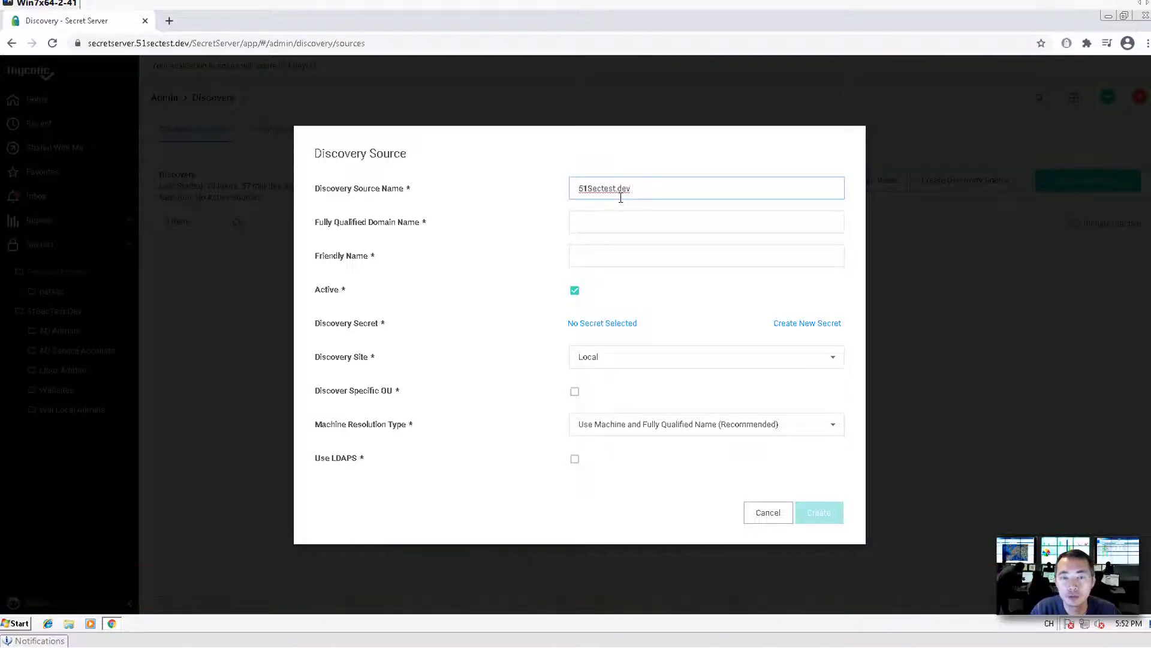
pyautogui.write(' Discovery')
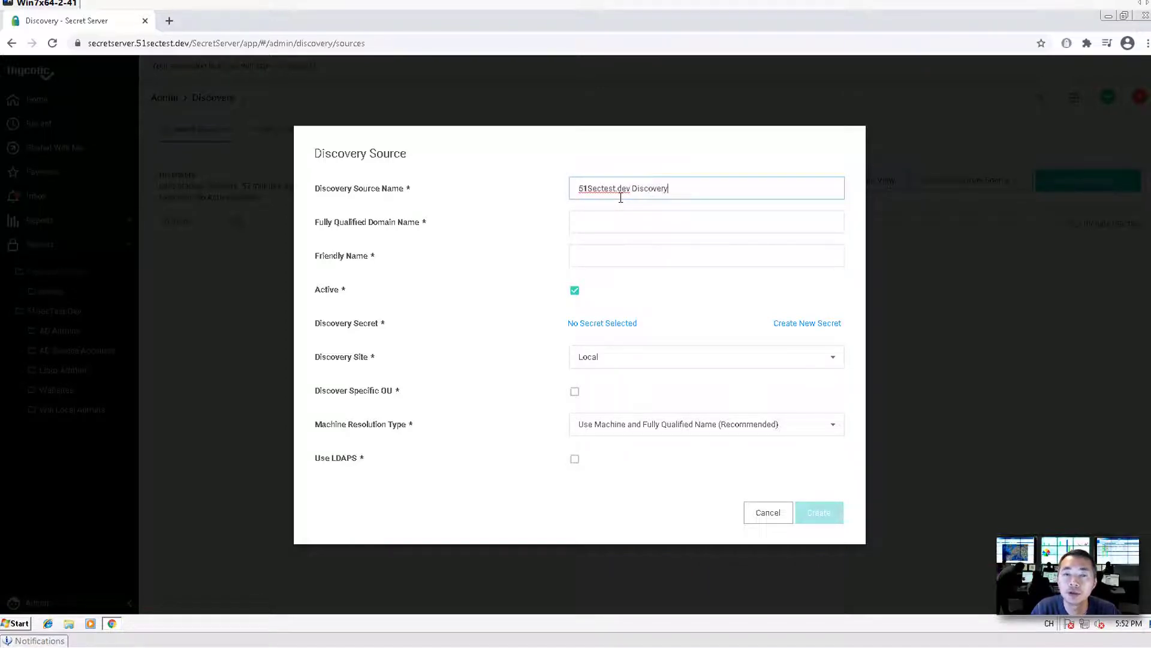
# Set the discovery source's fully qualified domain name to 51sectest.dev and its friendly name to 51SecTest
pyautogui.press('Tab')
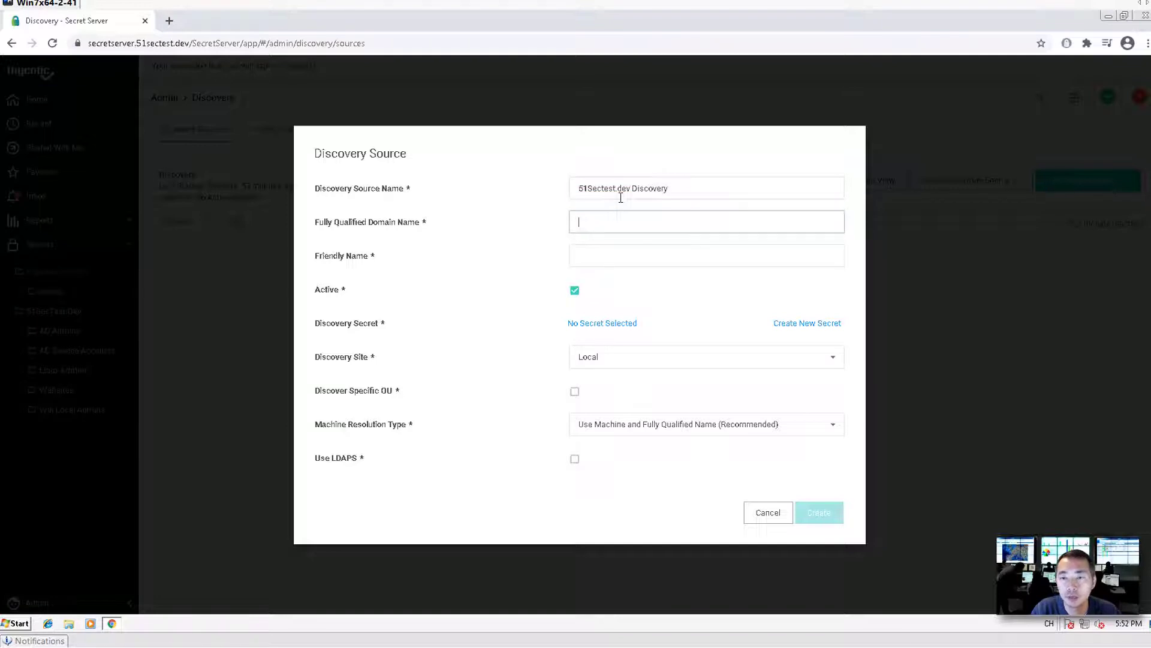
pyautogui.write('51sc')
pyautogui.write('c')
pyautogui.write('test.dev')
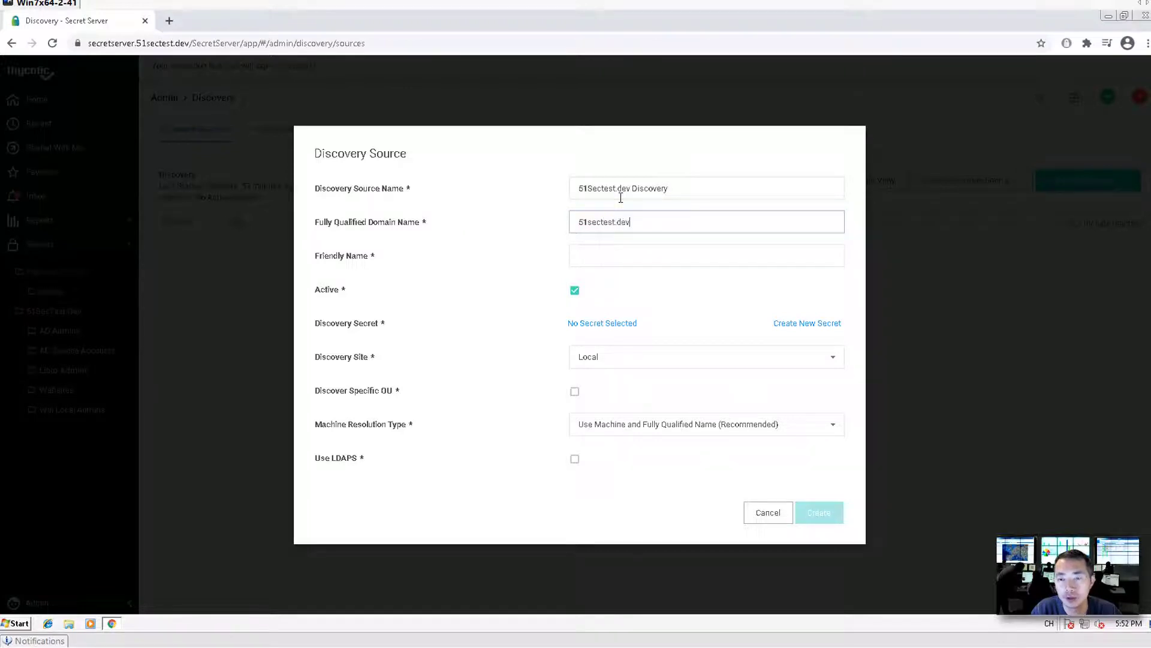
pyautogui.press('Tab')
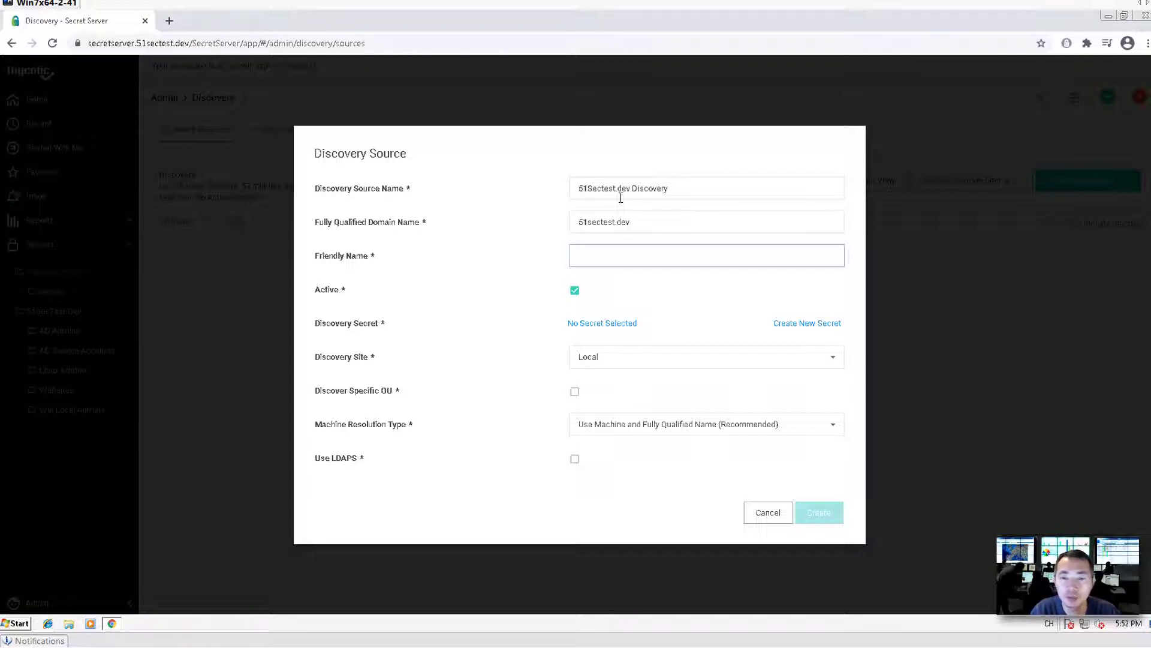
pyautogui.write('51')
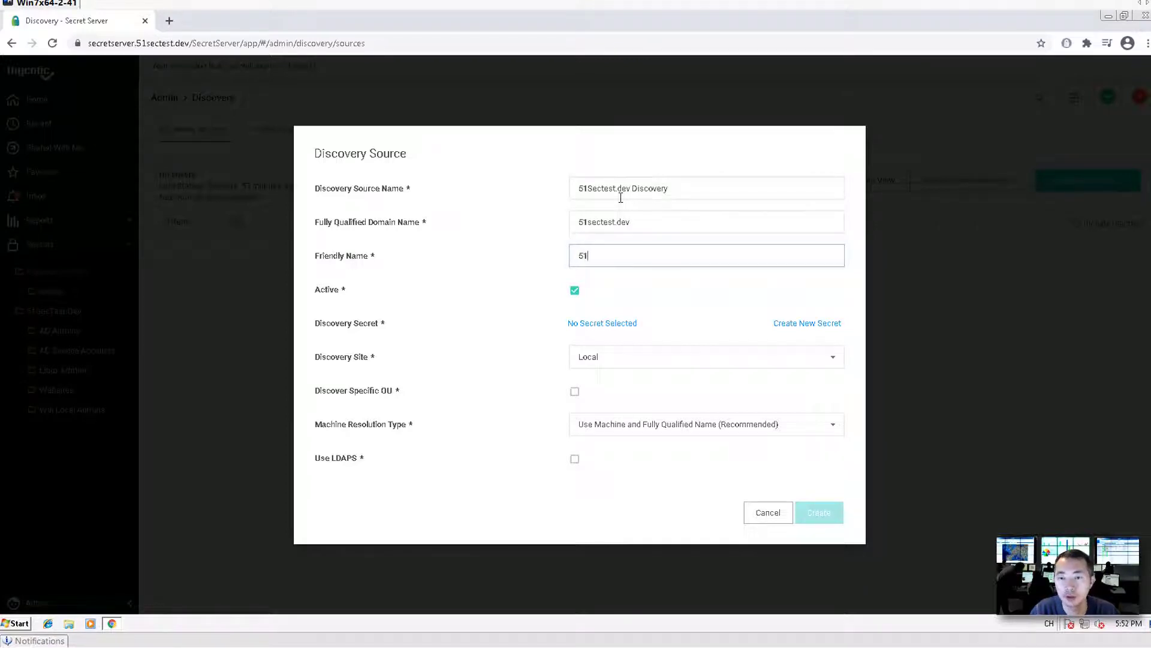
pyautogui.write('SecTest')
pyautogui.press('Tab')
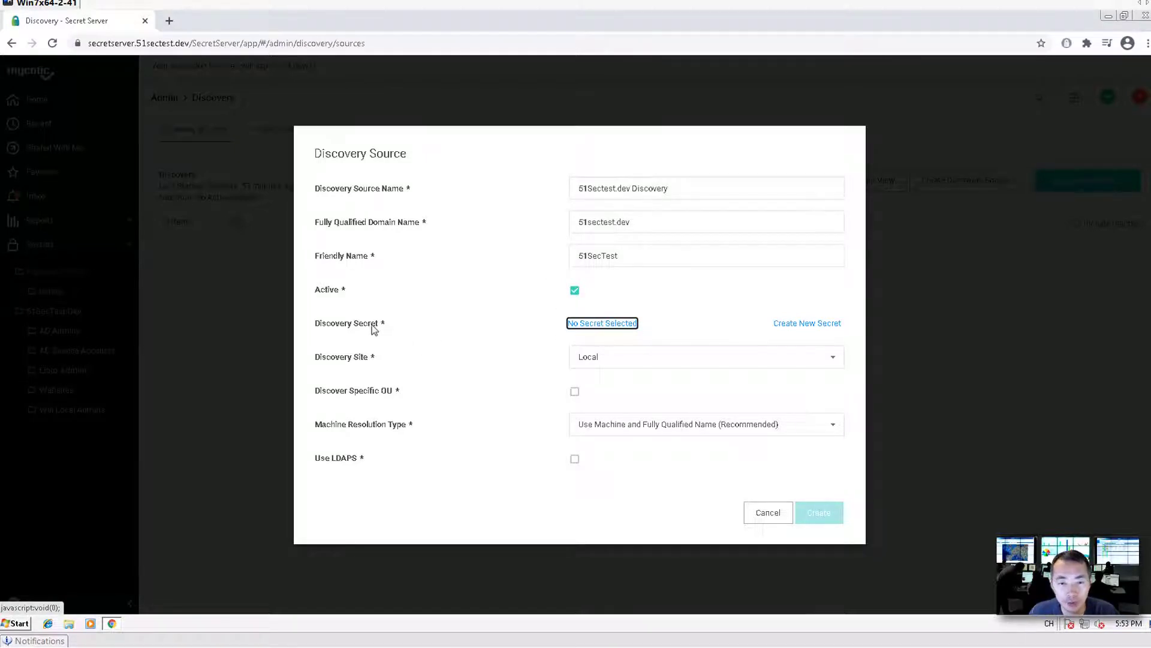
# Choose the administrator secret as the discovery secret and Local as the discovery site
pyautogui.moveTo(370, 327)
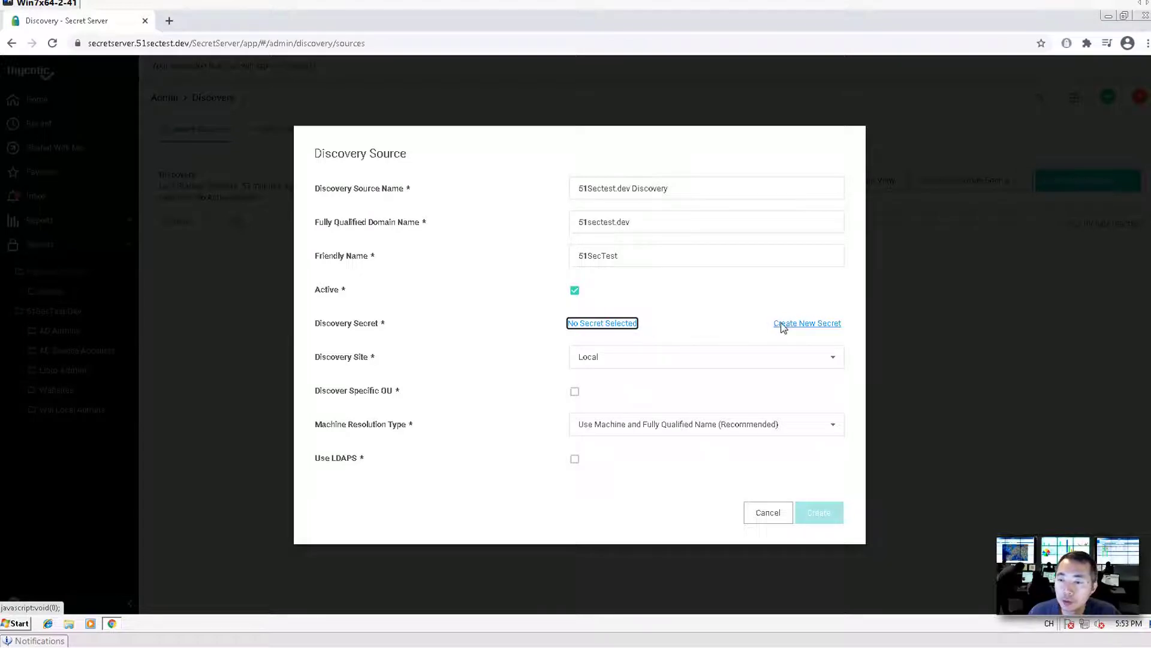
pyautogui.click(605, 327)
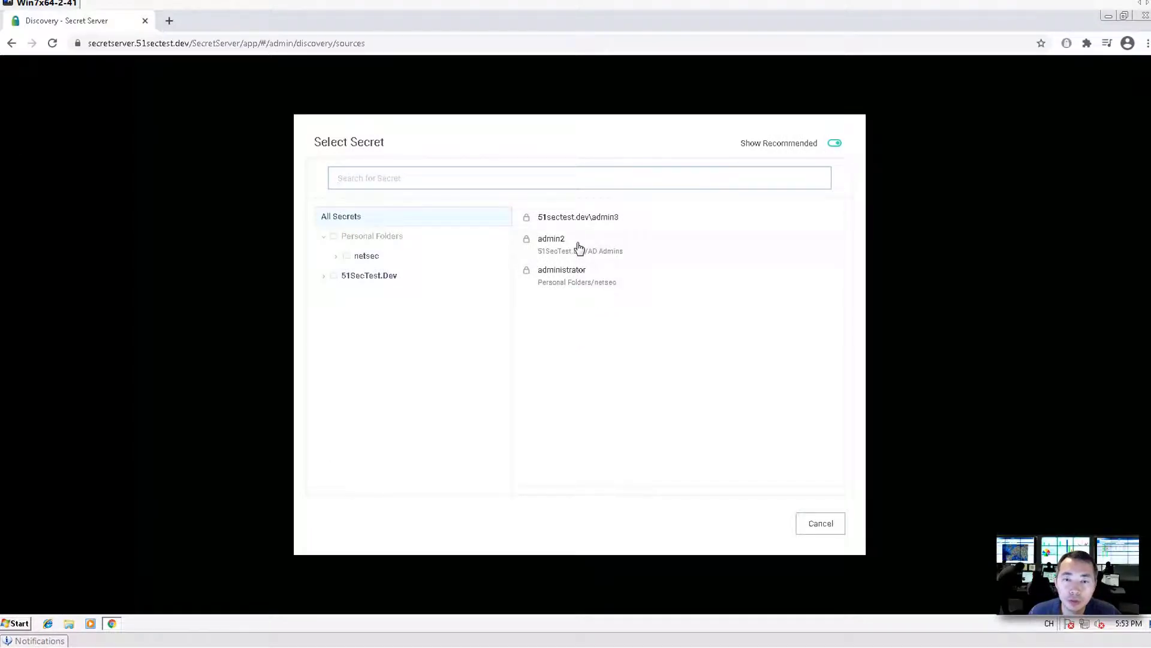
pyautogui.click(586, 277)
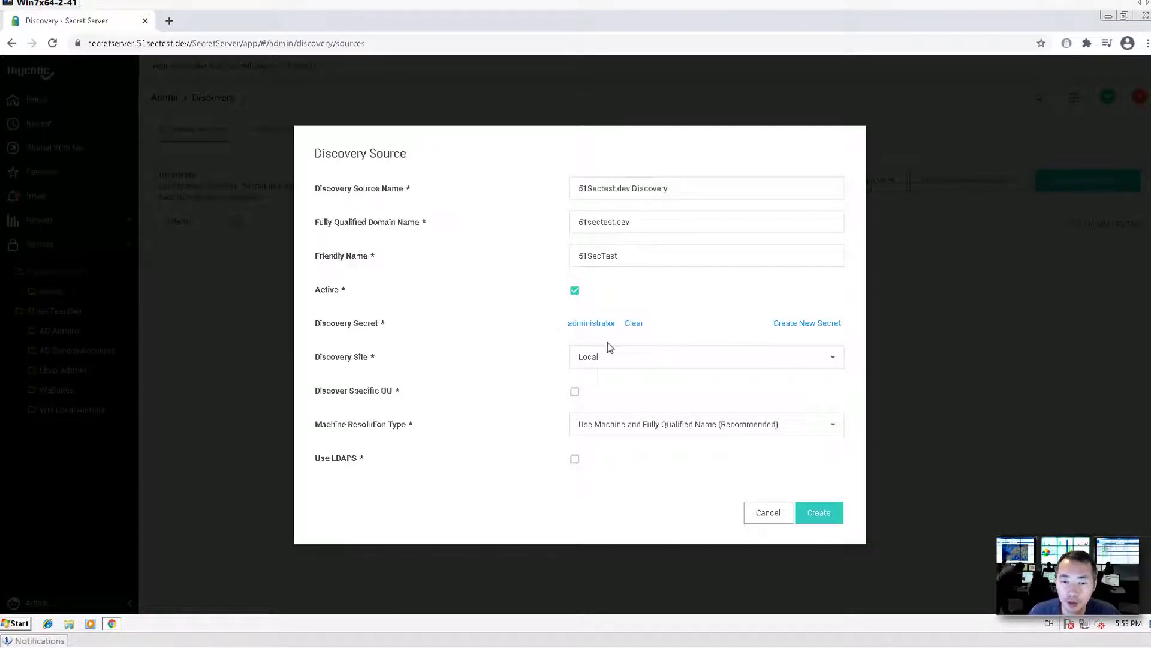
pyautogui.click(634, 366)
pyautogui.click(625, 388)
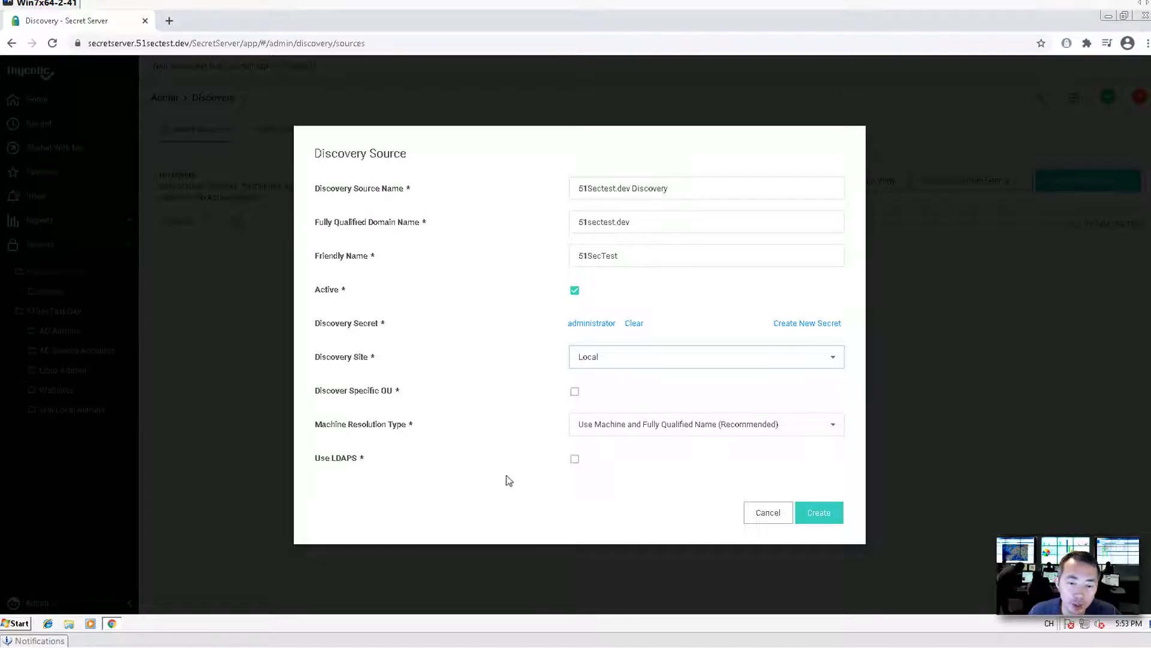
# Try to create the 51Sectest.dev Discovery source, and cancel the form
pyautogui.click(820, 511)
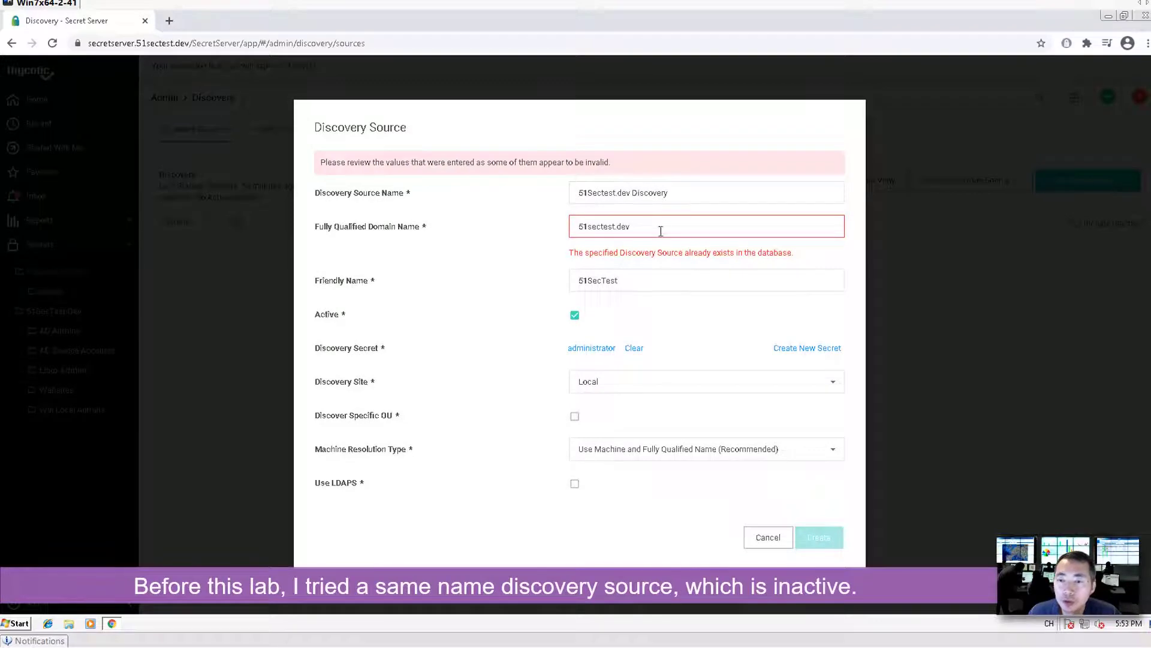
pyautogui.click(663, 229)
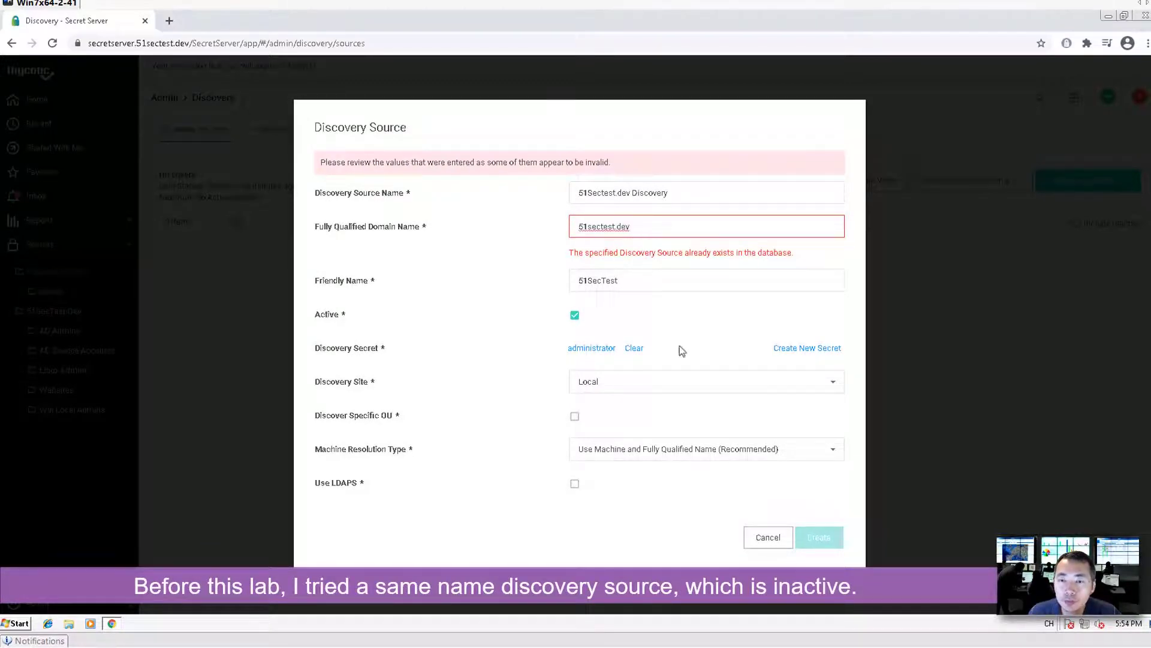
pyautogui.click(781, 538)
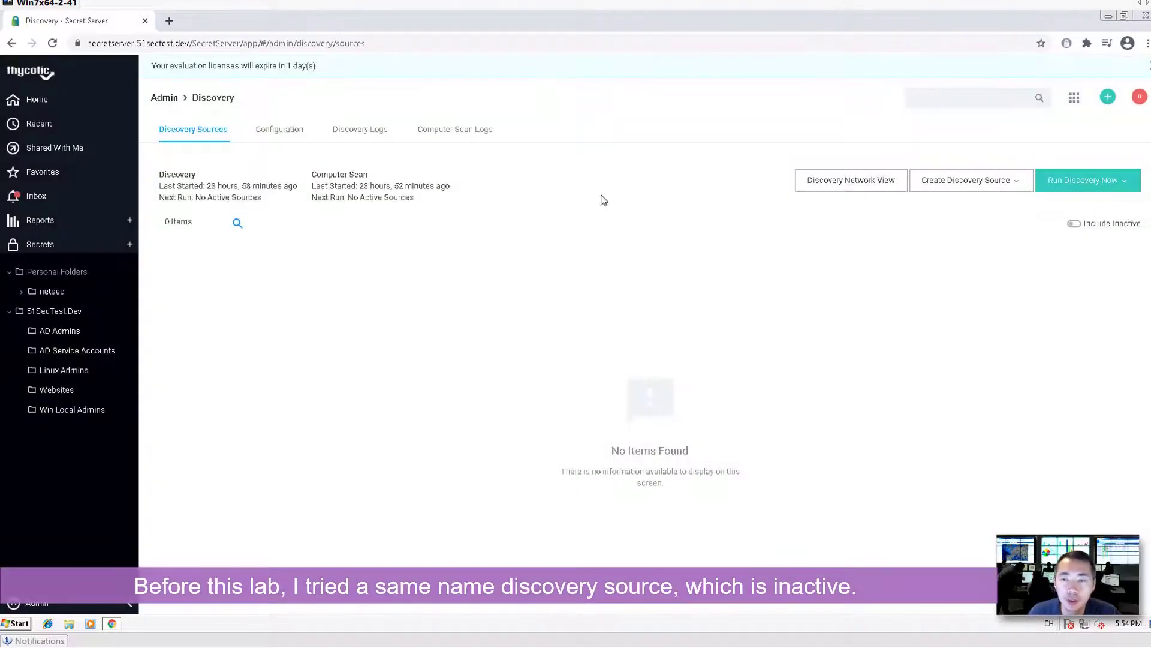
# Include inactive sources in the list, set the existing AD Scan discovery source to active and save it
pyautogui.click(1074, 223)
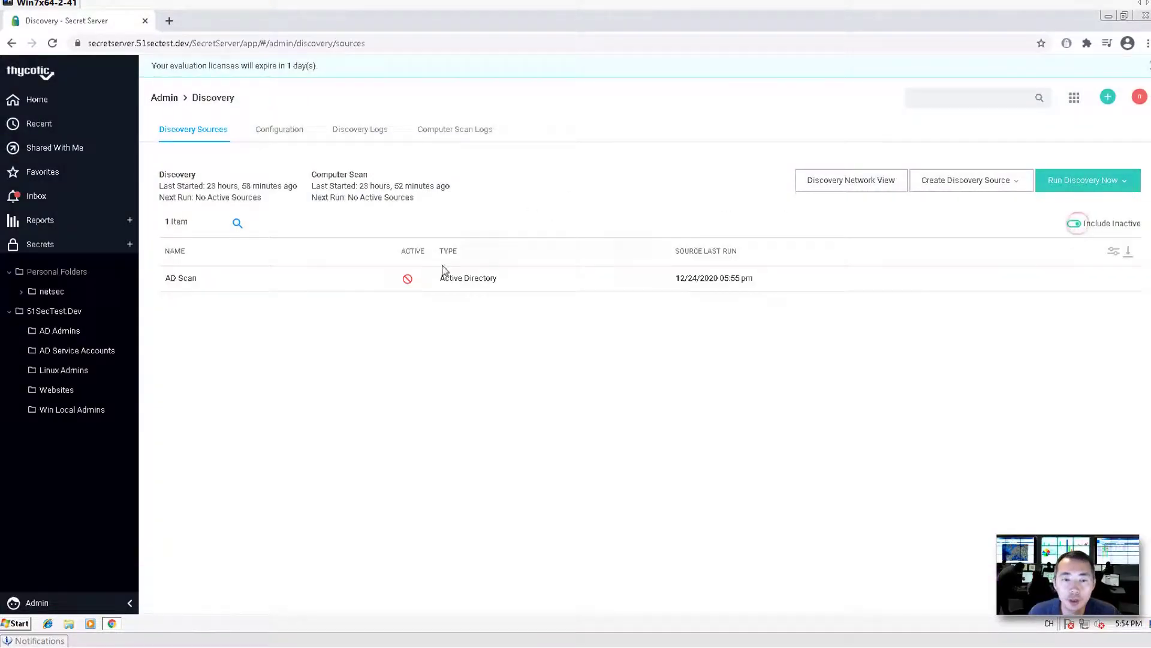
pyautogui.click(182, 278)
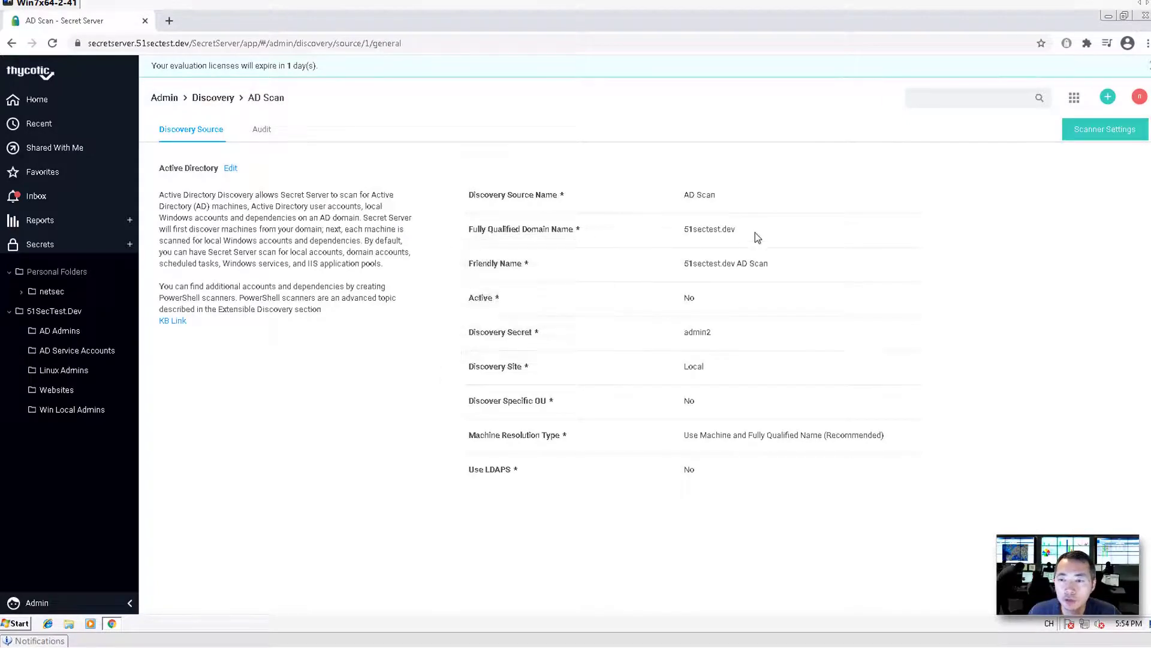
pyautogui.click(231, 168)
pyautogui.click(690, 298)
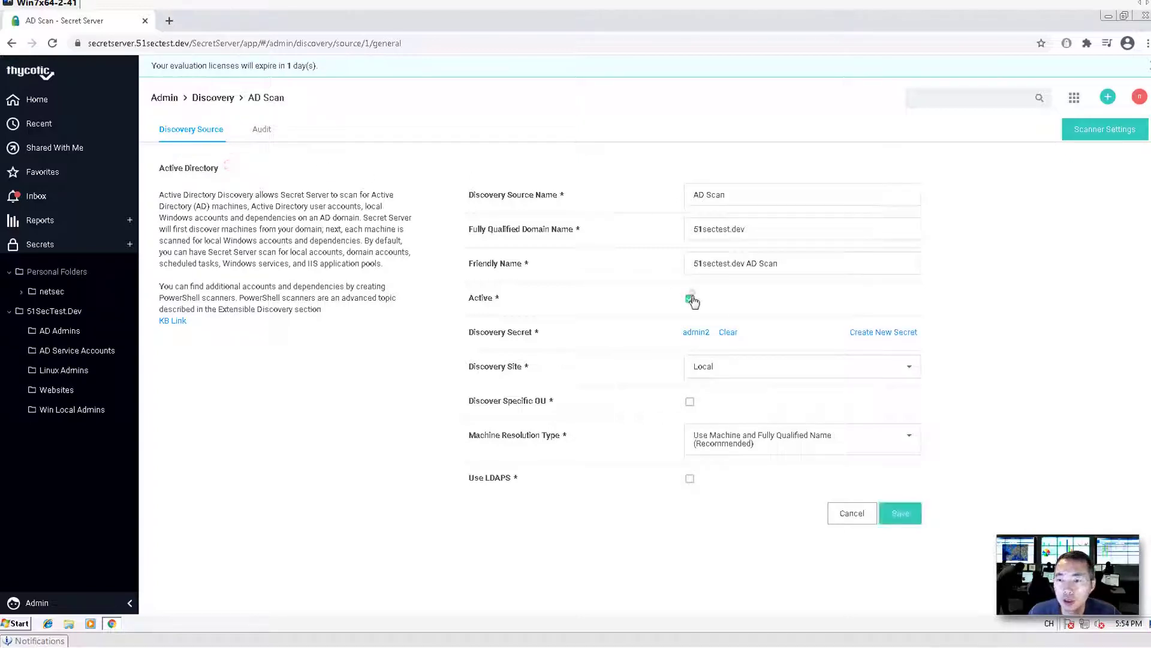
pyautogui.click(898, 513)
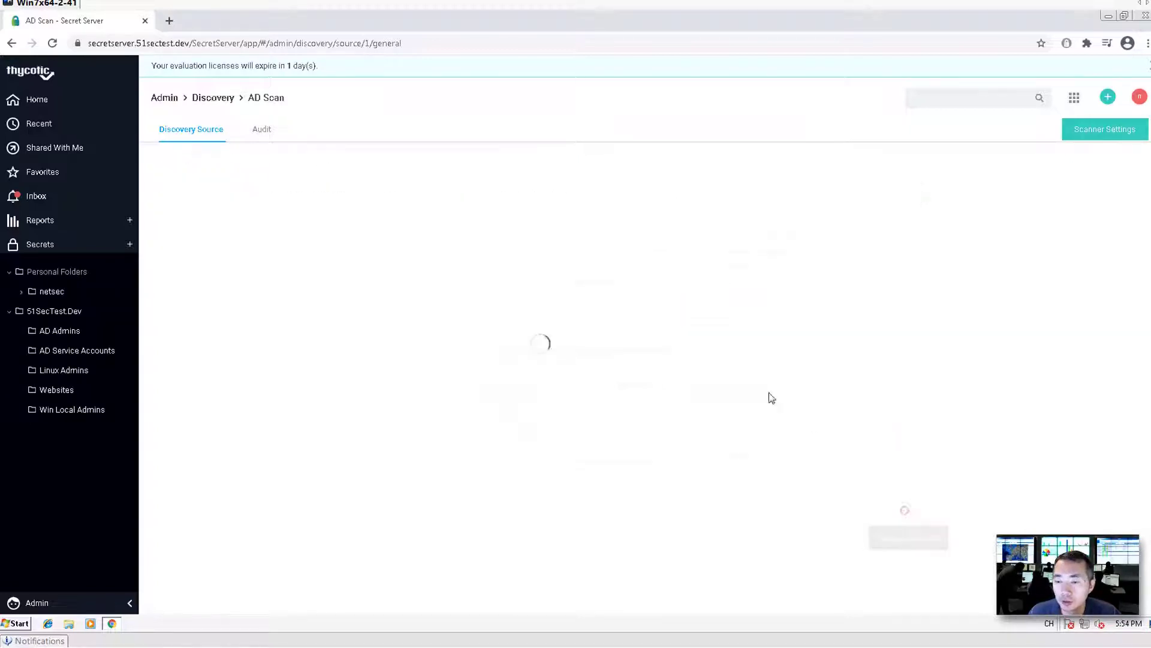
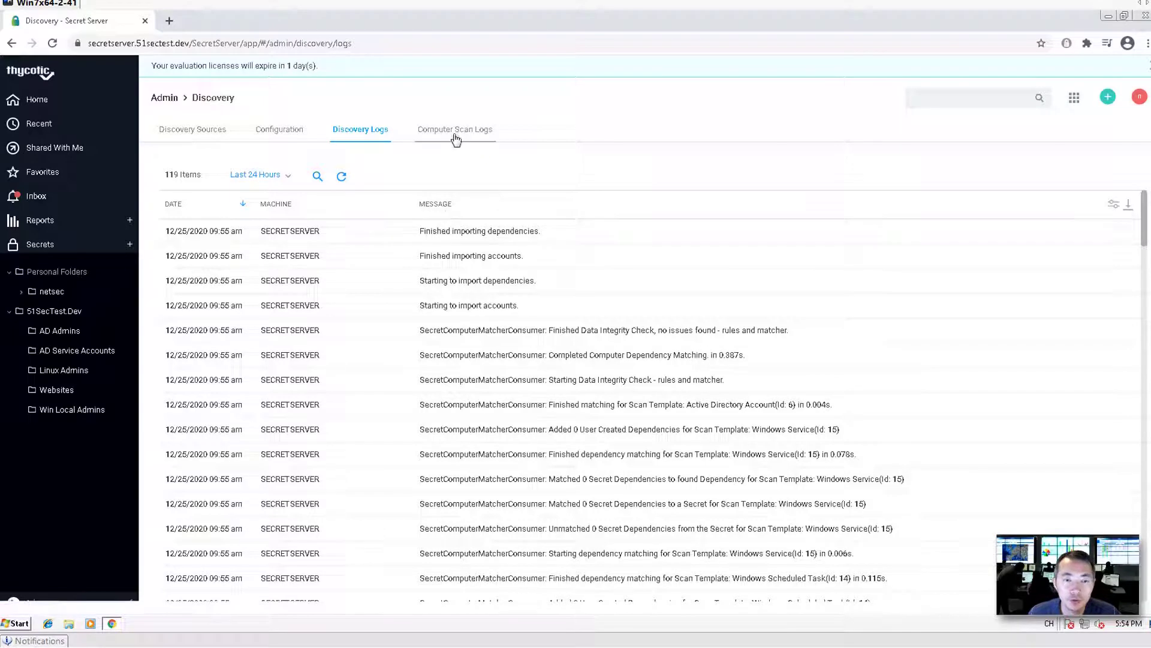
# Check the computer scan logs and return to the discovery sources list
pyautogui.click(458, 132)
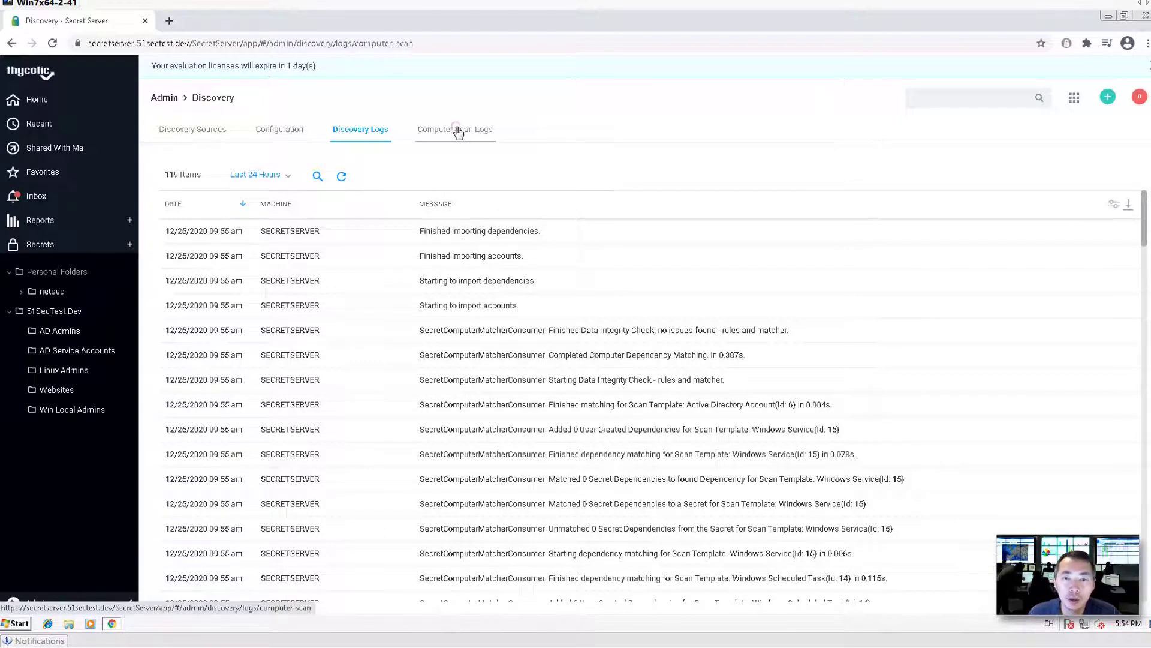
pyautogui.click(203, 133)
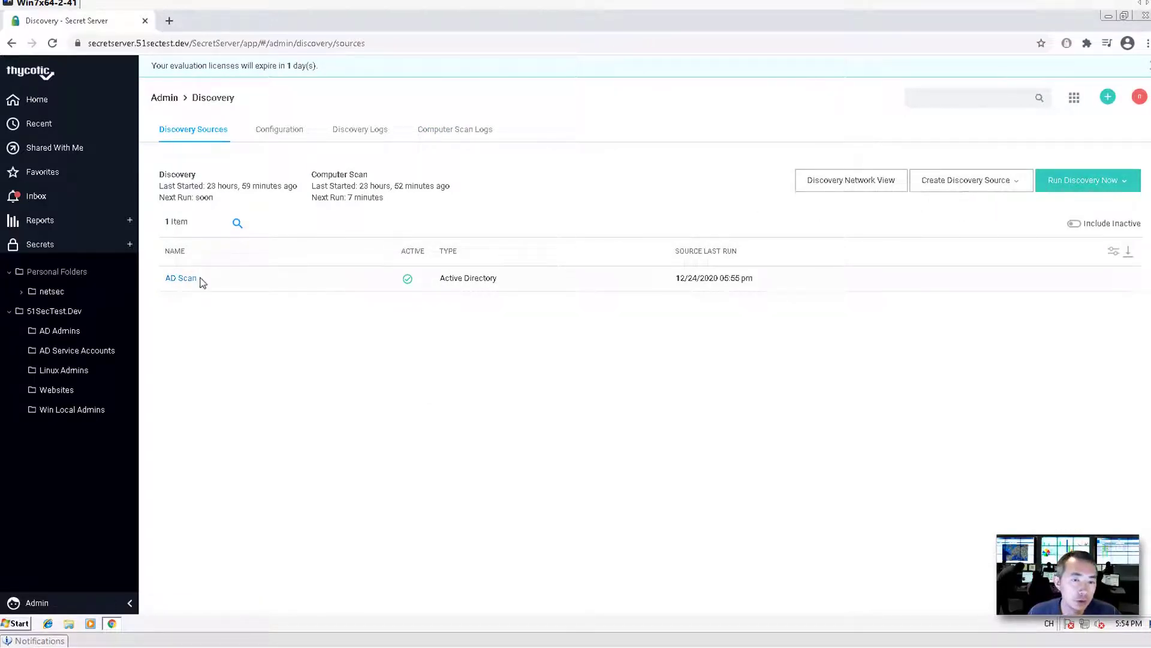
# Run a Discovery scan on demand for the active AD Scan source
pyautogui.click(1074, 186)
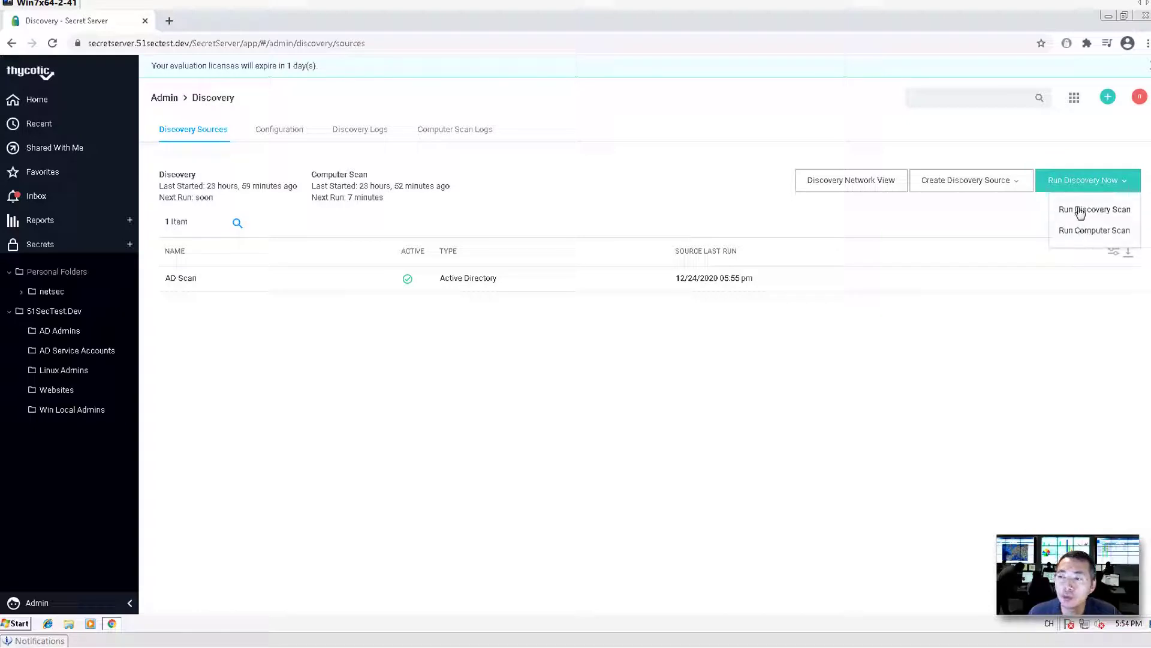
pyautogui.click(1081, 183)
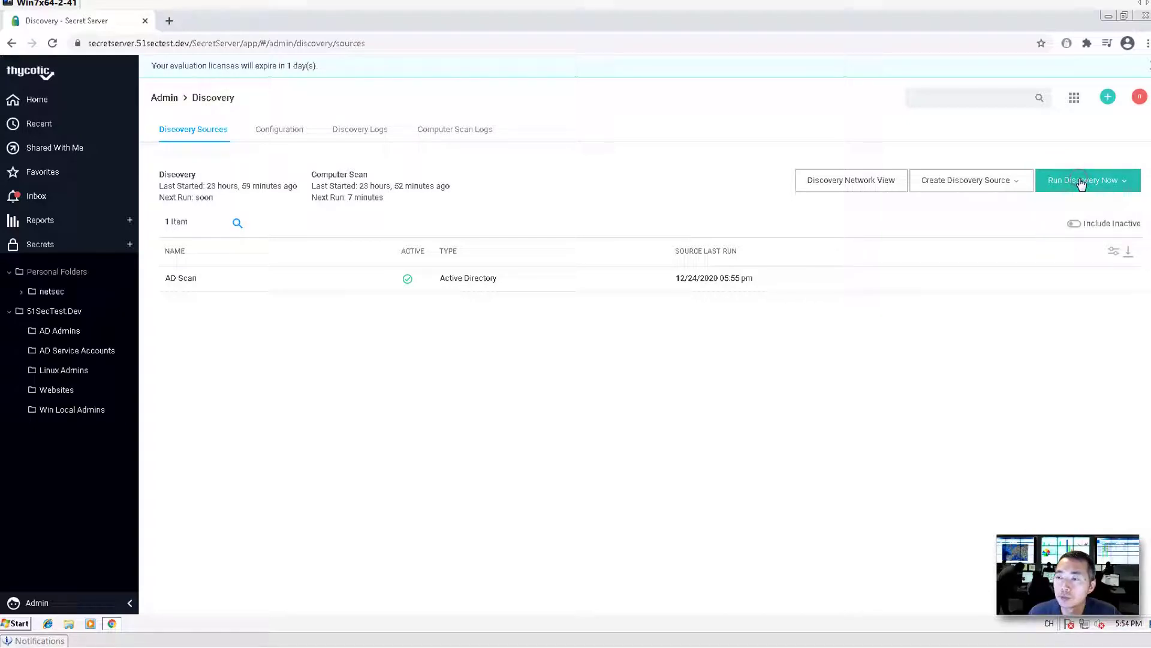
pyautogui.click(1082, 183)
pyautogui.click(1084, 207)
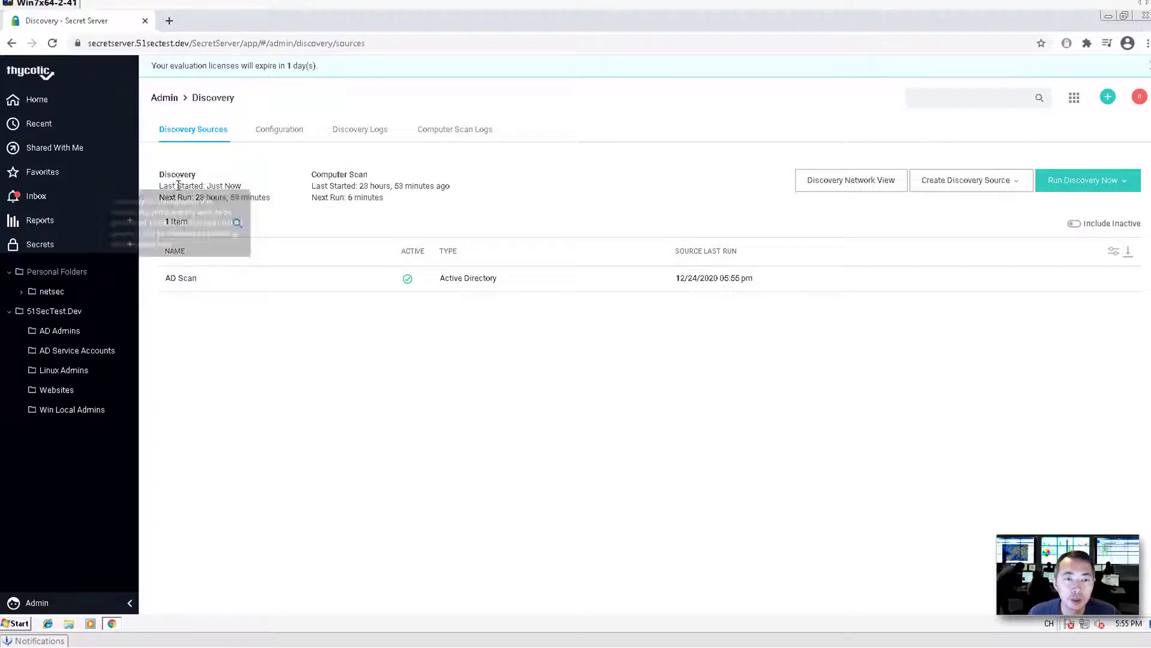
# Check the last-started and next-run times of Discovery and the Computer Scan
pyautogui.moveTo(246, 188)
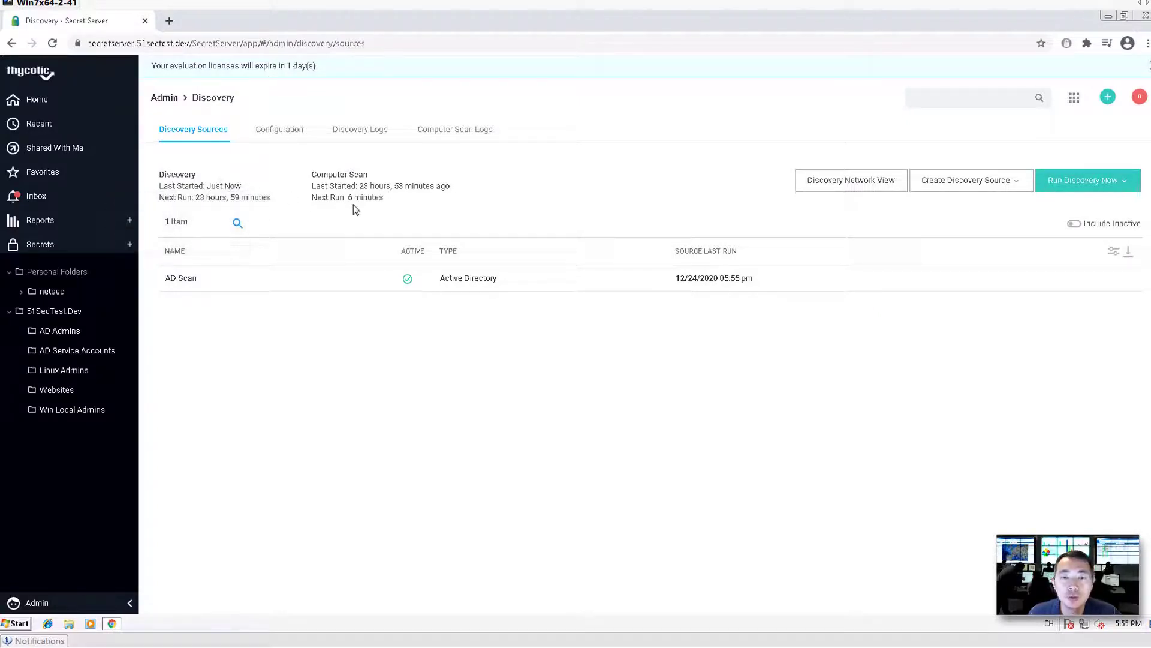
pyautogui.moveTo(364, 198)
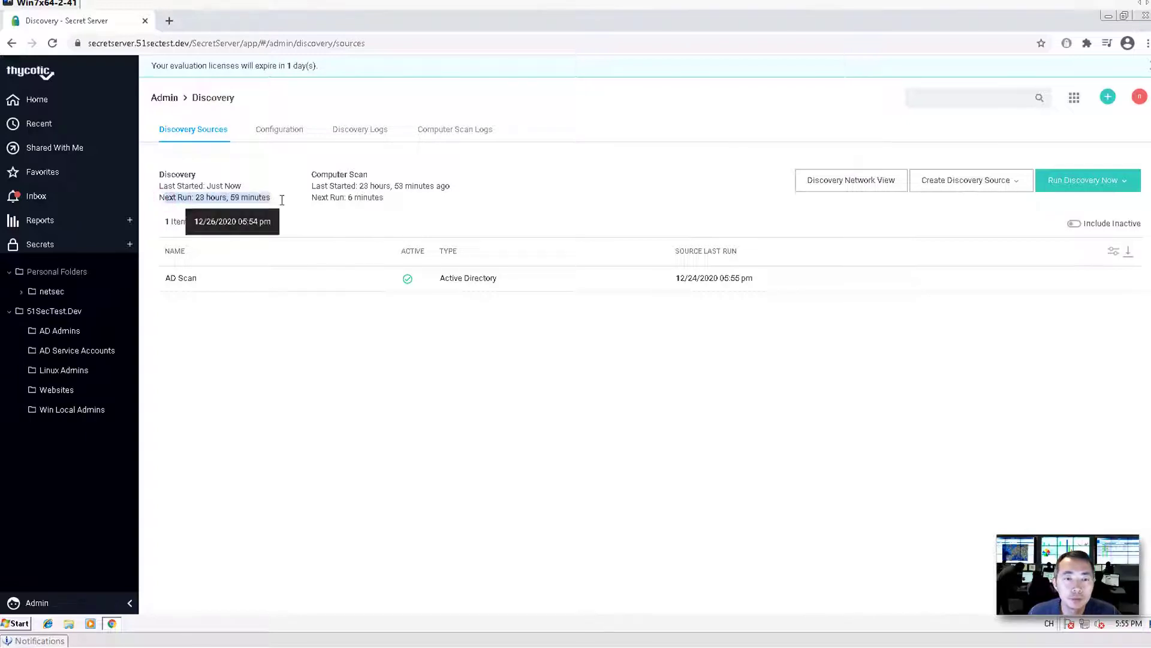
pyautogui.moveTo(205, 198)
pyautogui.moveTo(159, 198); pyautogui.dragTo(271, 198)
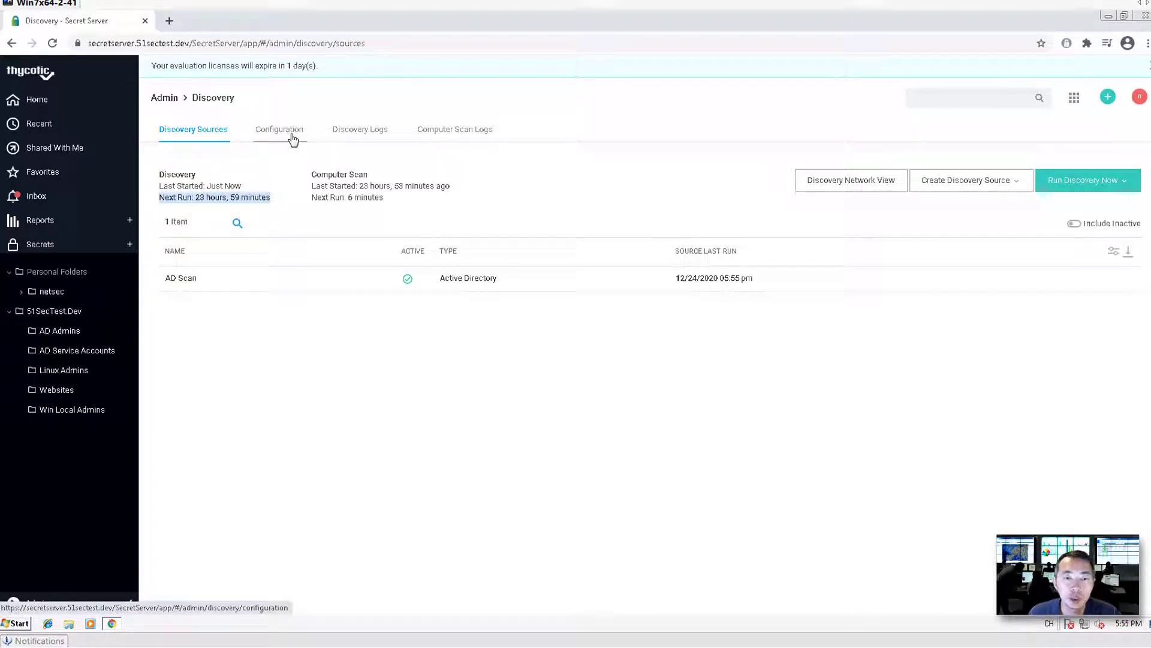
pyautogui.click(312, 199)
pyautogui.moveTo(325, 200); pyautogui.dragTo(388, 202)
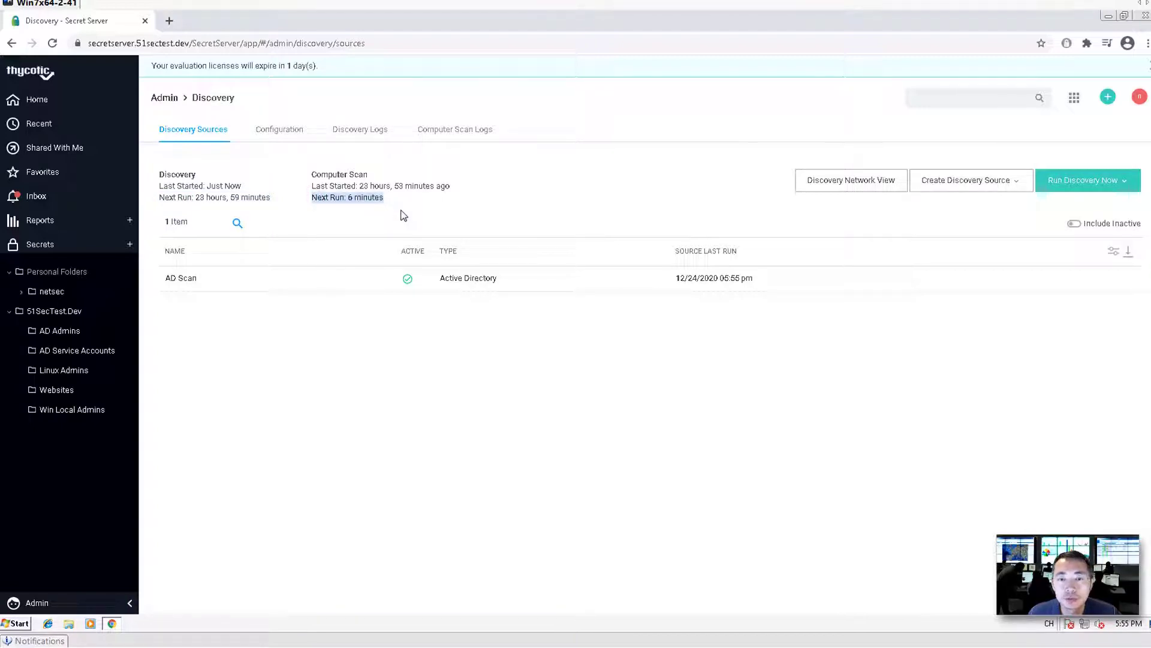
# Open the discovery logs and view the details of the "Discovery queued to engine / local finished" entry
pyautogui.click(346, 135)
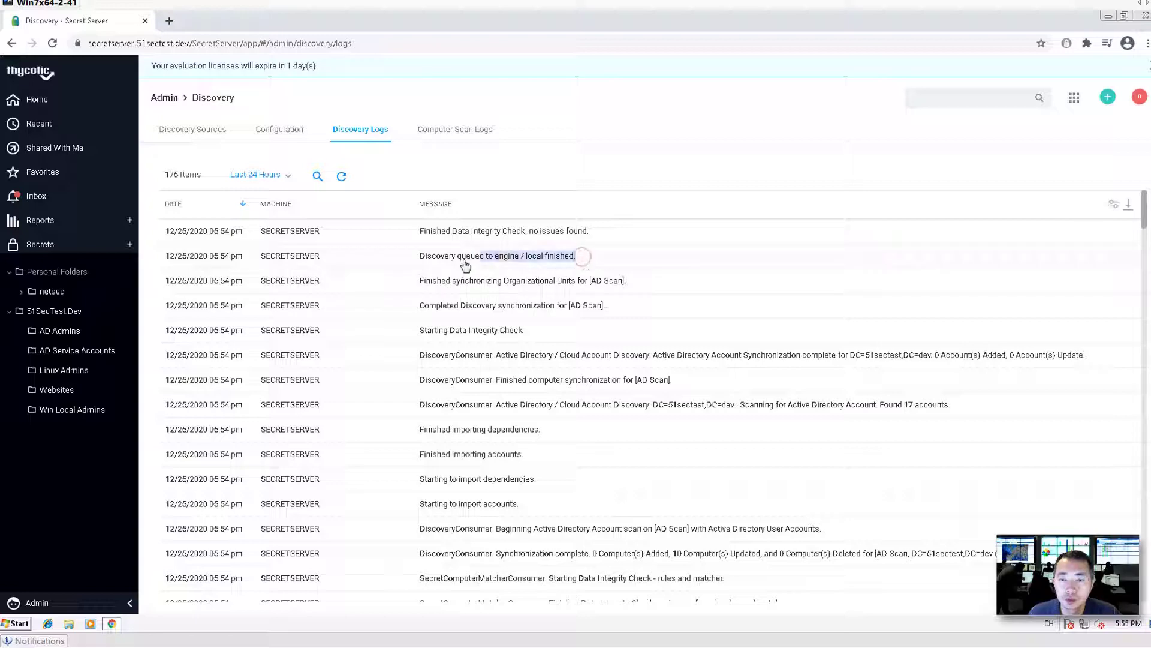
pyautogui.click(422, 262)
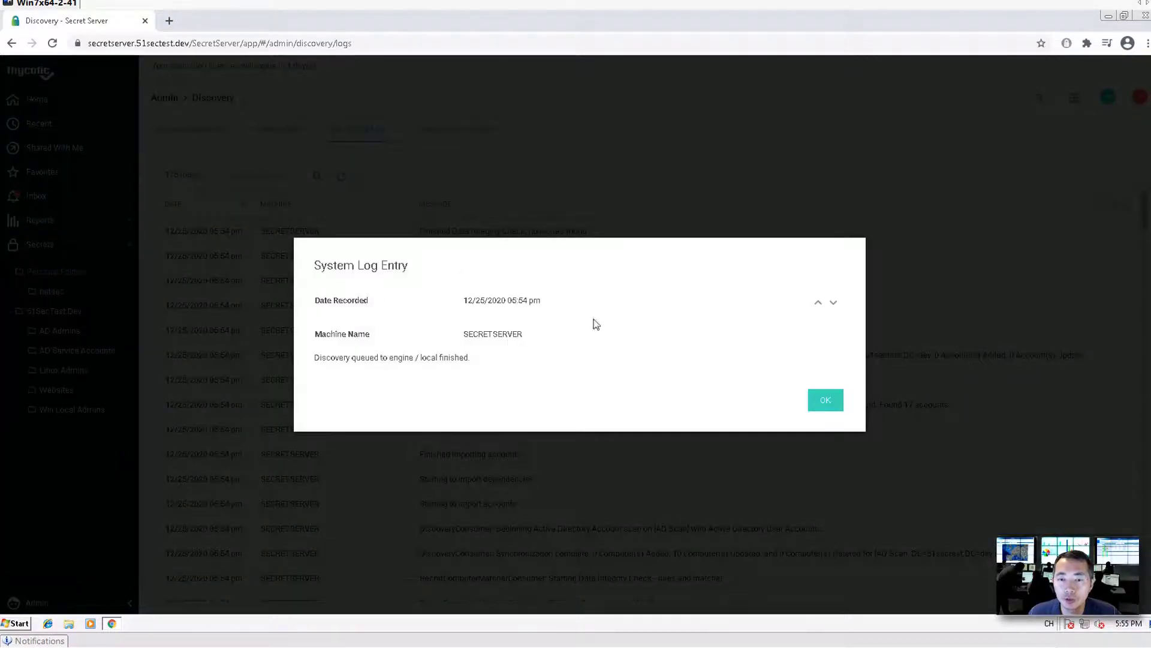
pyautogui.click(824, 399)
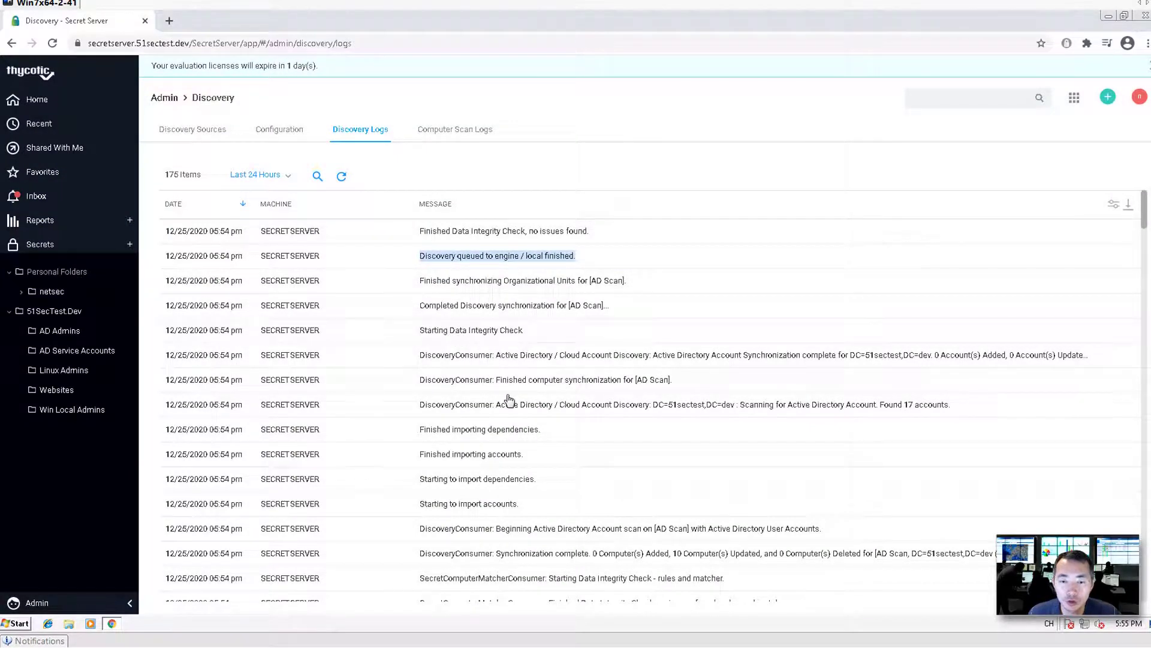
# Read through the last 24 hours of discovery log messages to locate where the latest run begins
pyautogui.scroll(-1, 506, 401)
pyautogui.scroll(-3, 514, 423)
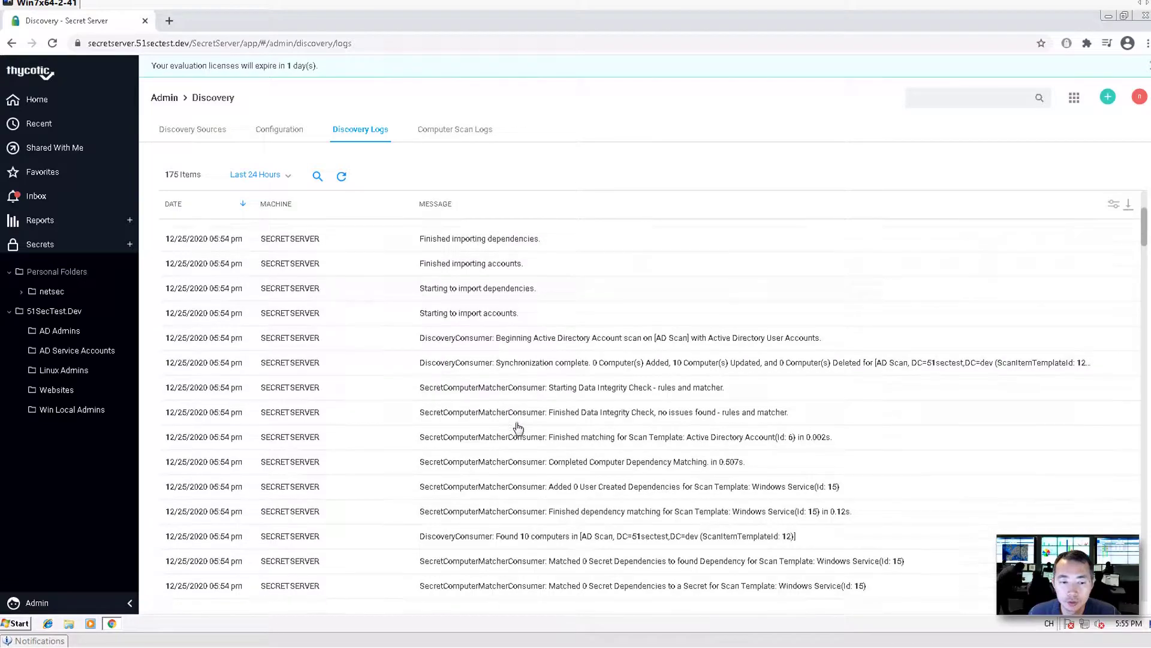
pyautogui.scroll(-13, 519, 428)
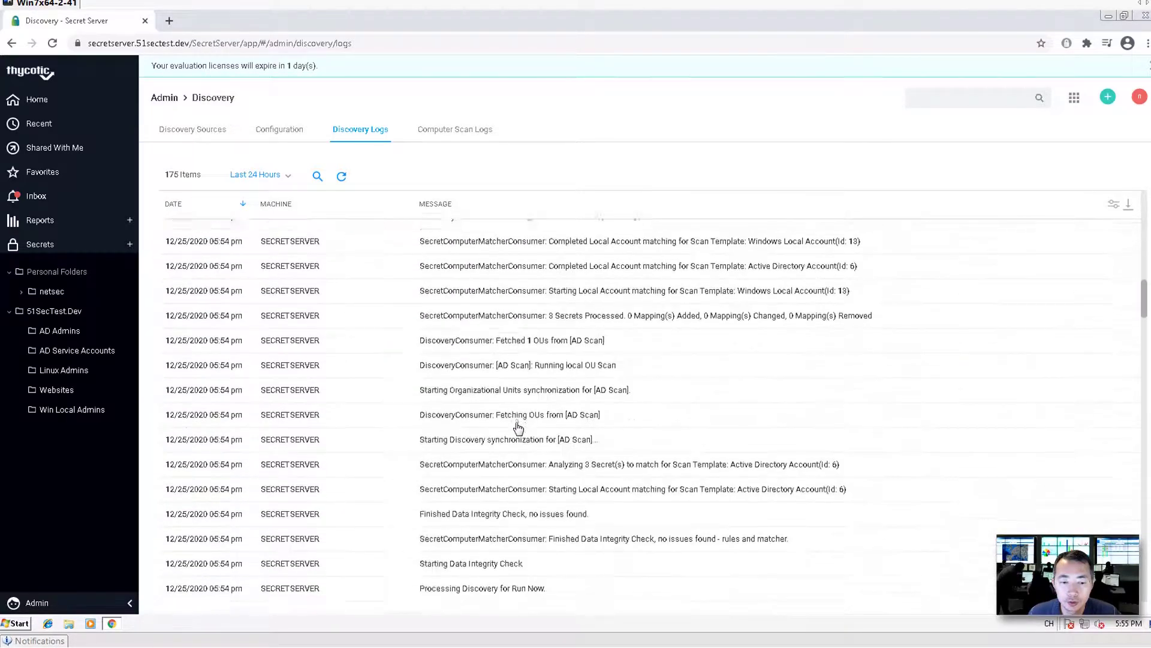
pyautogui.scroll(-15, 519, 427)
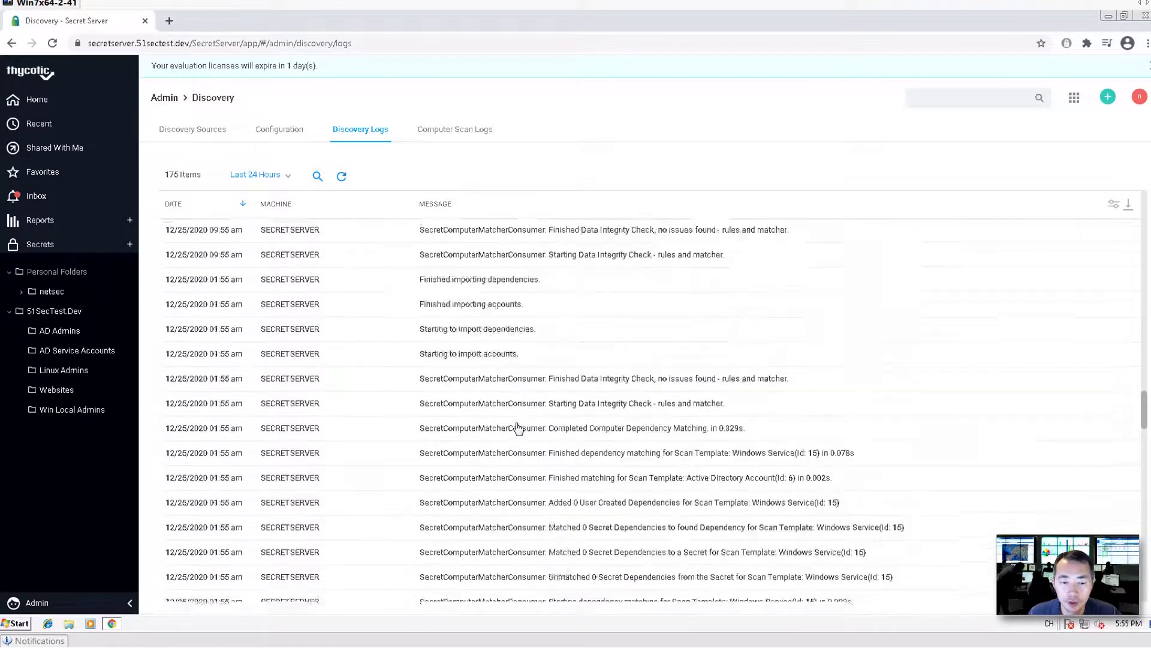
pyautogui.scroll(10, 519, 427)
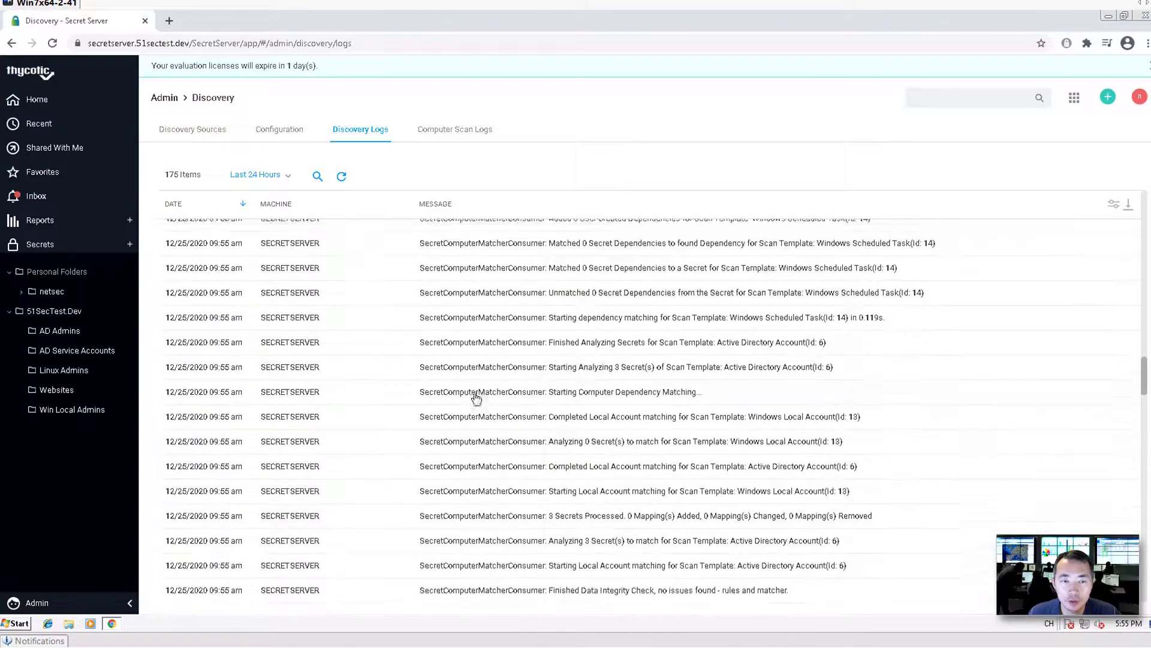
pyautogui.scroll(10, 444, 381)
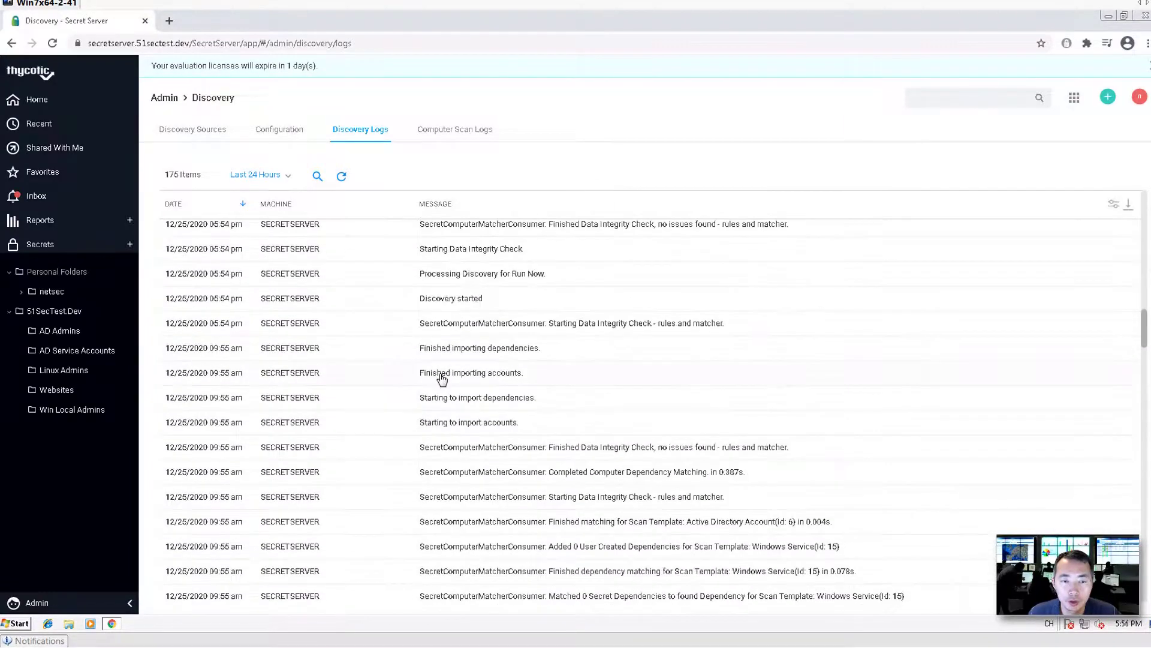
pyautogui.scroll(10, 442, 378)
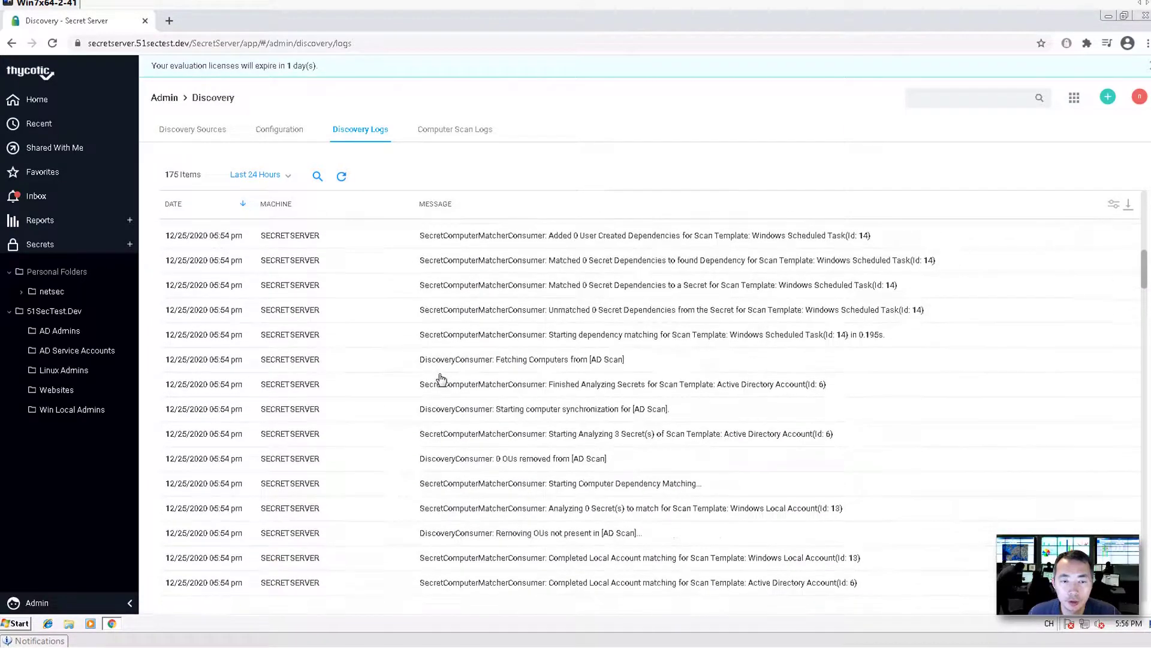
pyautogui.scroll(-5, 444, 395)
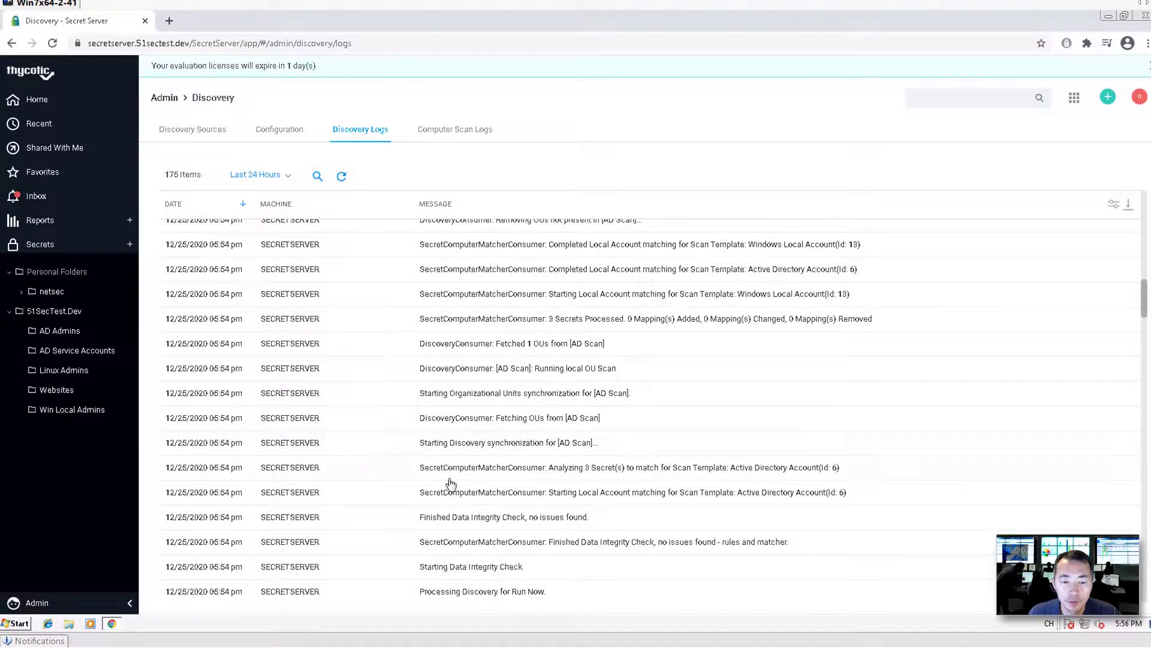
pyautogui.scroll(-2, 453, 486)
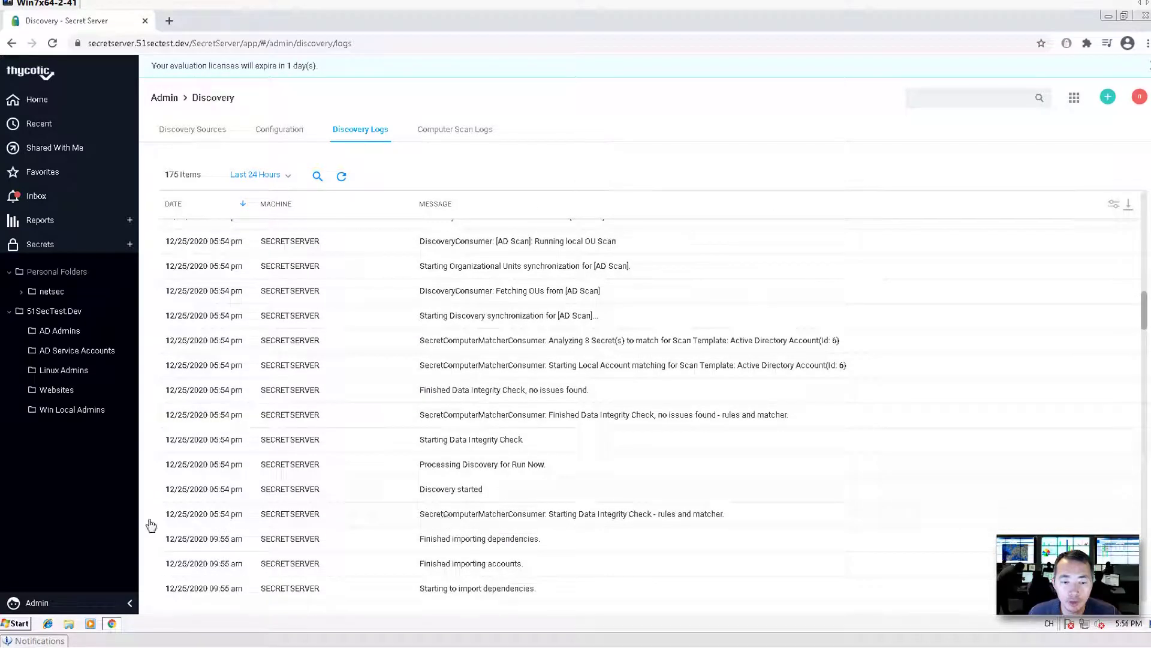
# Inspect the earliest entries of the latest run, including the rules and matcher integrity check and "Discovery started"
pyautogui.moveTo(737, 514); pyautogui.dragTo(425, 523)
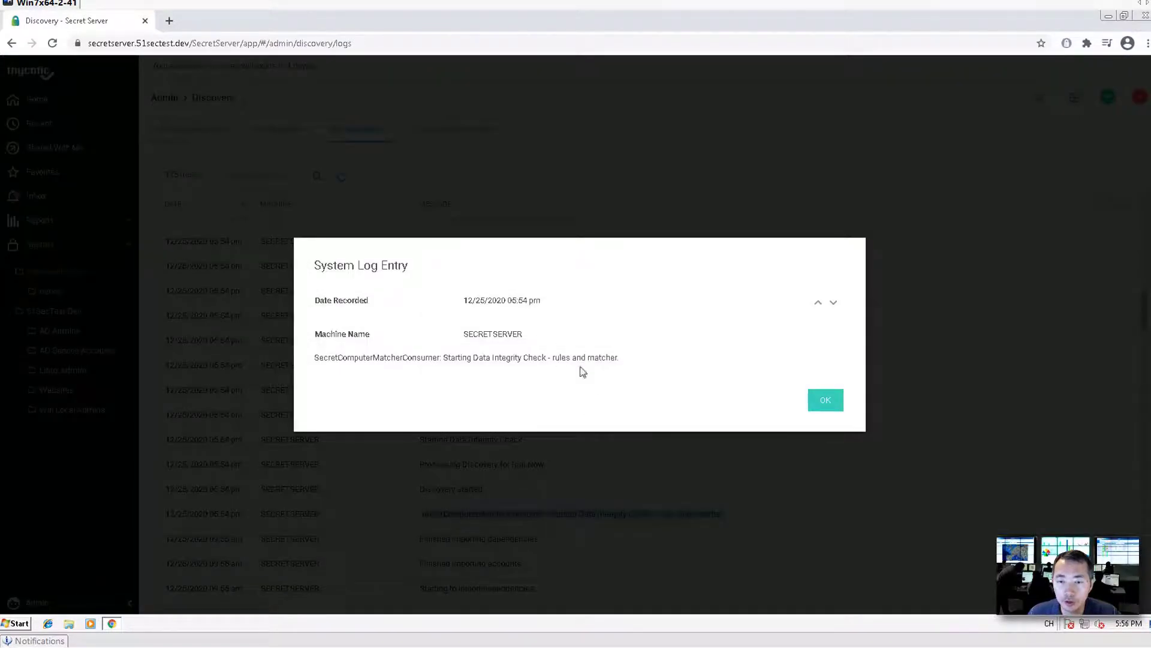
pyautogui.click(829, 401)
pyautogui.moveTo(498, 497); pyautogui.dragTo(403, 496)
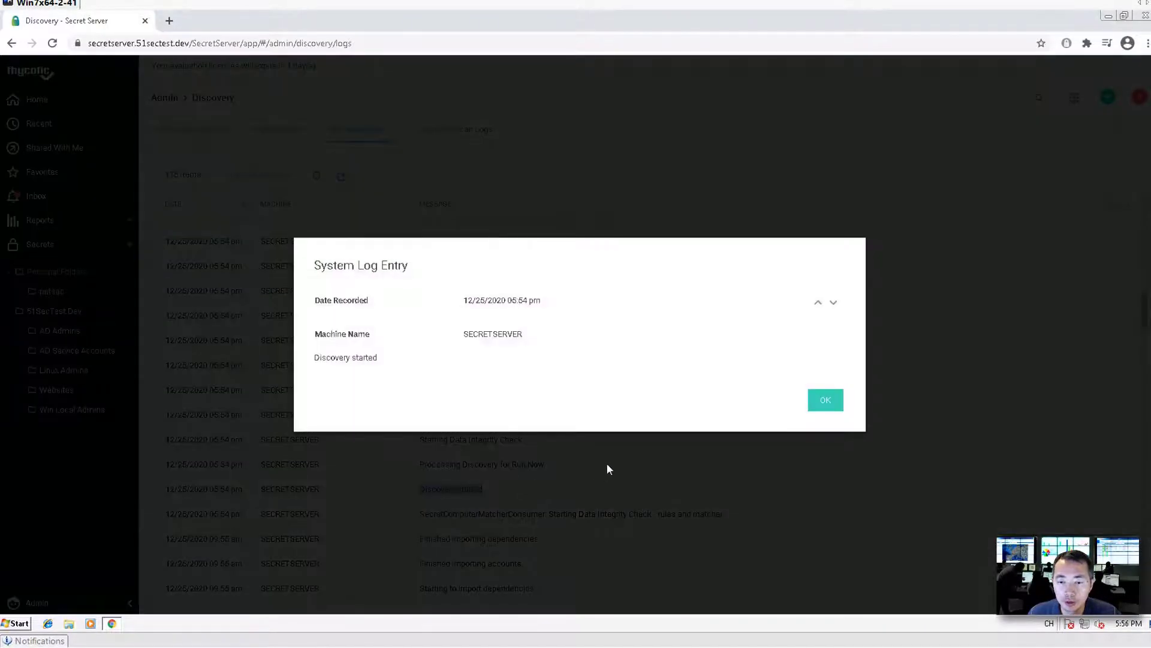
pyautogui.click(816, 407)
pyautogui.moveTo(561, 463); pyautogui.dragTo(470, 440)
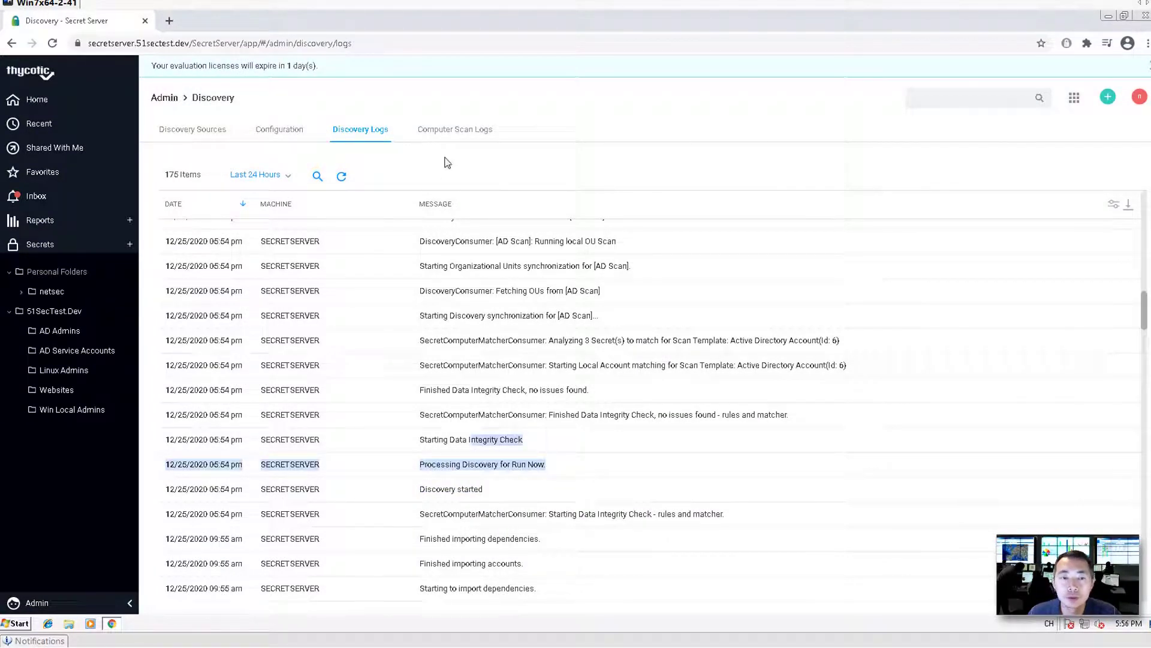
# Open the Discovery Network View and browse the domain accounts in AD Scan's Computers, Domain Controllers and Users containers
pyautogui.click(207, 132)
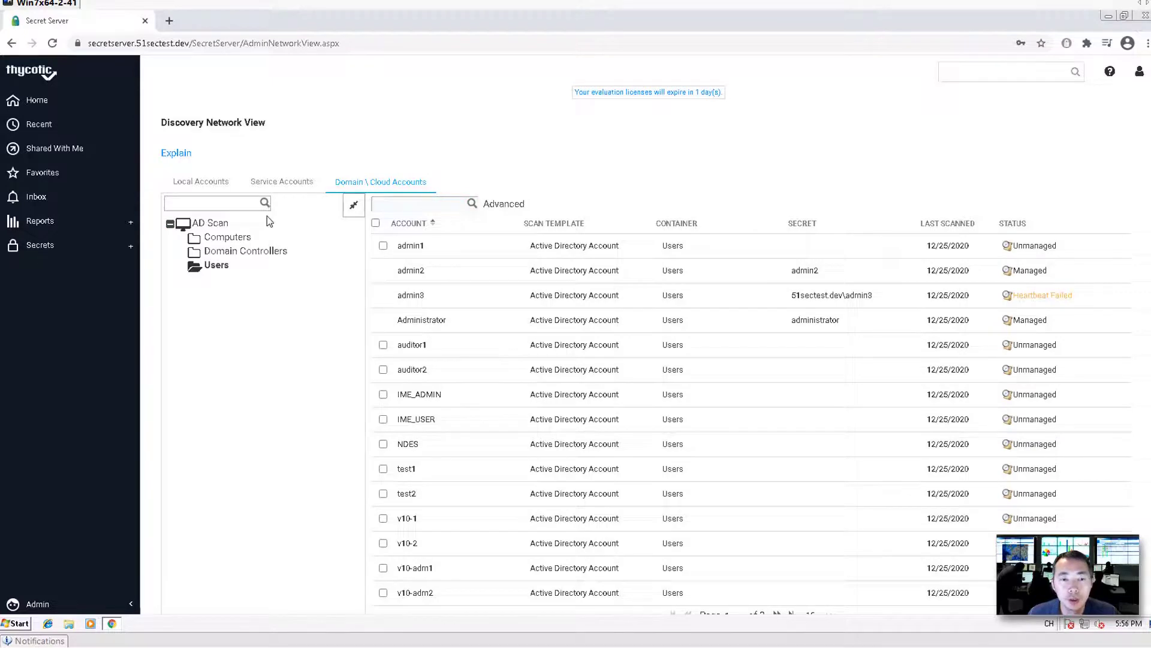
pyautogui.click(231, 237)
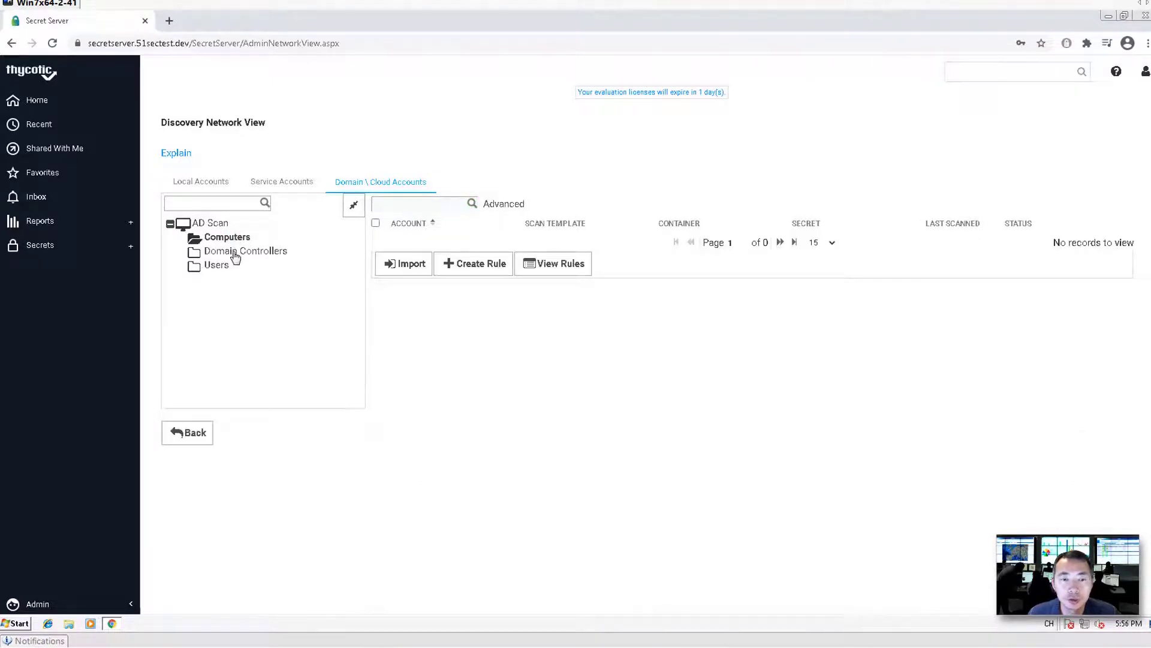
pyautogui.click(235, 255)
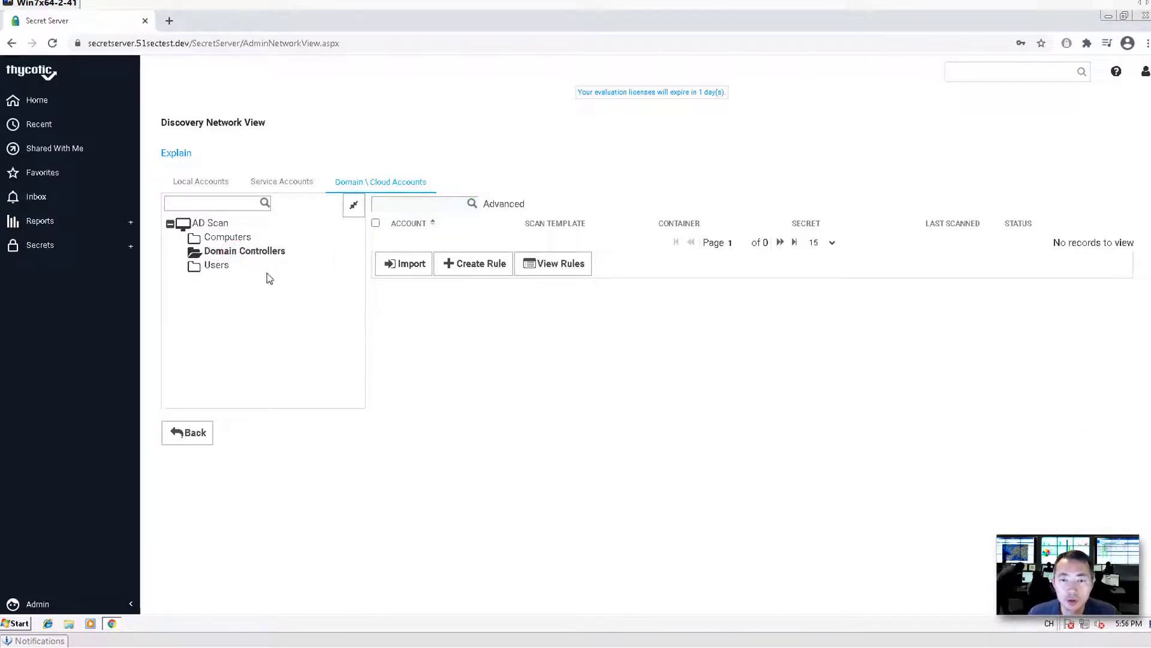
pyautogui.click(214, 271)
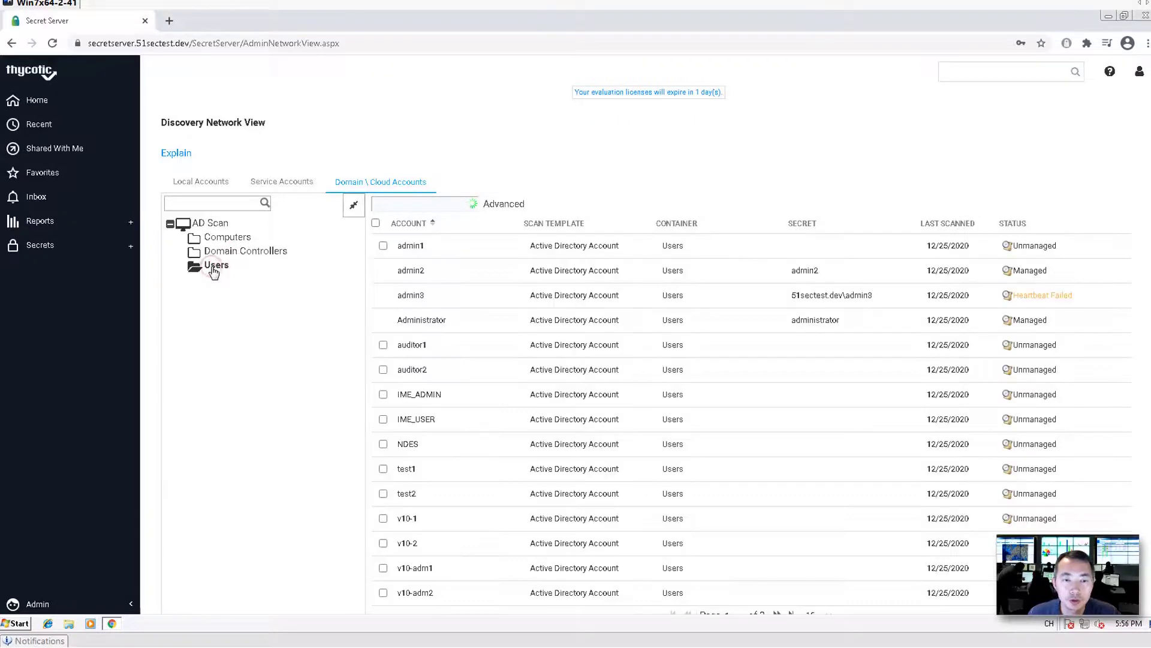
# Review the linked secrets and management statuses of the accounts in the Users container, including admin3 and Administrator
pyautogui.scroll(-2, 470, 304)
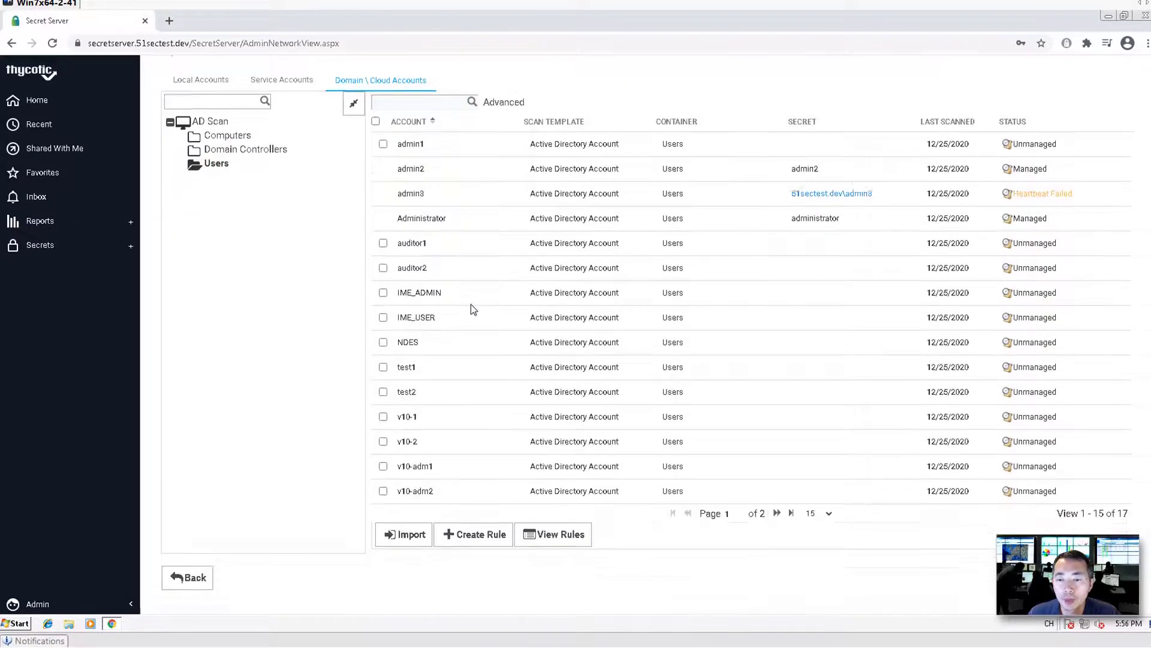
pyautogui.scroll(2, 470, 304)
pyautogui.scroll(1, 447, 282)
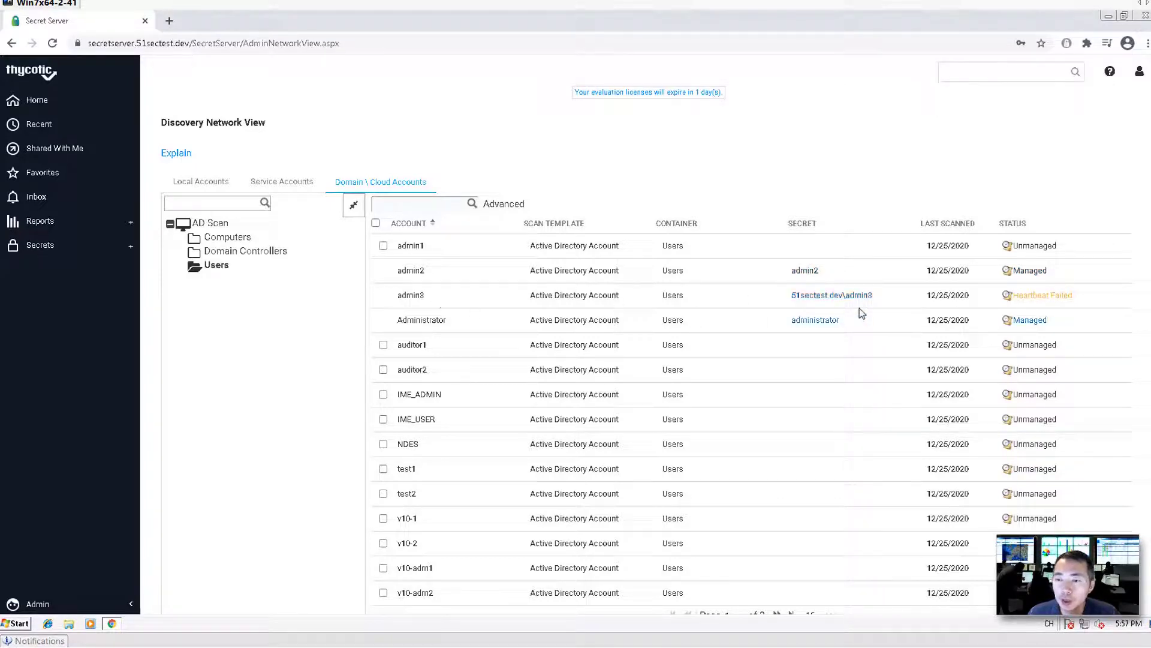
pyautogui.moveTo(884, 294); pyautogui.dragTo(853, 324)
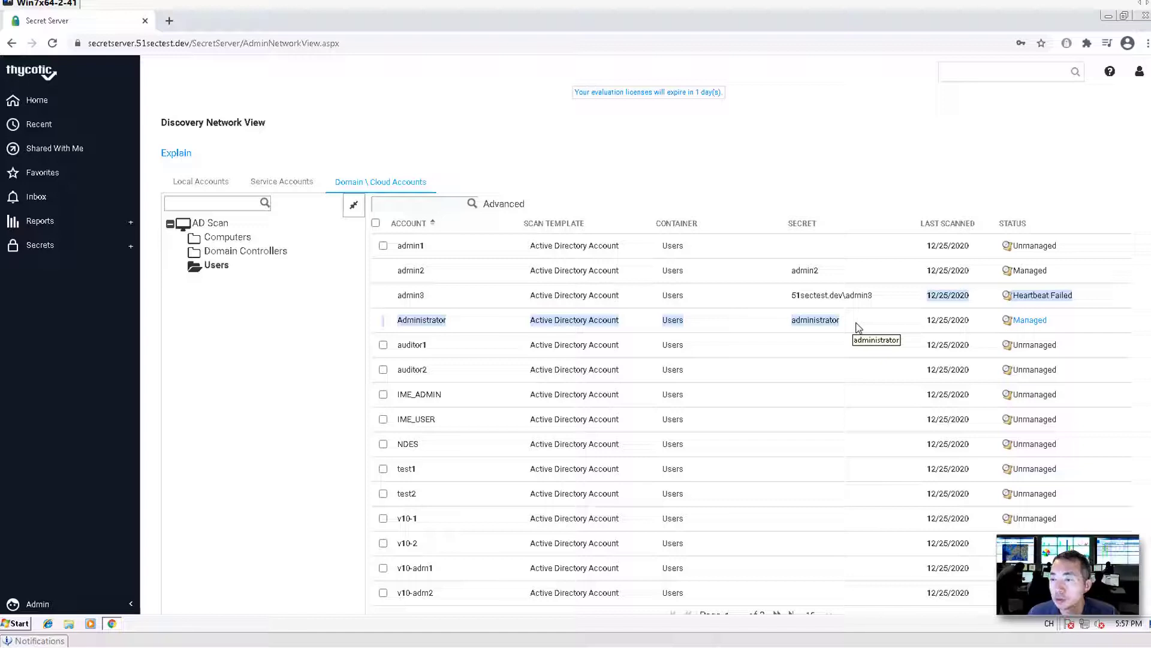
pyautogui.click(1060, 276)
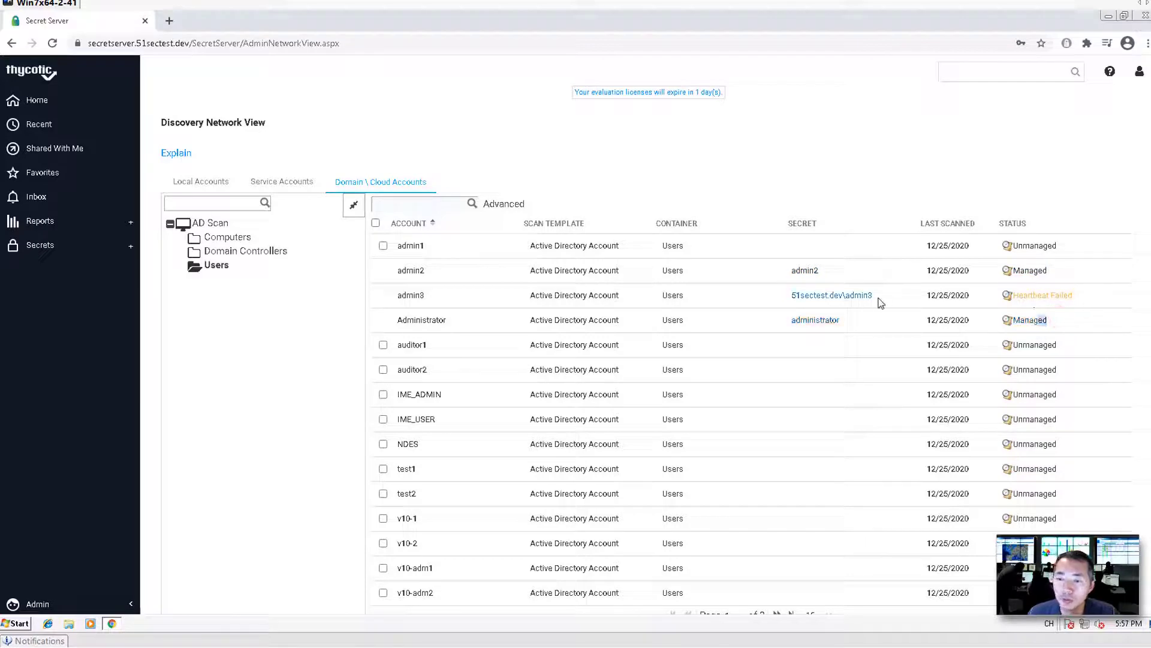
pyautogui.moveTo(1090, 303); pyautogui.dragTo(1023, 301)
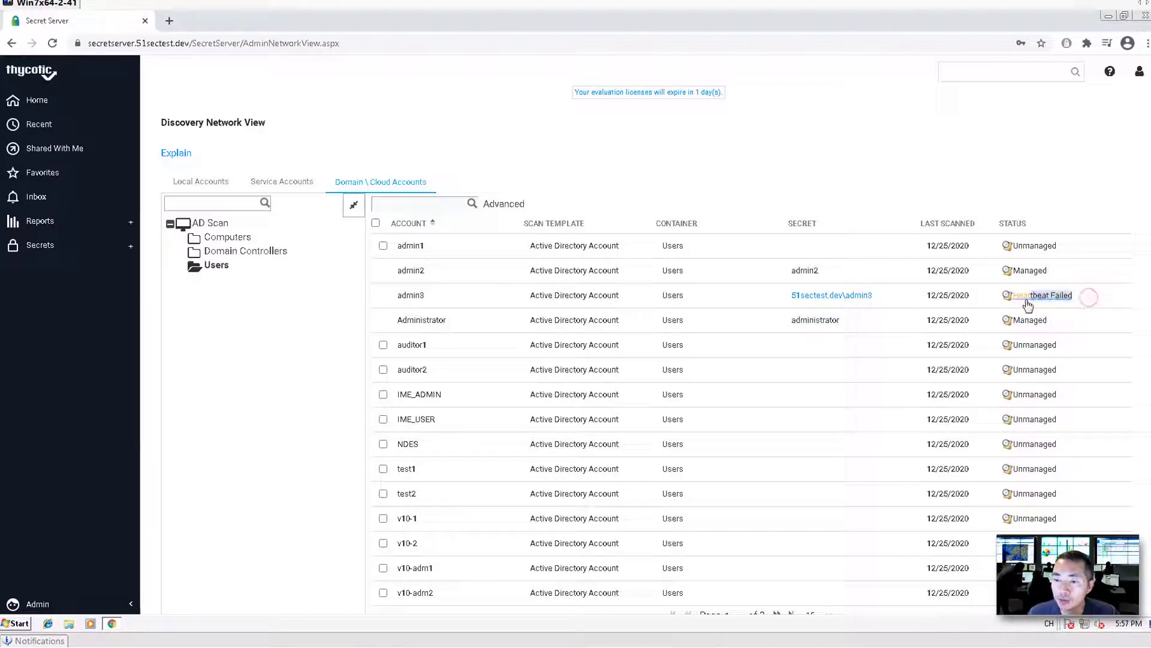
# View the second page of accounts in the Users container and return to the first page
pyautogui.scroll(-3, 787, 391)
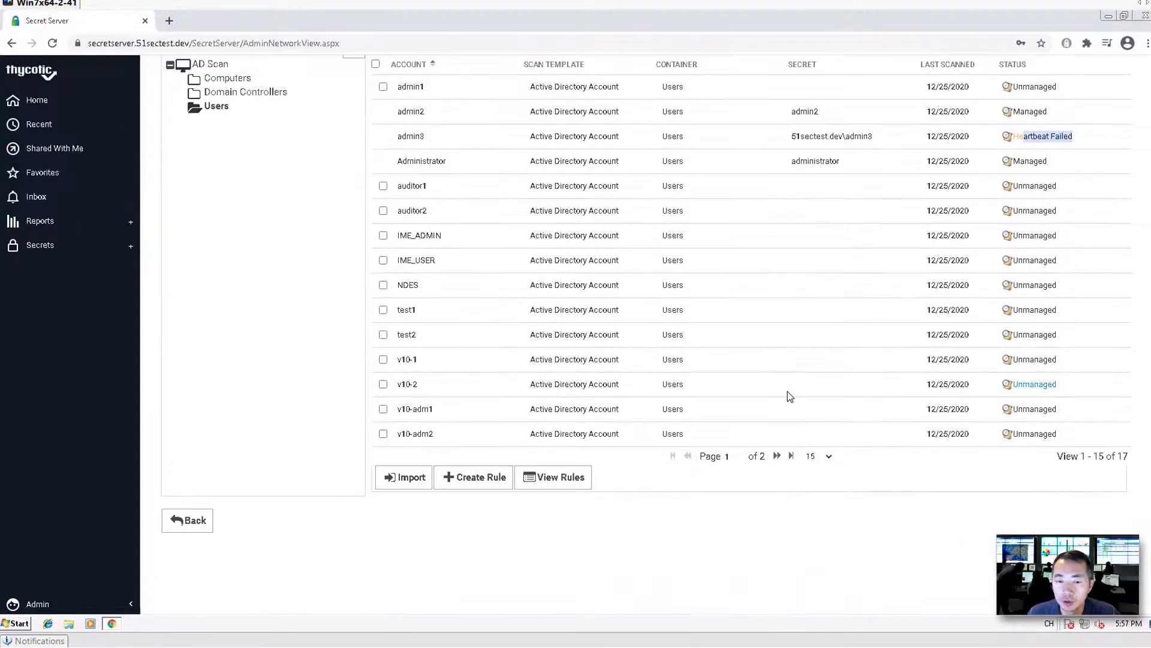
pyautogui.click(777, 456)
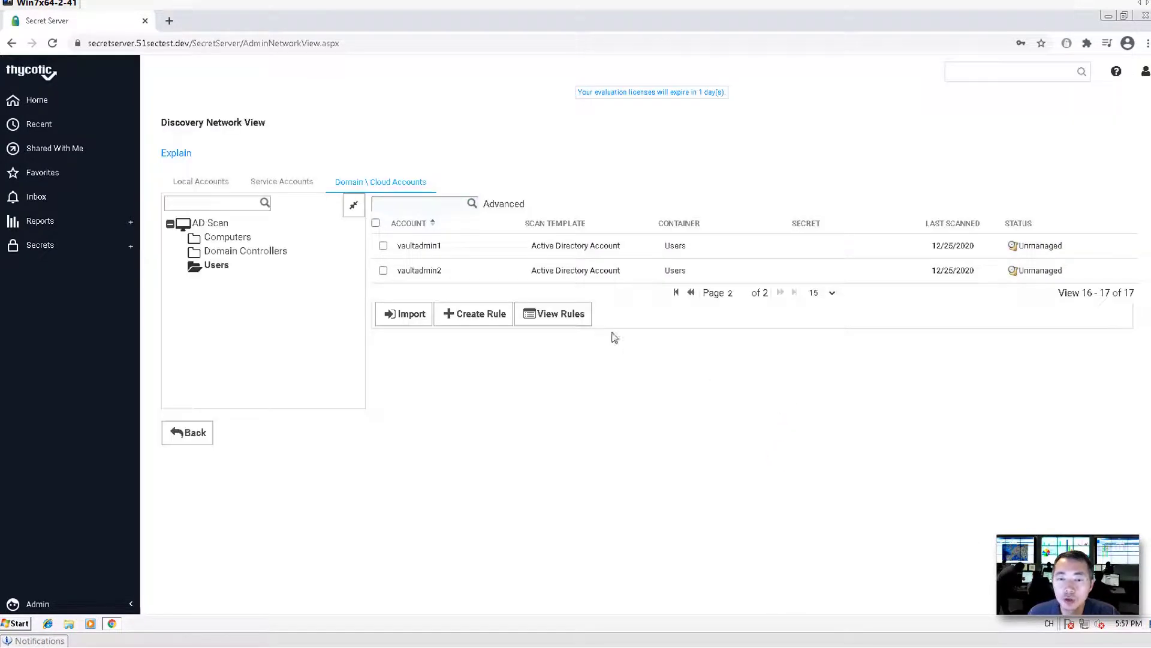
pyautogui.click(692, 293)
# Select the v10-adm1 and v10-adm2 accounts and go to the second page of the account list
pyautogui.scroll(-3, 704, 473)
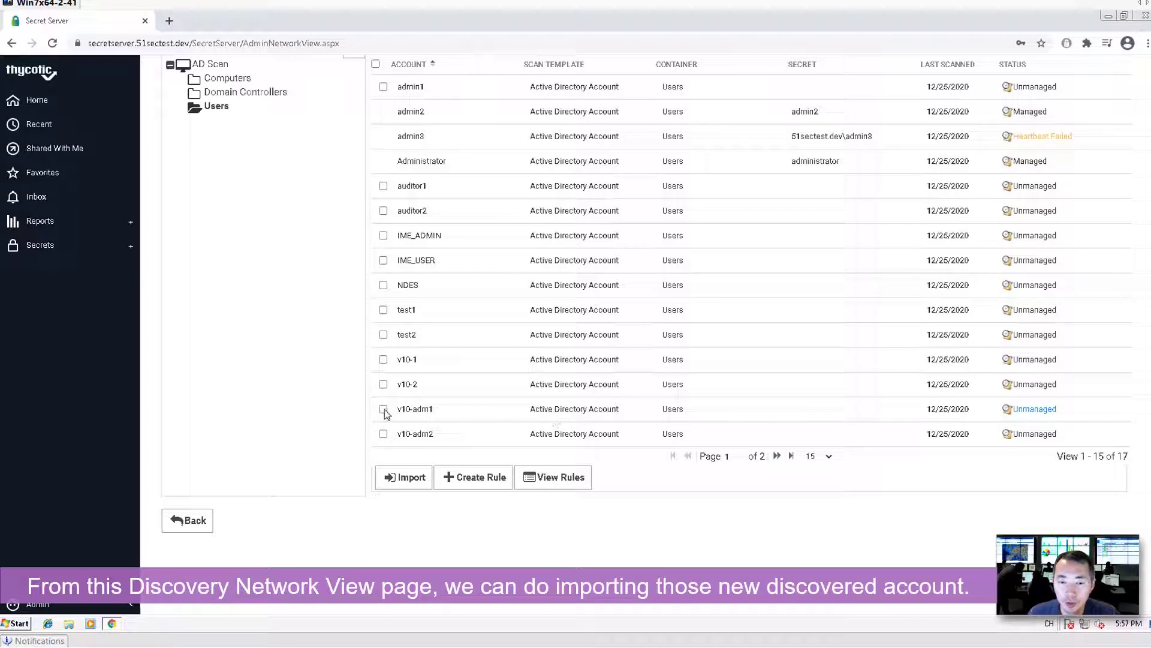
pyautogui.click(384, 434)
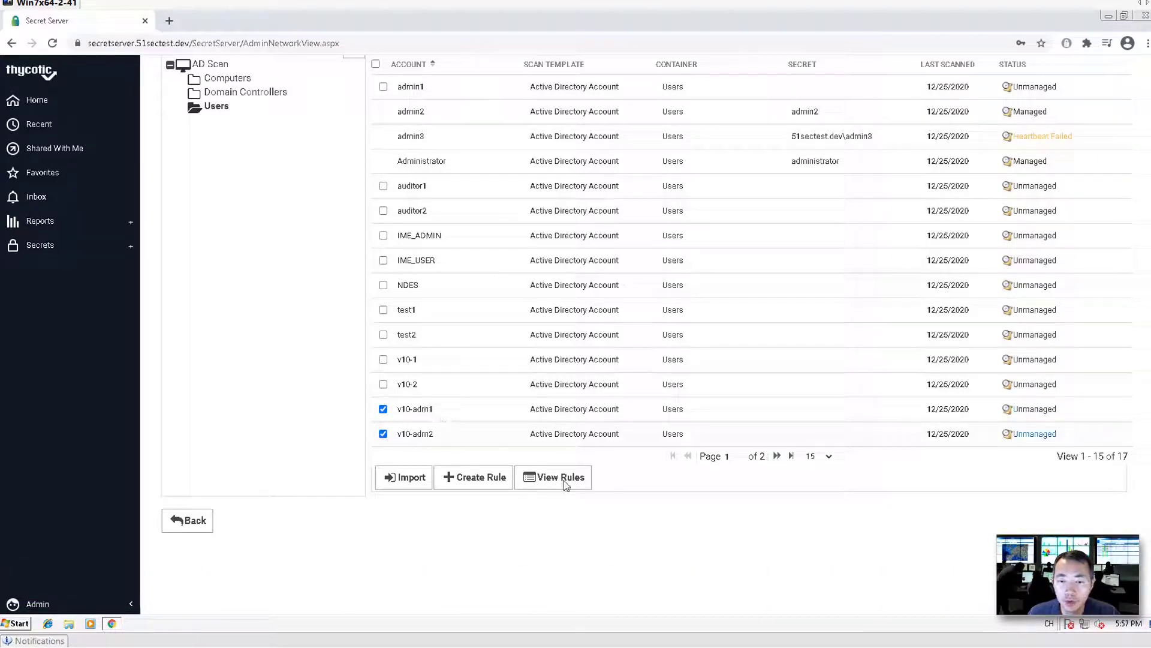
pyautogui.click(775, 456)
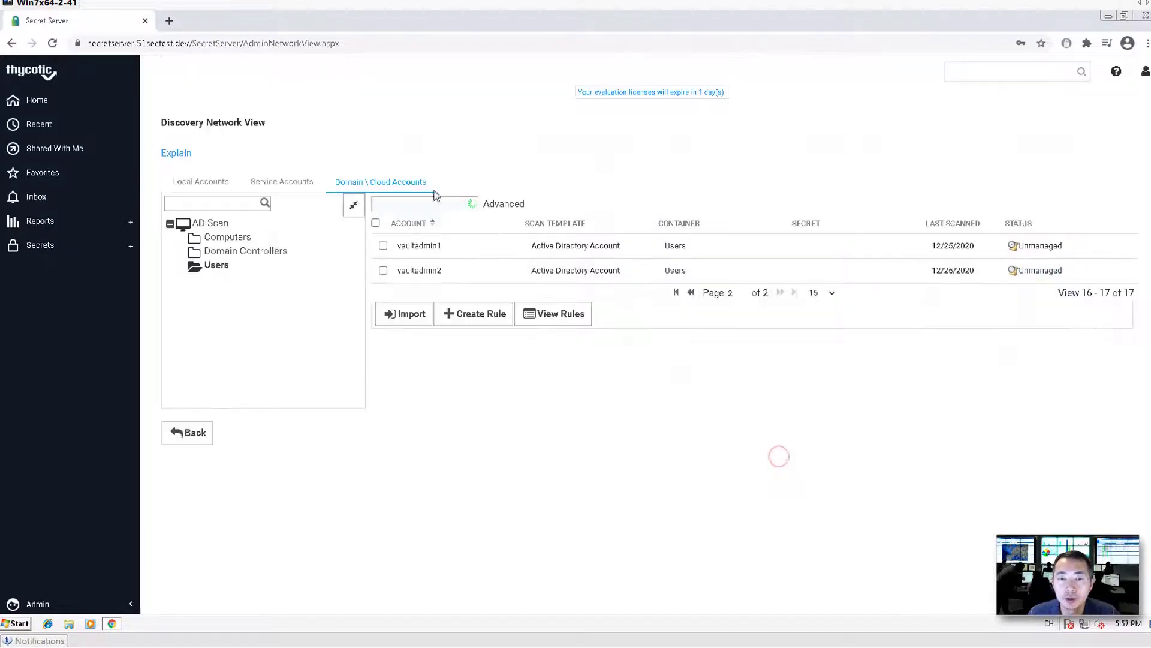
# Select the vaultadmin1 and vaultadmin2 accounts, preview the bulk import settings for them, and close the import
pyautogui.click(383, 270)
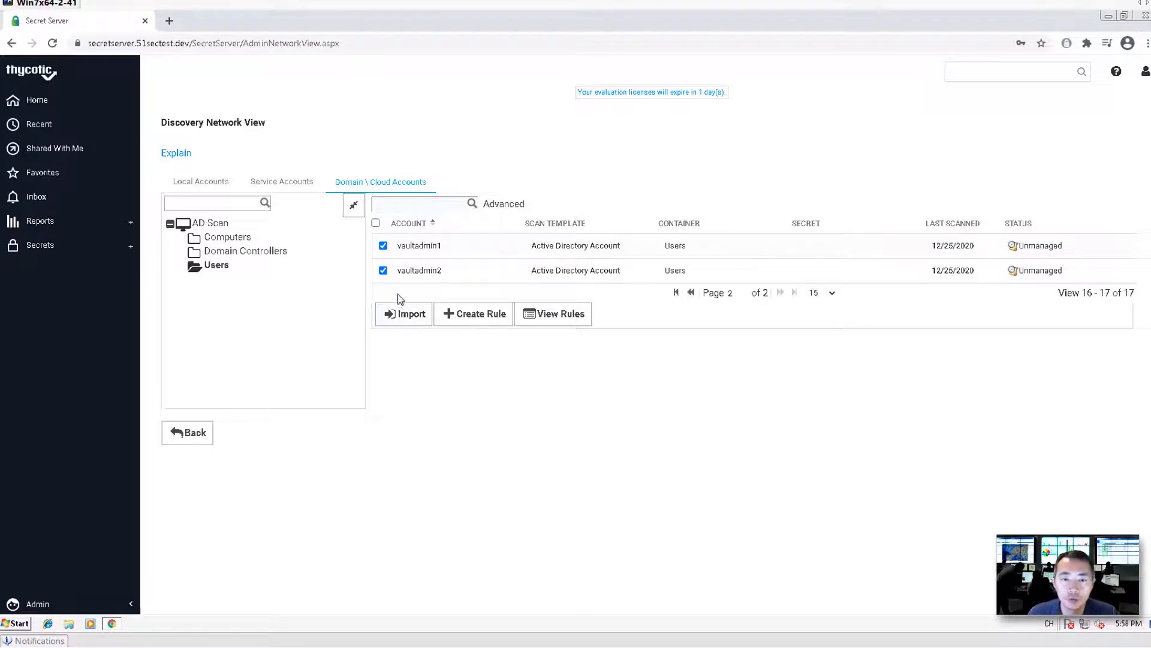
pyautogui.click(407, 315)
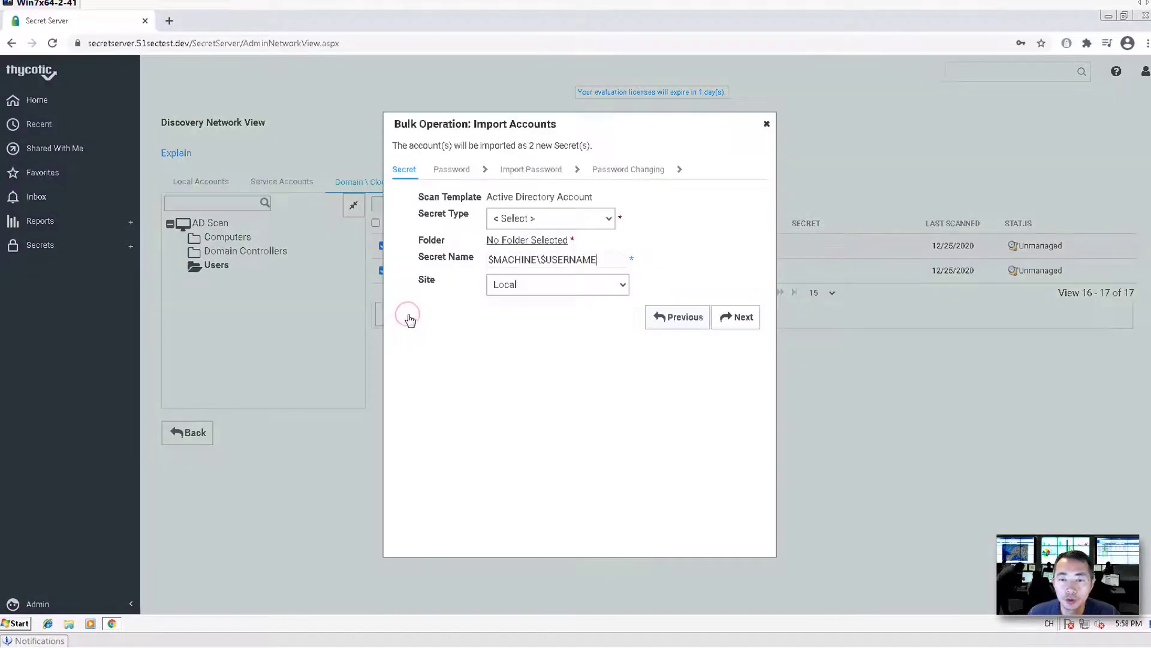
pyautogui.click(767, 124)
pyautogui.click(494, 319)
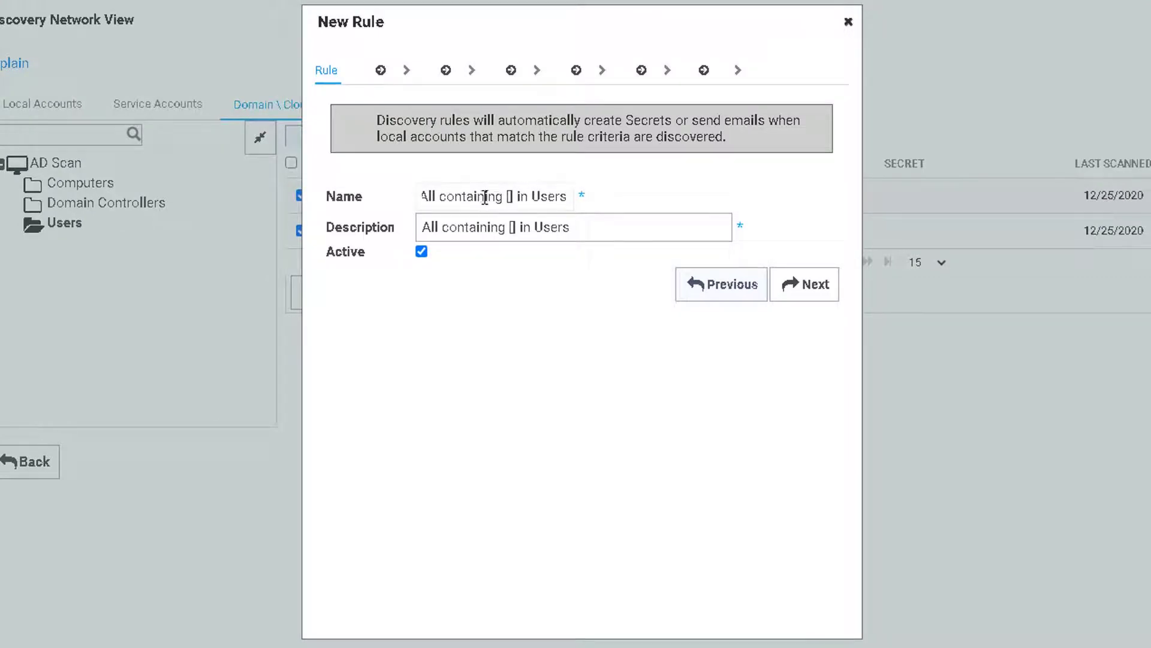
pyautogui.click(509, 197)
pyautogui.write('adm')
pyautogui.click(849, 22)
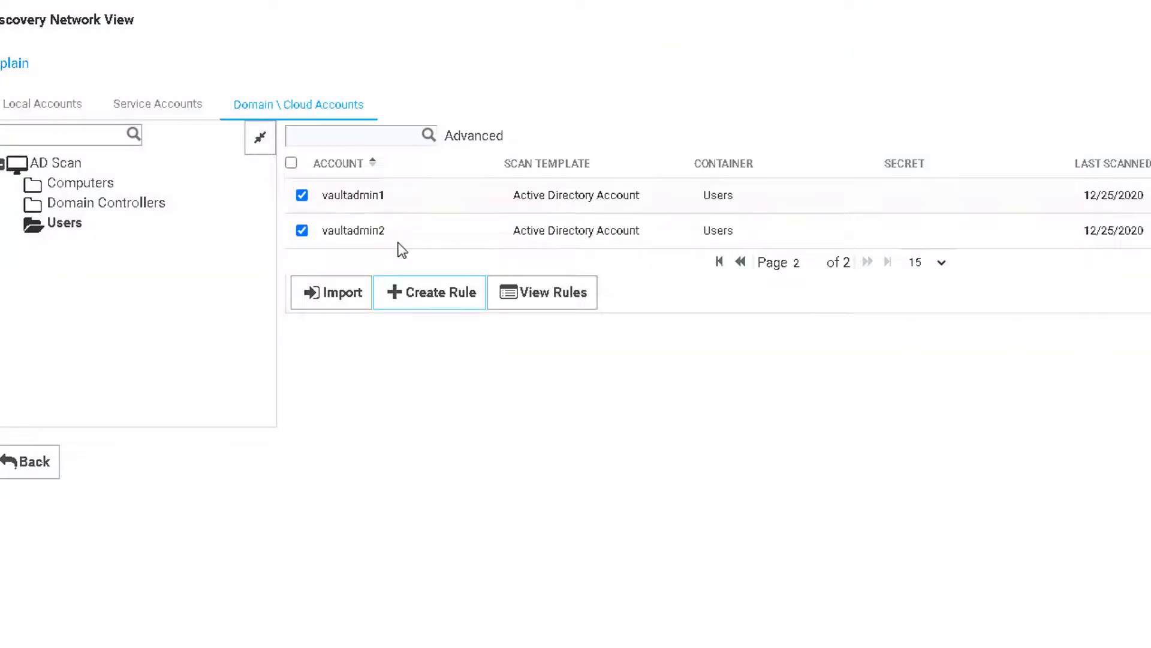
# Start importing the selected accounts with secret type 51Sec AD Account into the 51SecTest.Dev\AD Admins folder and continue to the password options
pyautogui.click(335, 299)
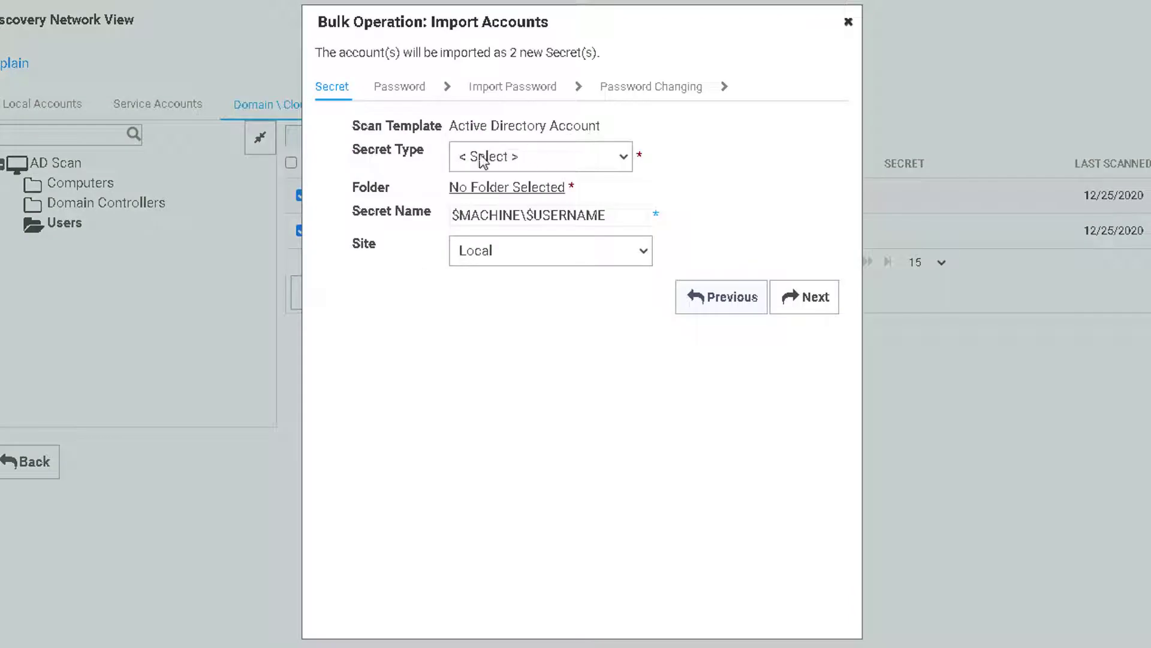
pyautogui.click(617, 158)
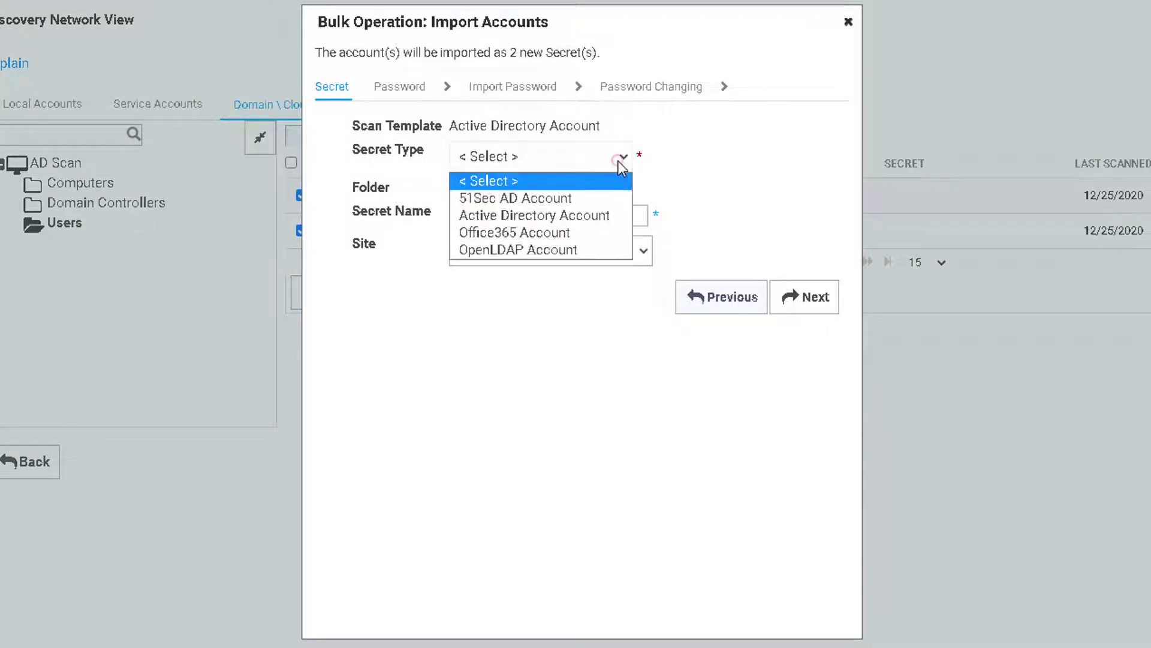
pyautogui.click(619, 199)
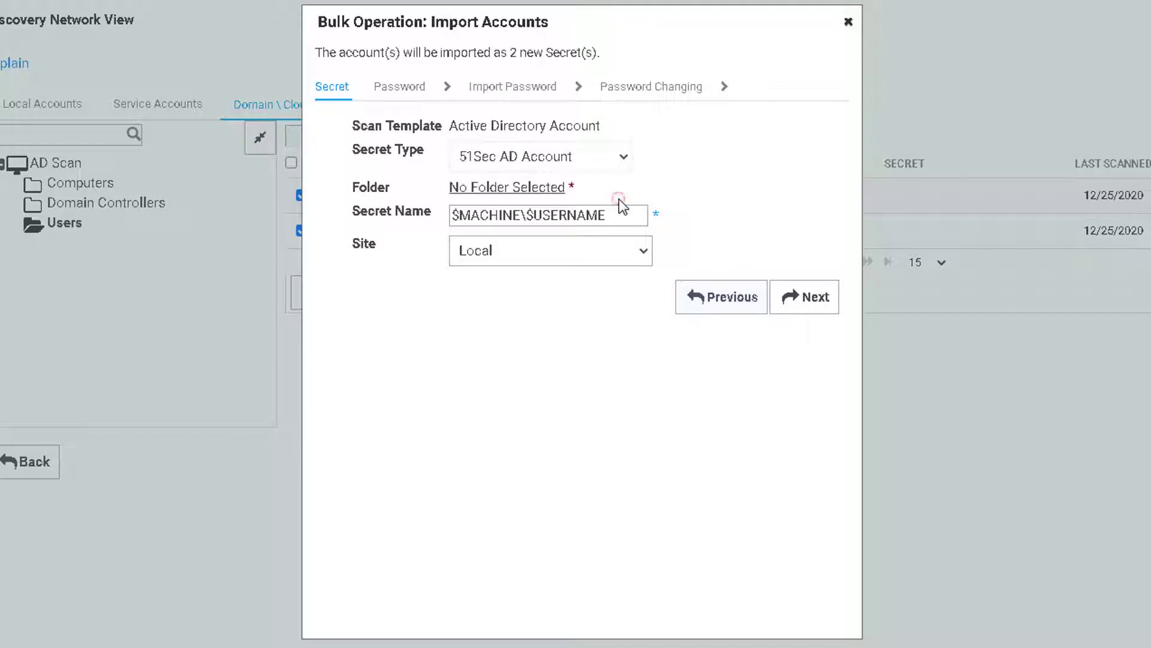
pyautogui.click(623, 158)
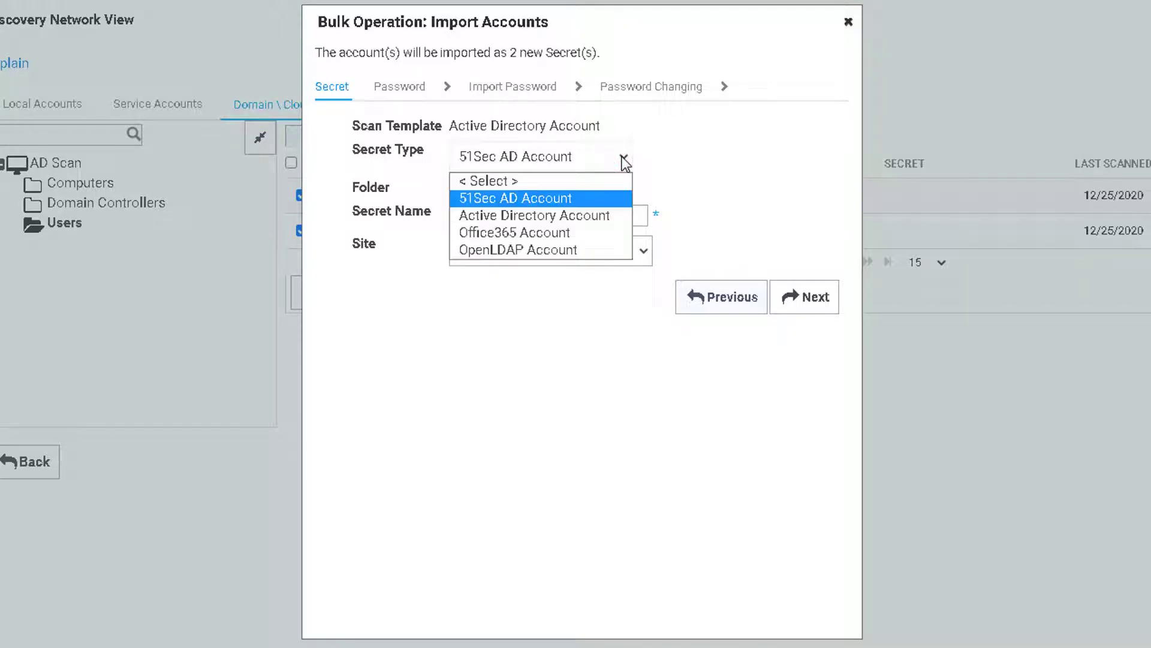
pyautogui.click(506, 200)
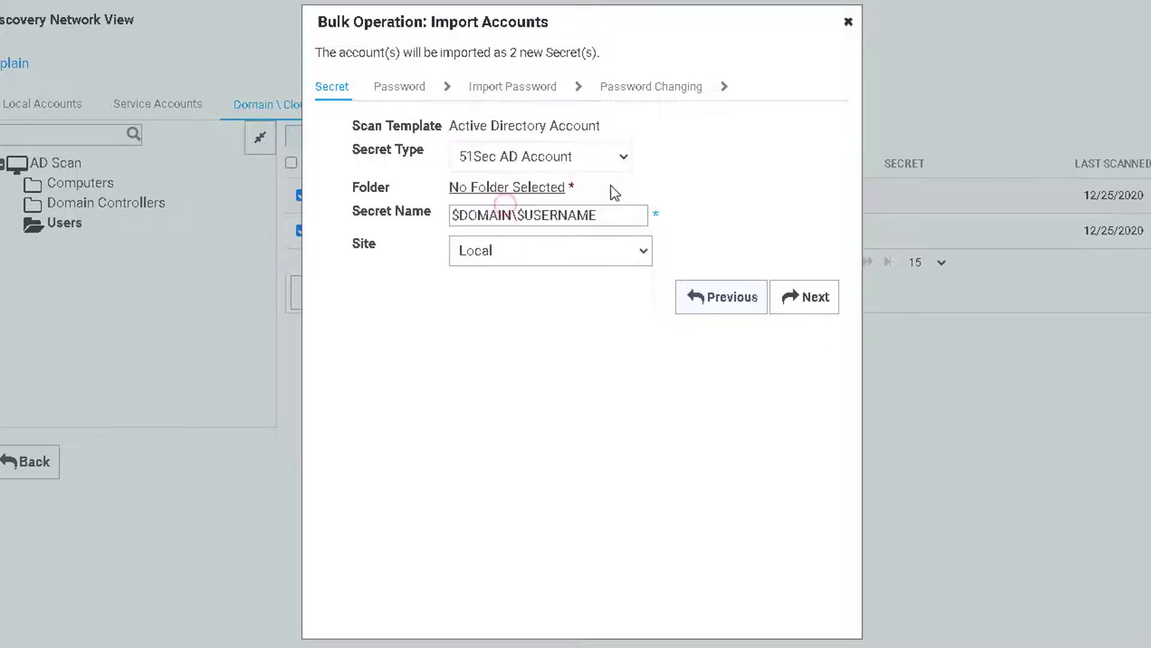
pyautogui.click(535, 187)
pyautogui.click(399, 219)
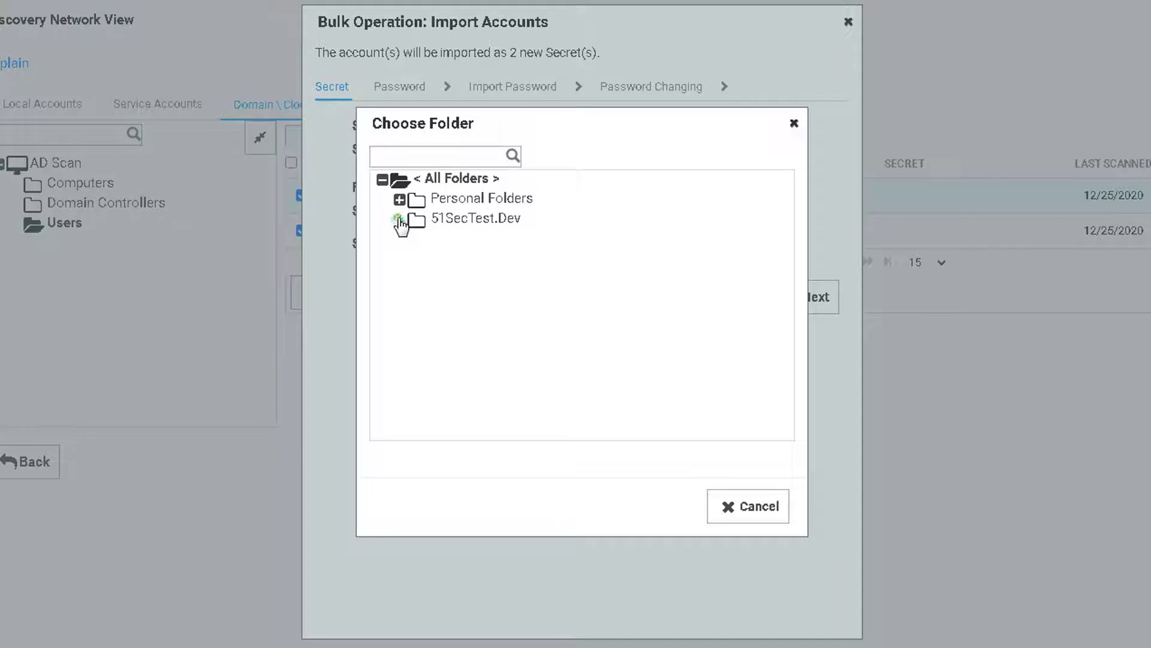
pyautogui.click(480, 240)
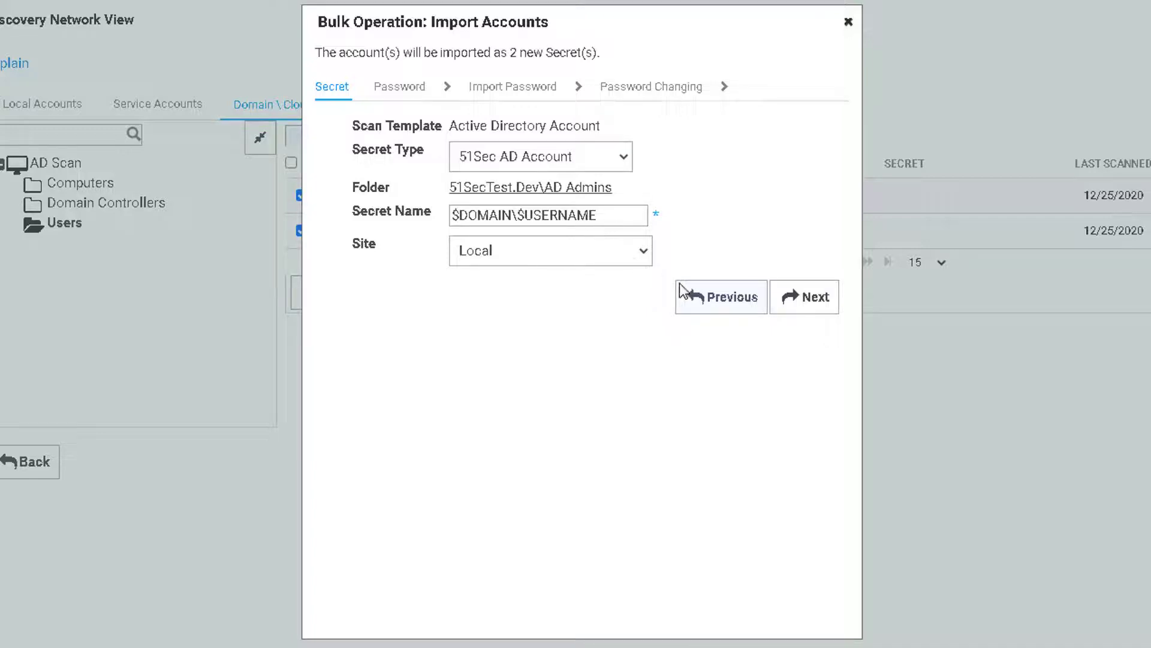
pyautogui.click(805, 297)
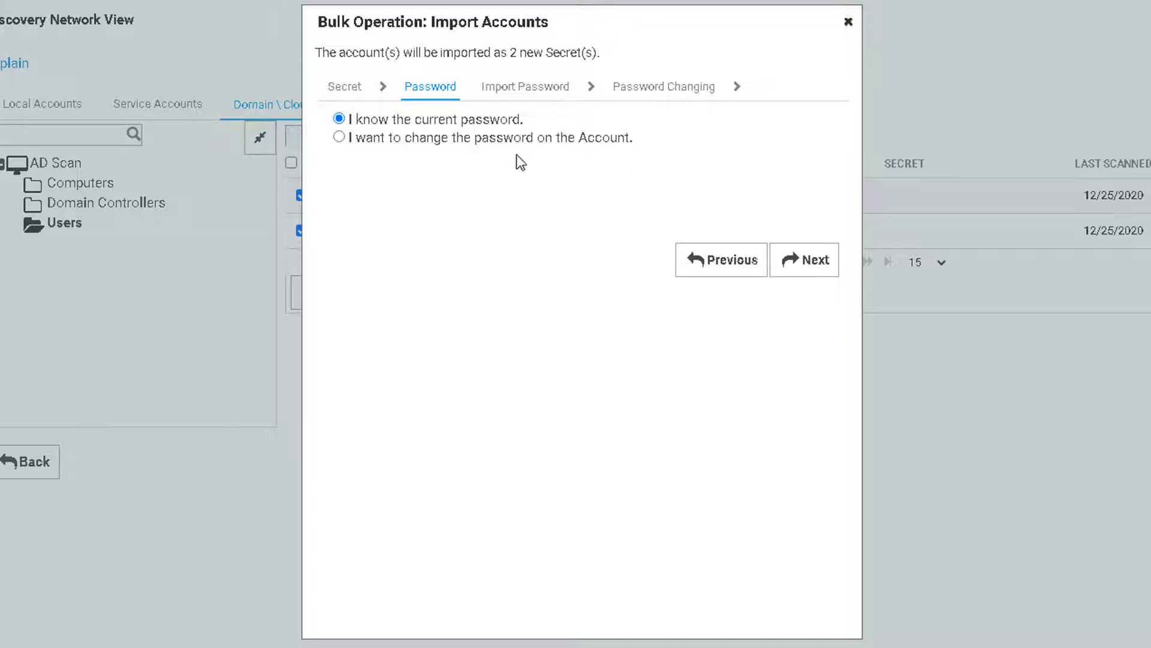
# Keep the option of knowing the current password and enter the accounts' current password for the import
pyautogui.click(819, 261)
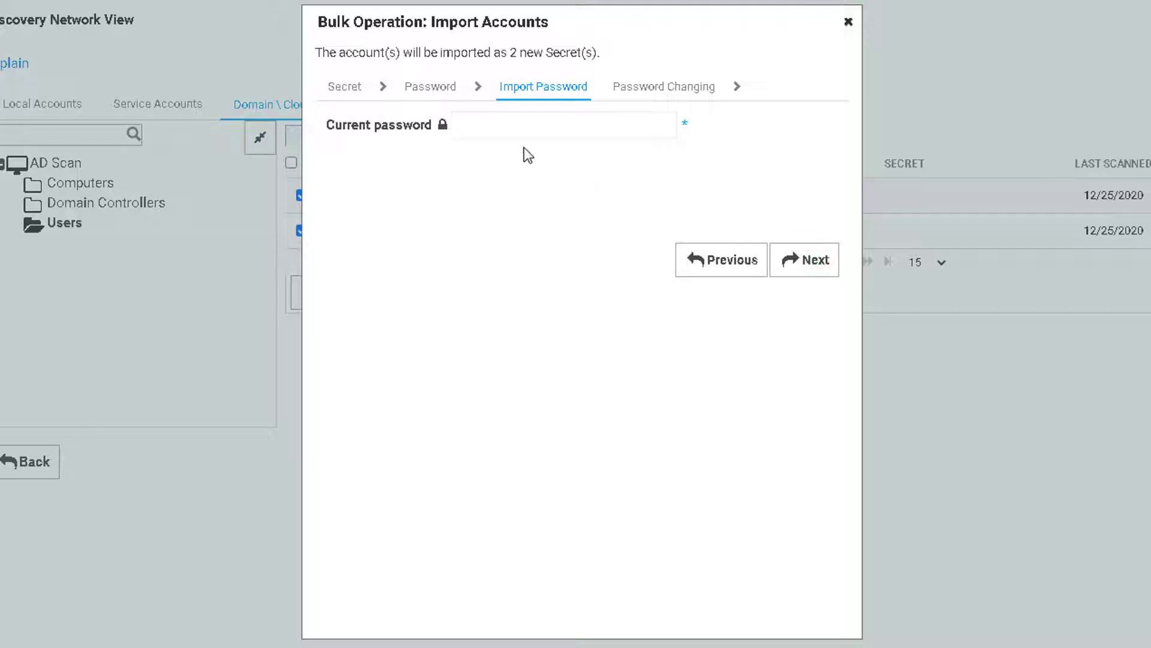
pyautogui.click(507, 124)
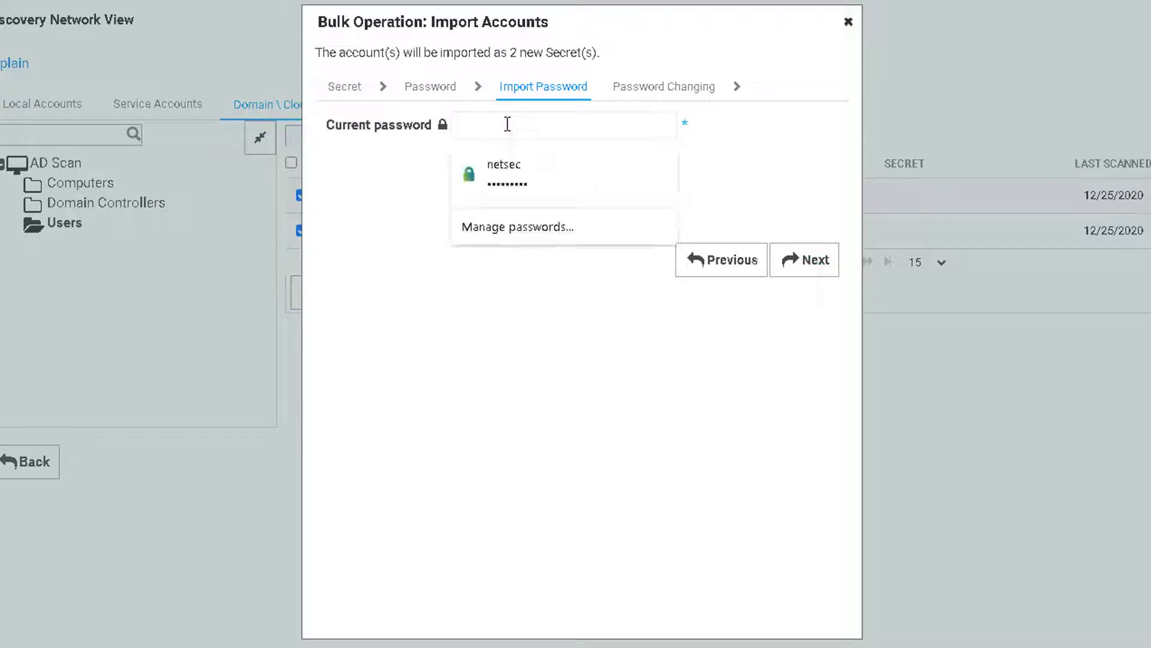
pyautogui.write('•••')
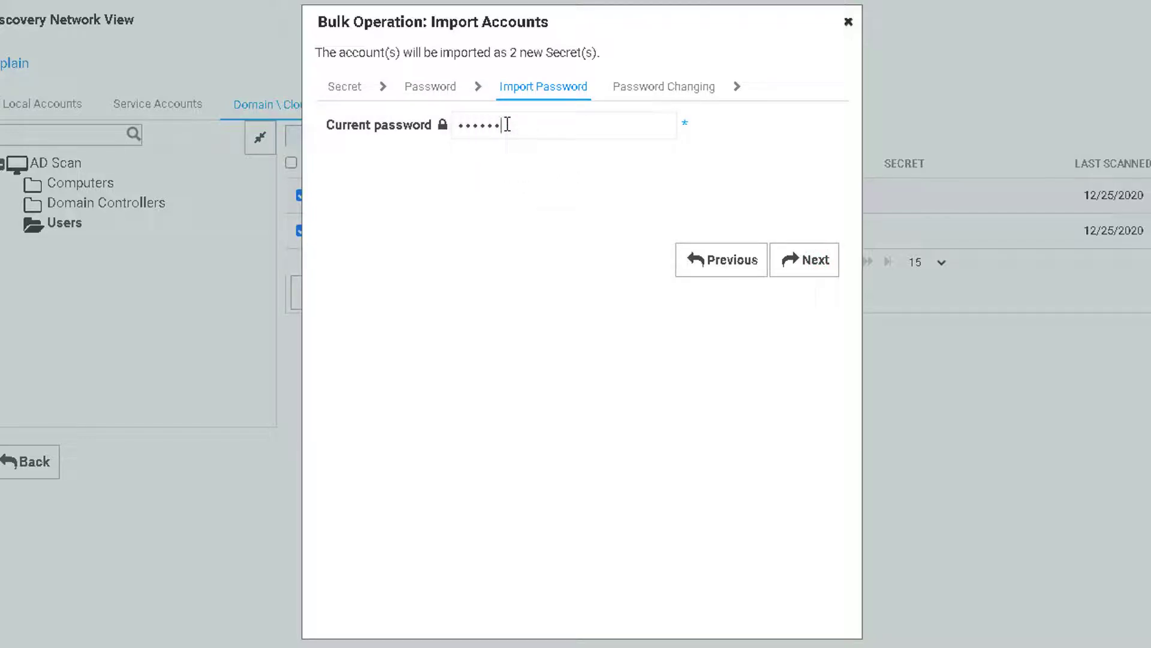
pyautogui.click(791, 262)
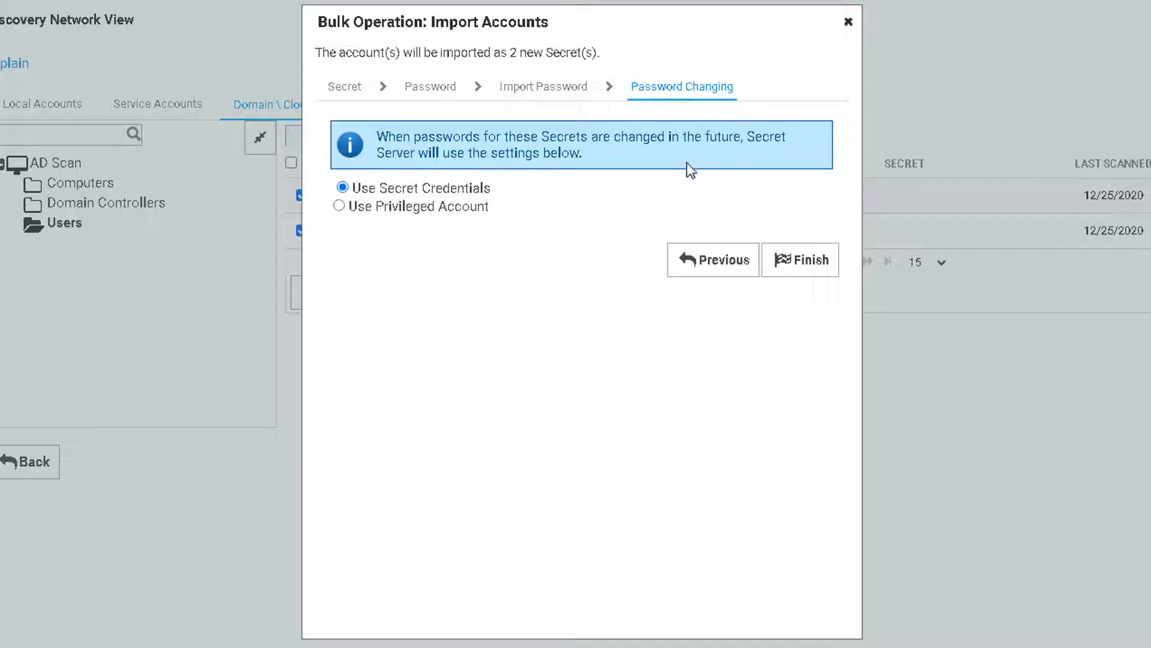
# Choose the administrator secret as the privileged account for future password changes and try to finish the import
pyautogui.click(474, 208)
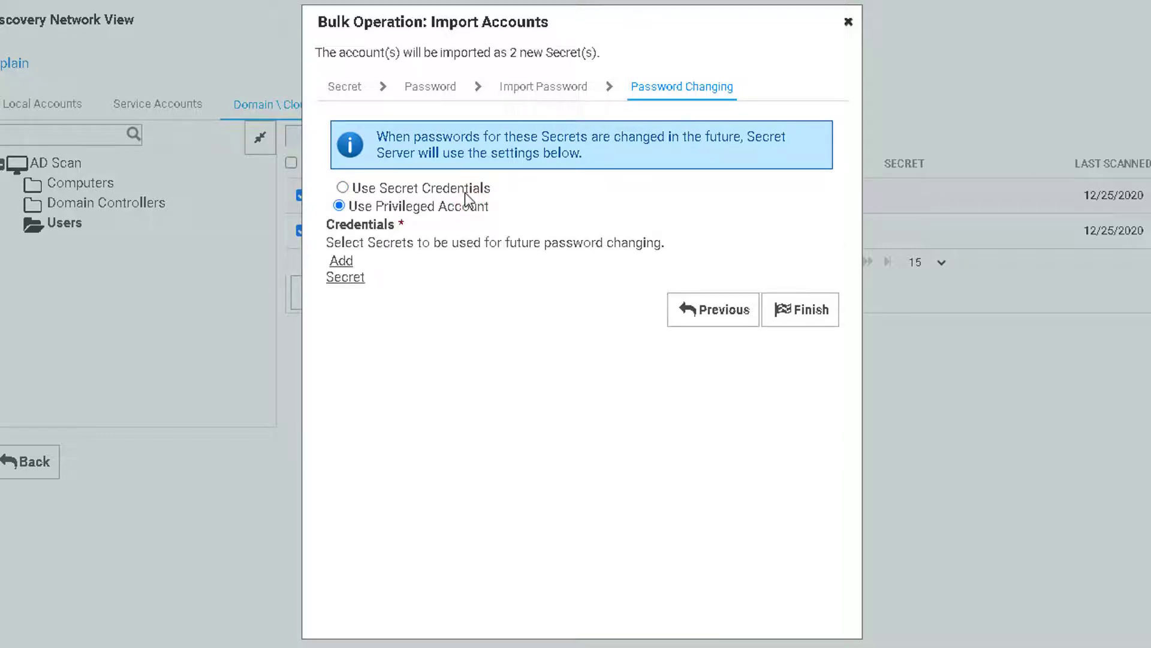
pyautogui.click(334, 276)
pyautogui.click(386, 265)
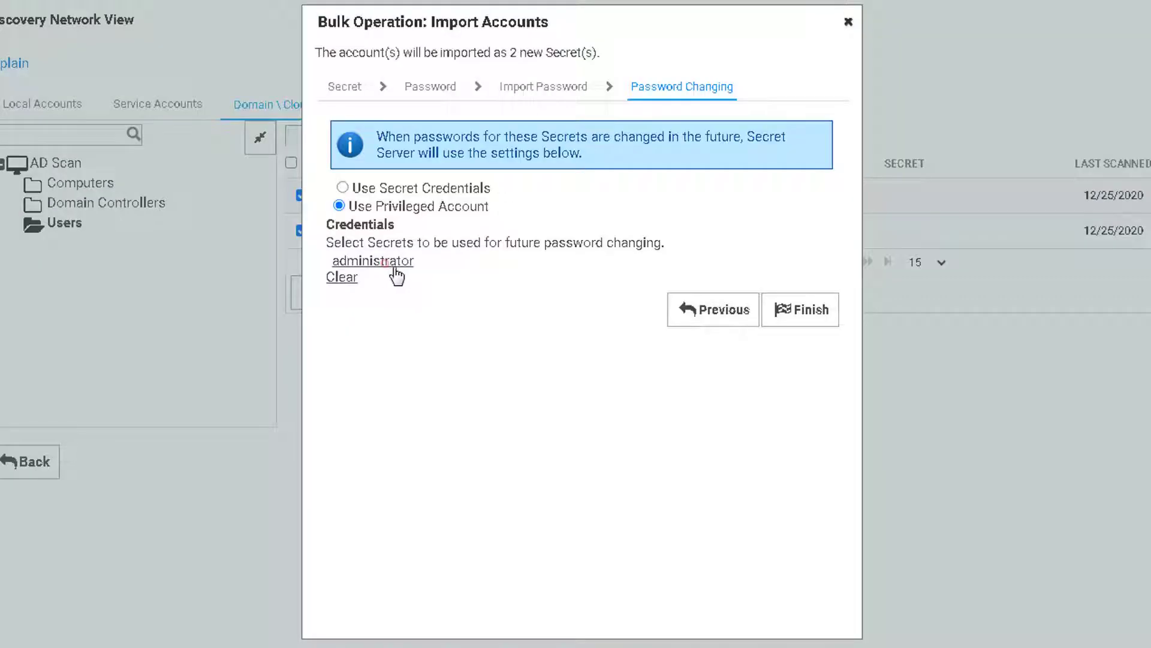
pyautogui.click(801, 308)
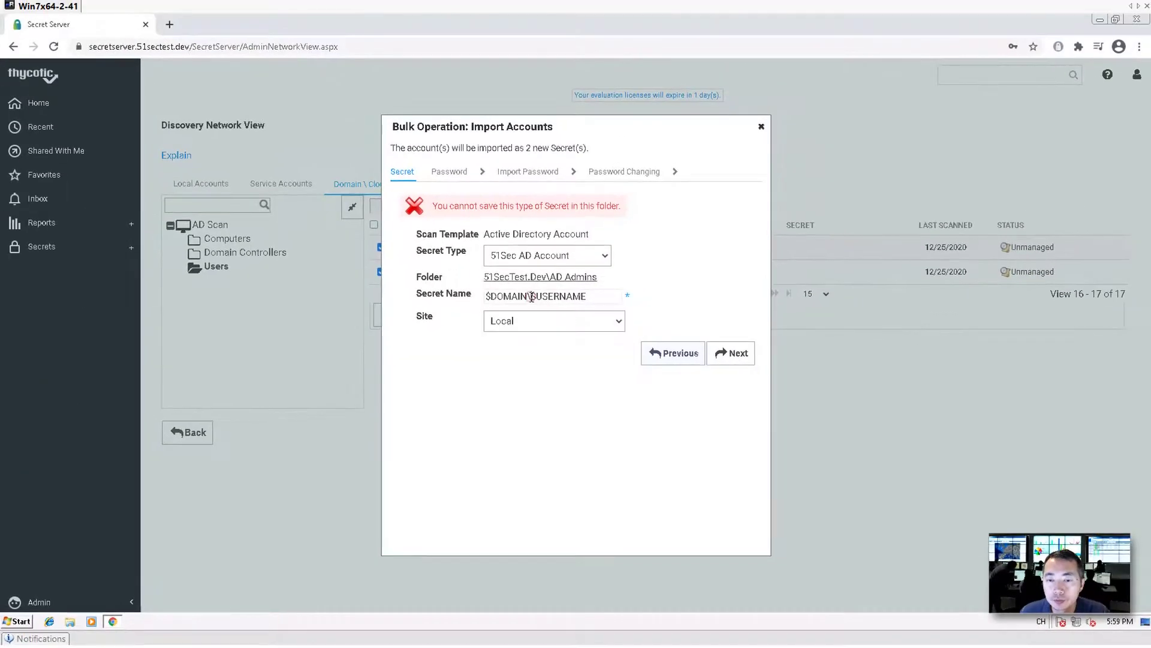
# Shorten the secret name to $USERNAME, retry the import with the same password settings, and close the import dialog
pyautogui.moveTo(532, 296); pyautogui.dragTo(484, 297)
pyautogui.press('BackSpace')
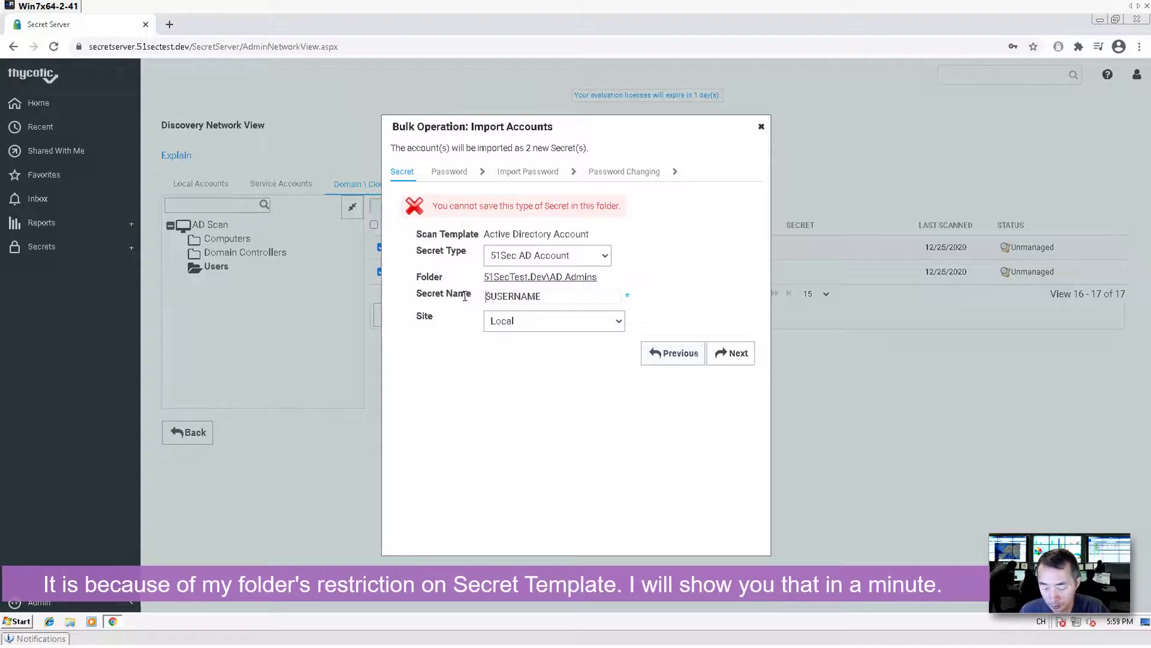
pyautogui.click(548, 296)
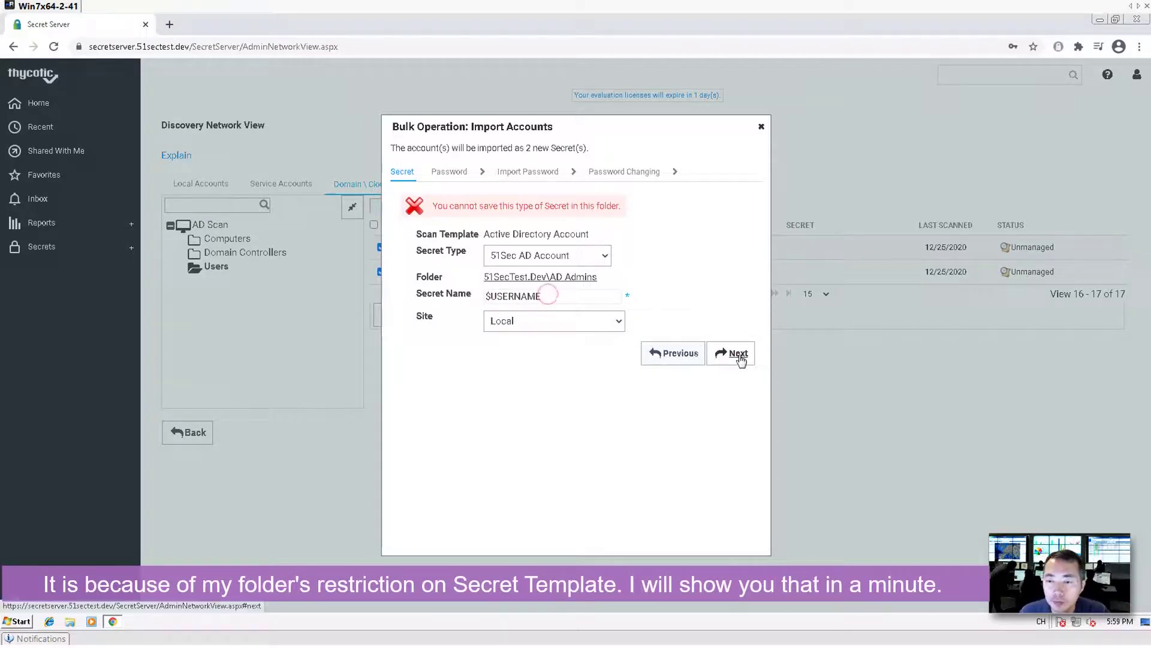
pyautogui.click(739, 354)
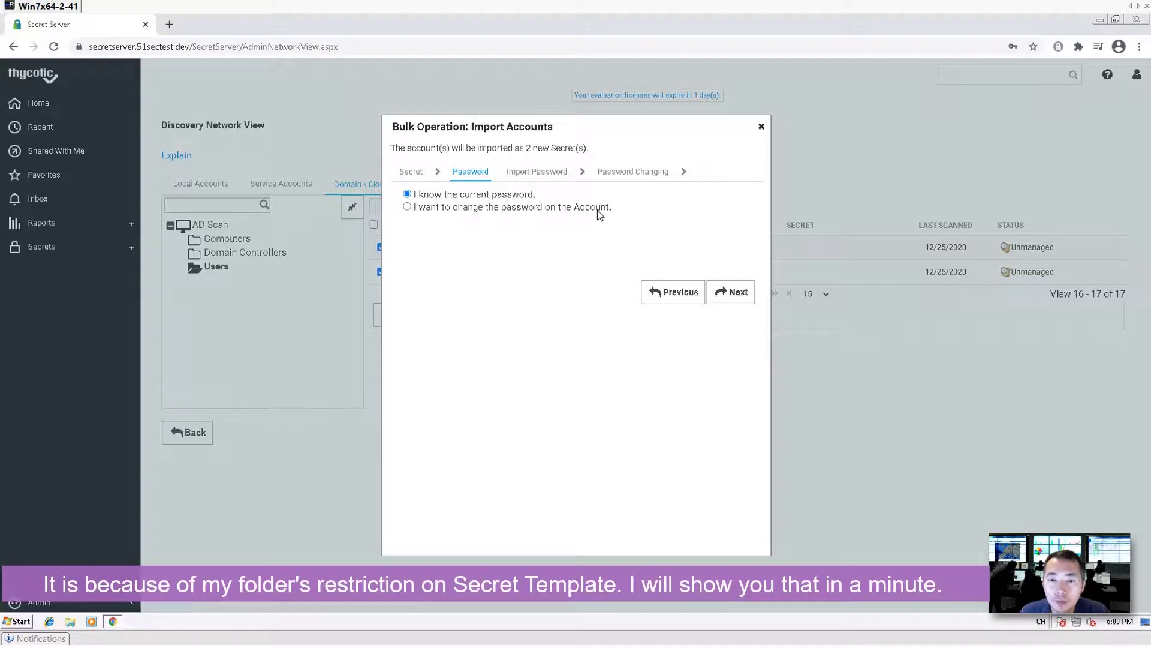
pyautogui.click(725, 296)
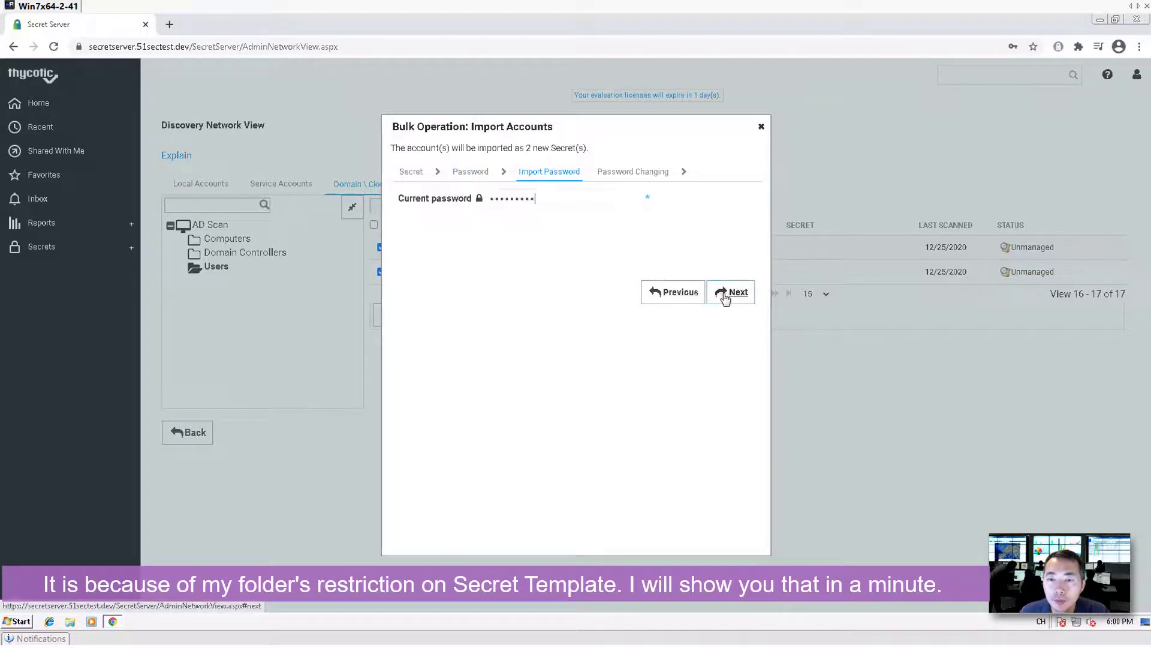
pyautogui.click(726, 295)
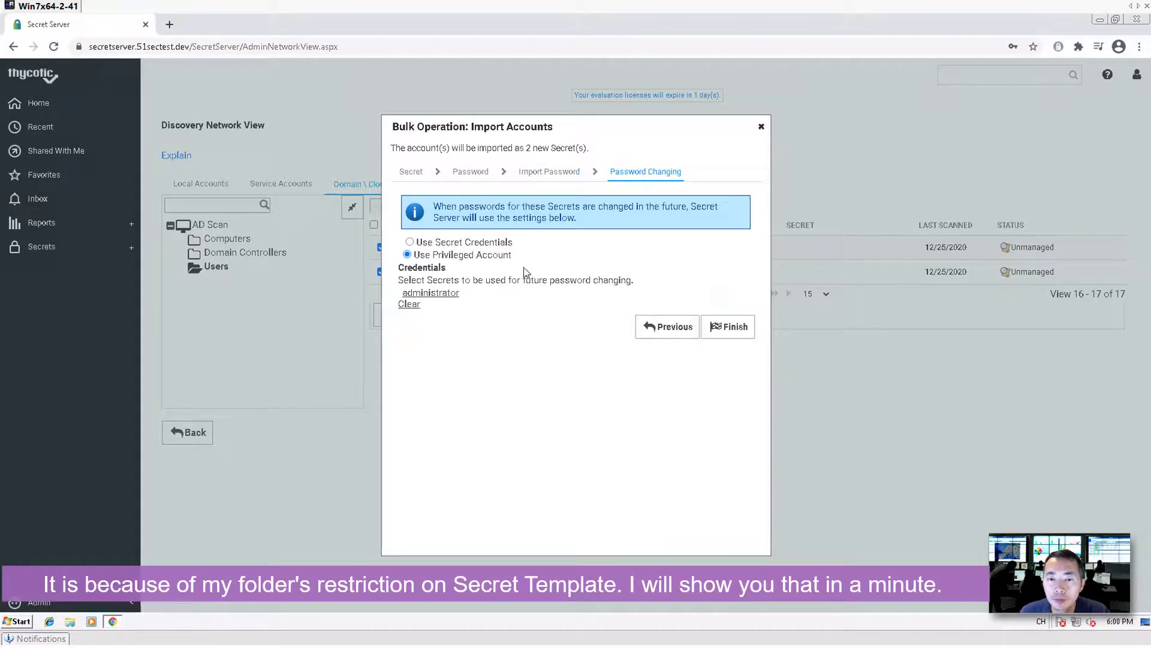
pyautogui.click(733, 326)
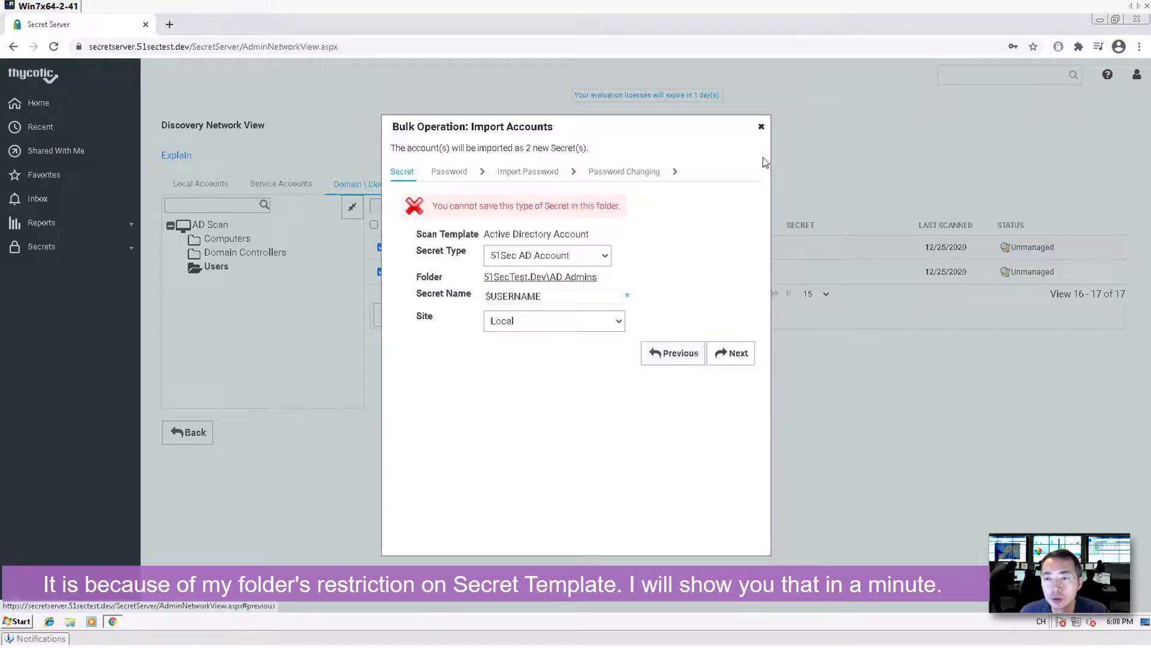
pyautogui.click(761, 128)
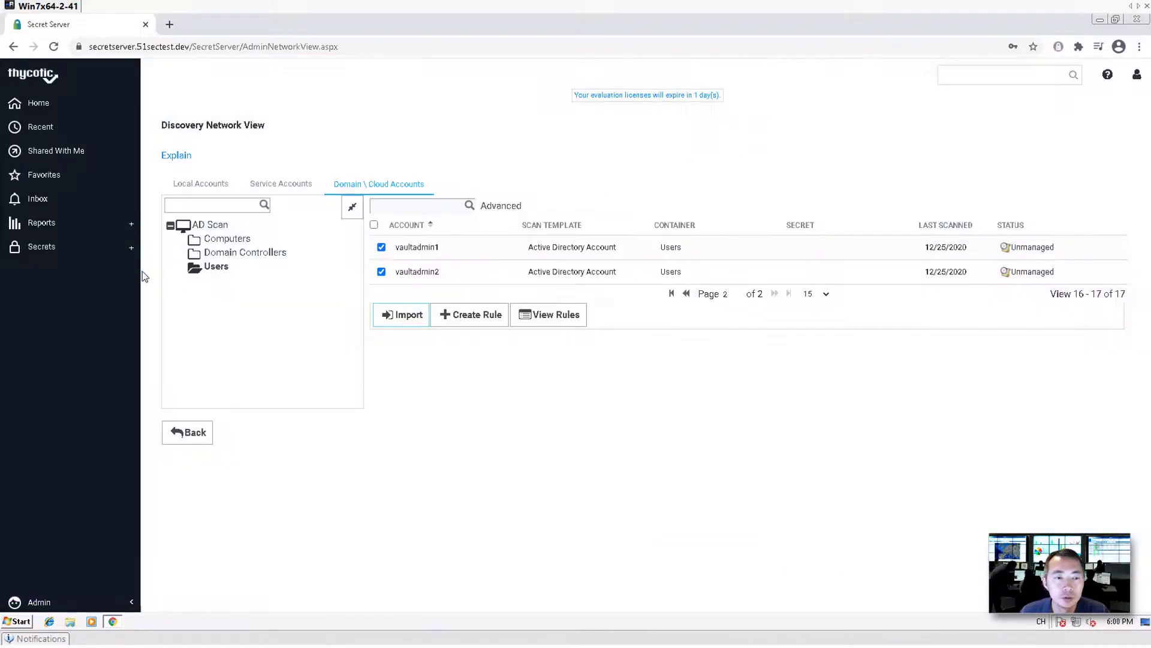
# Open the folder details of AD Admins under 51SecTest.Dev in the secrets folder tree
pyautogui.click(69, 253)
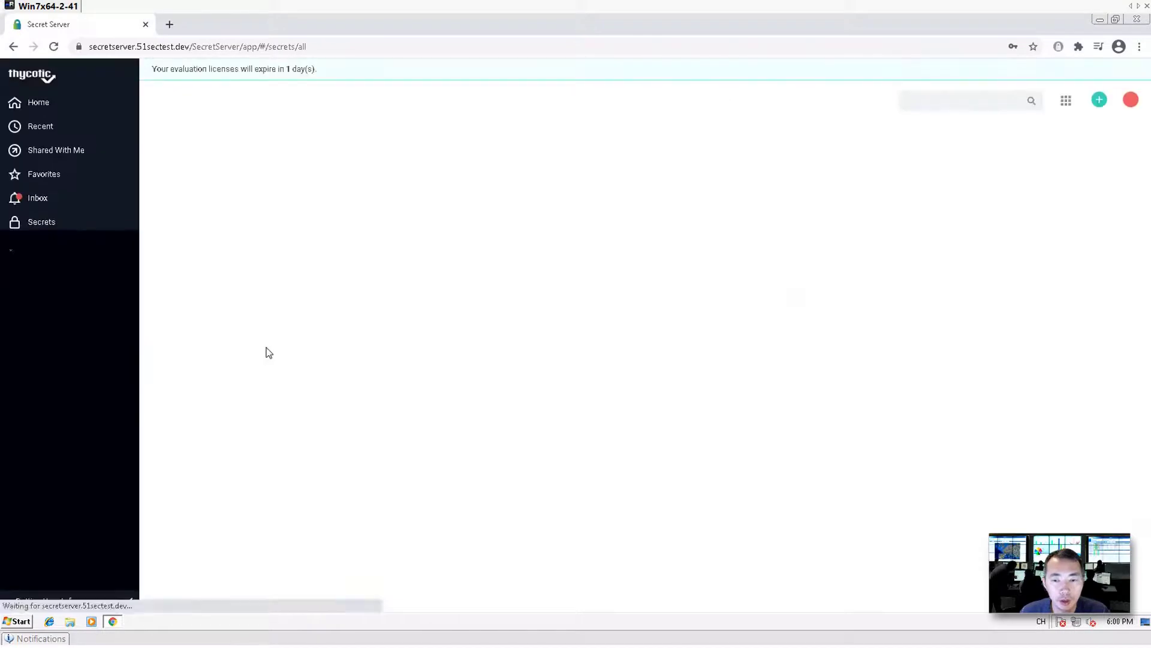
pyautogui.click(12, 312)
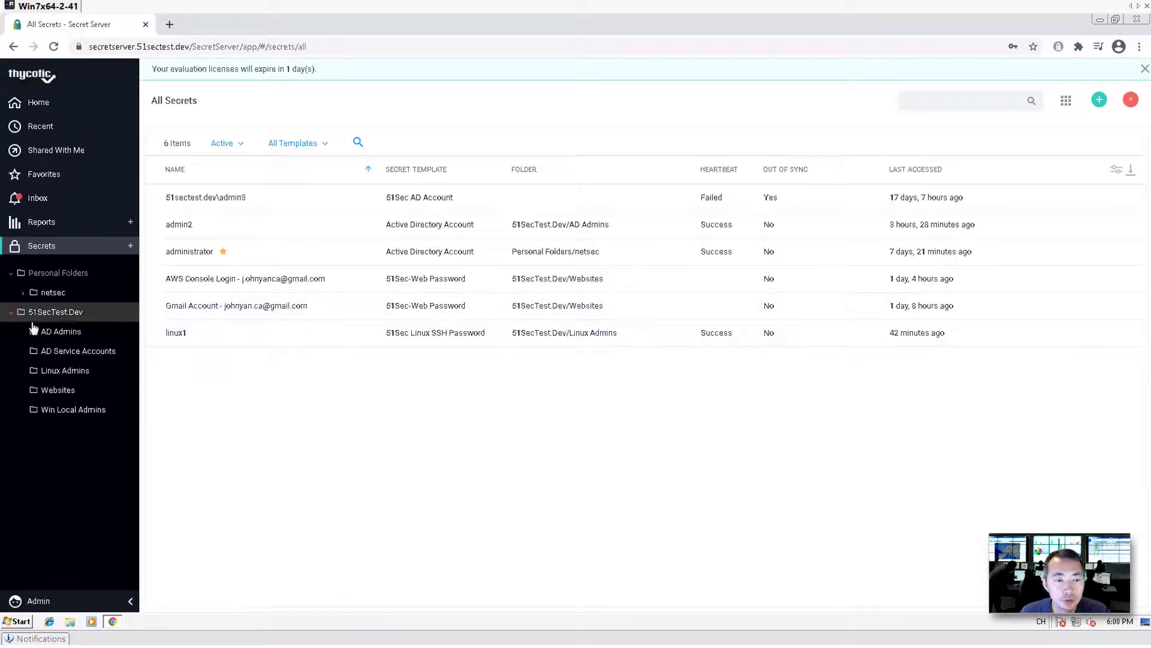
pyautogui.click(85, 334)
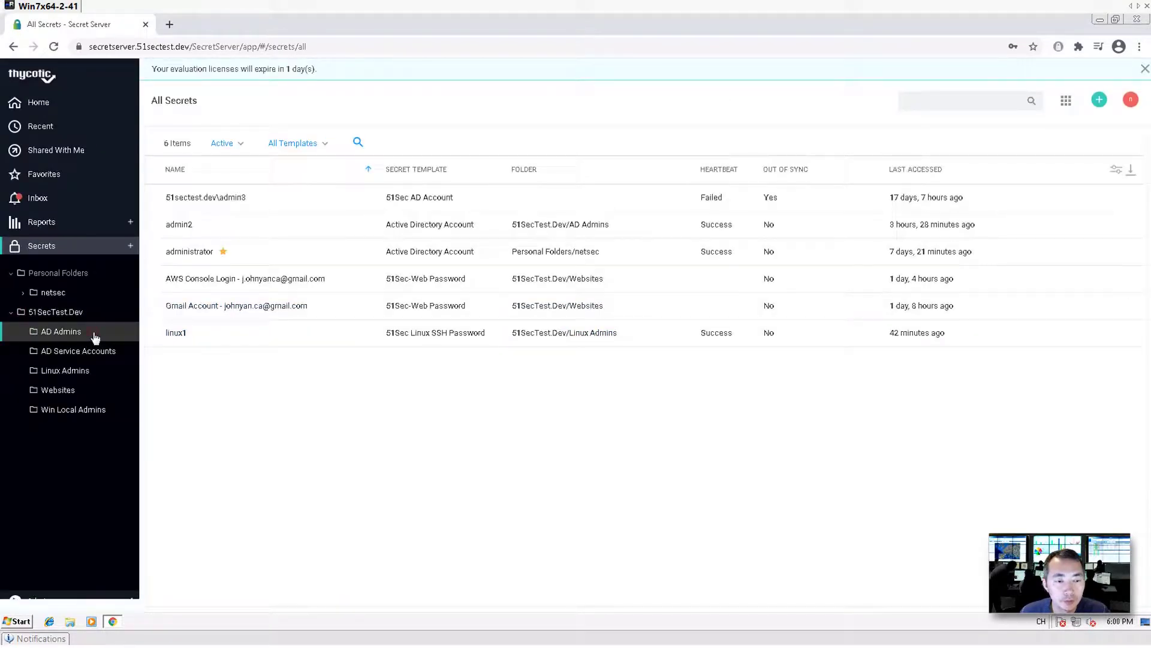
pyautogui.rightClick(95, 338)
pyautogui.click(146, 366)
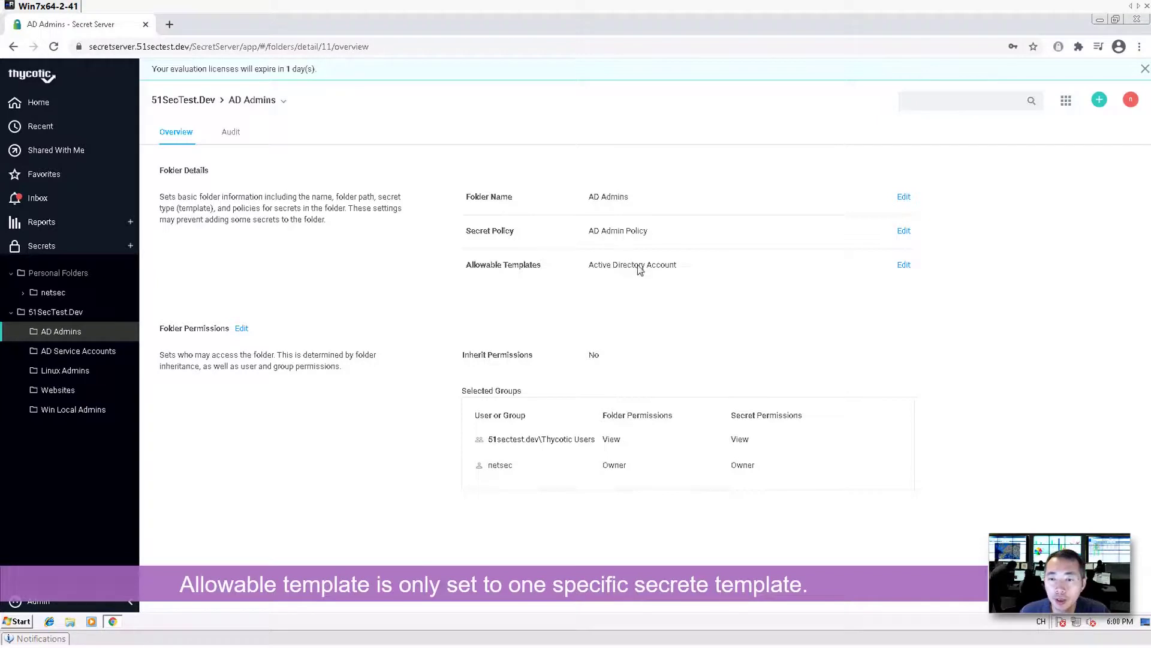
# Add 51Sec AD Account to the AD Admins folder's allowable templates and save the change
pyautogui.click(904, 264)
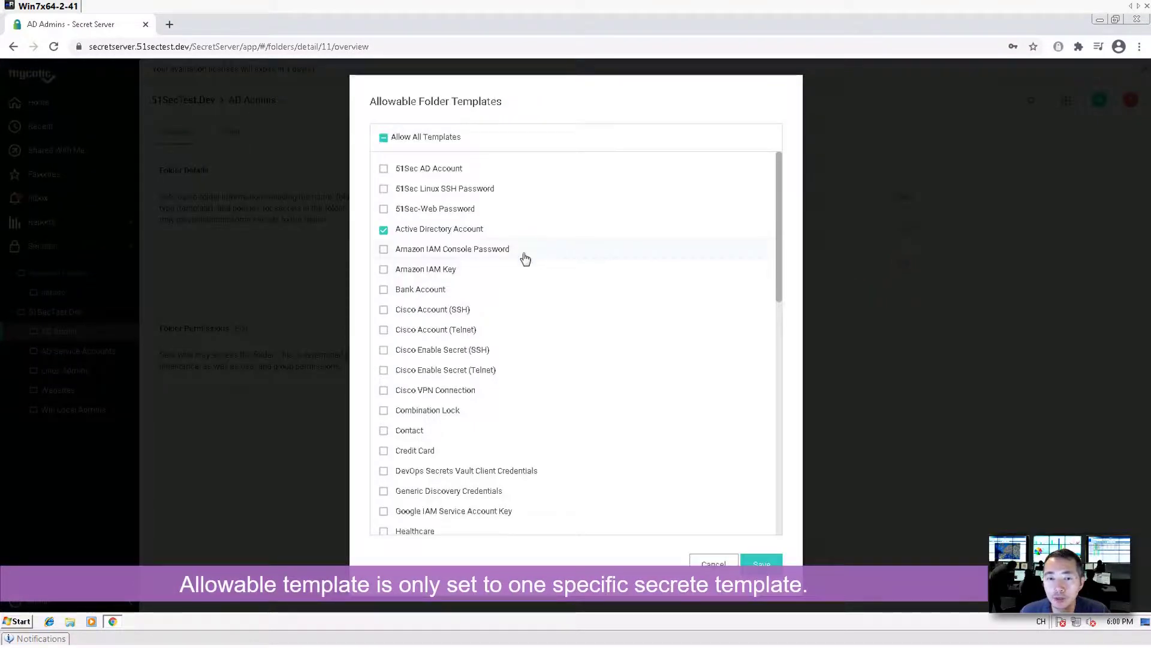
pyautogui.click(384, 170)
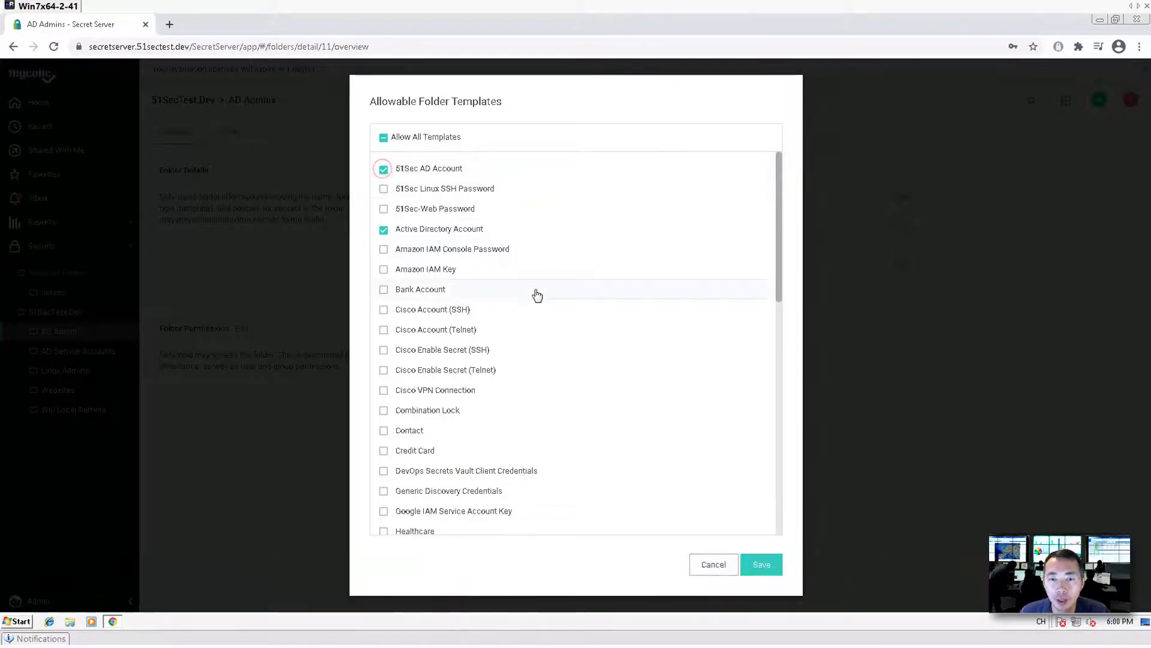
pyautogui.click(762, 564)
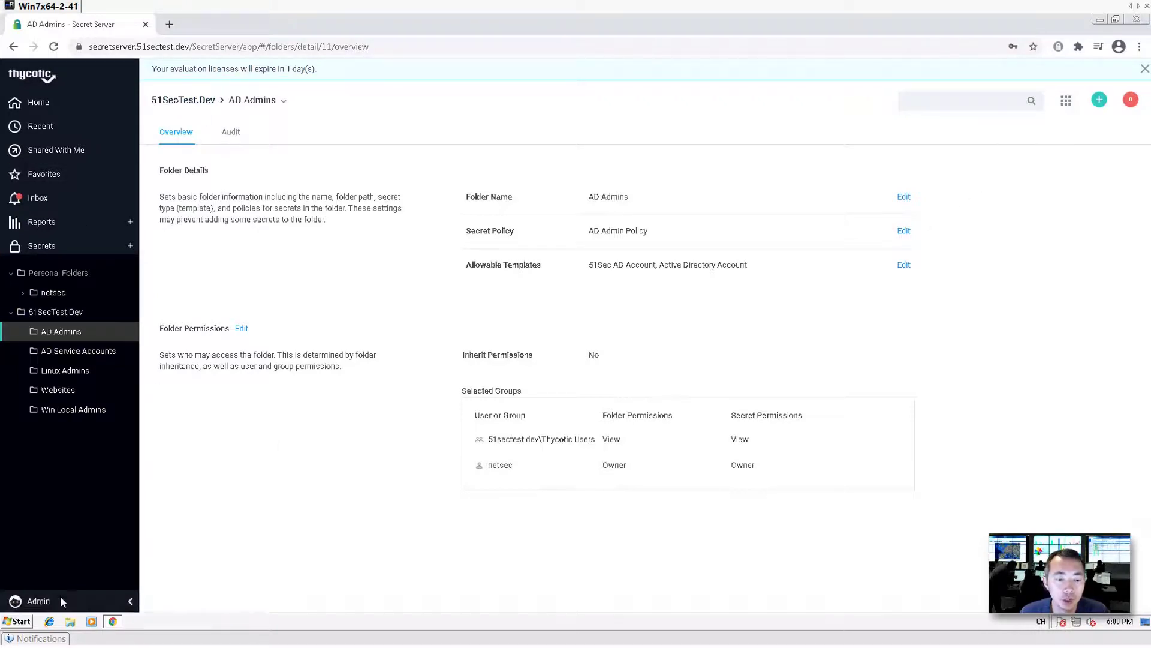
# Return to the Discovery administration page and reopen the Discovery Network View for domain accounts
pyautogui.click(40, 602)
pyautogui.click(212, 279)
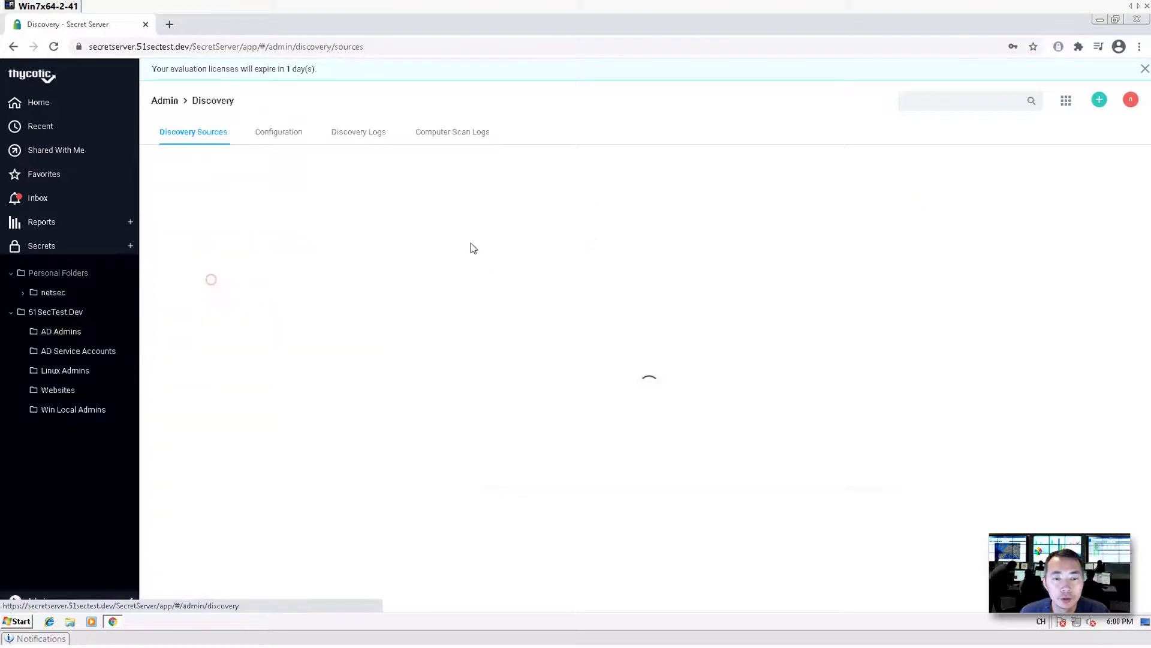
pyautogui.click(848, 183)
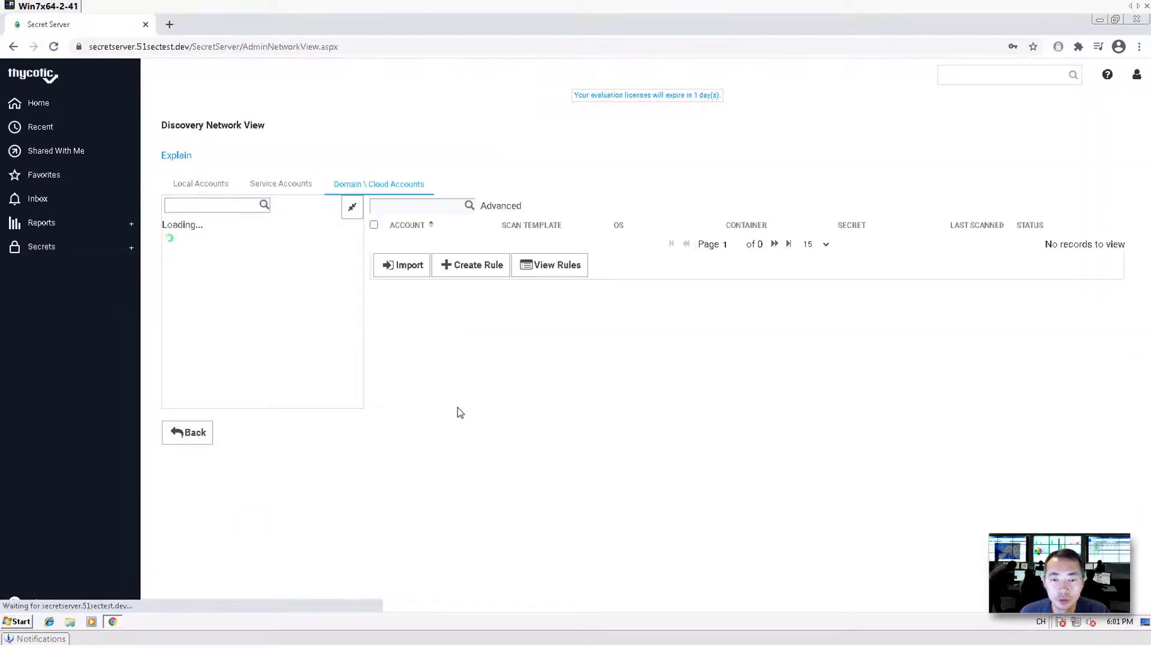
# Select the discovered accounts v10-adm1 and v10-adm2 in the Users container and start importing them
pyautogui.scroll(-3, 420, 360)
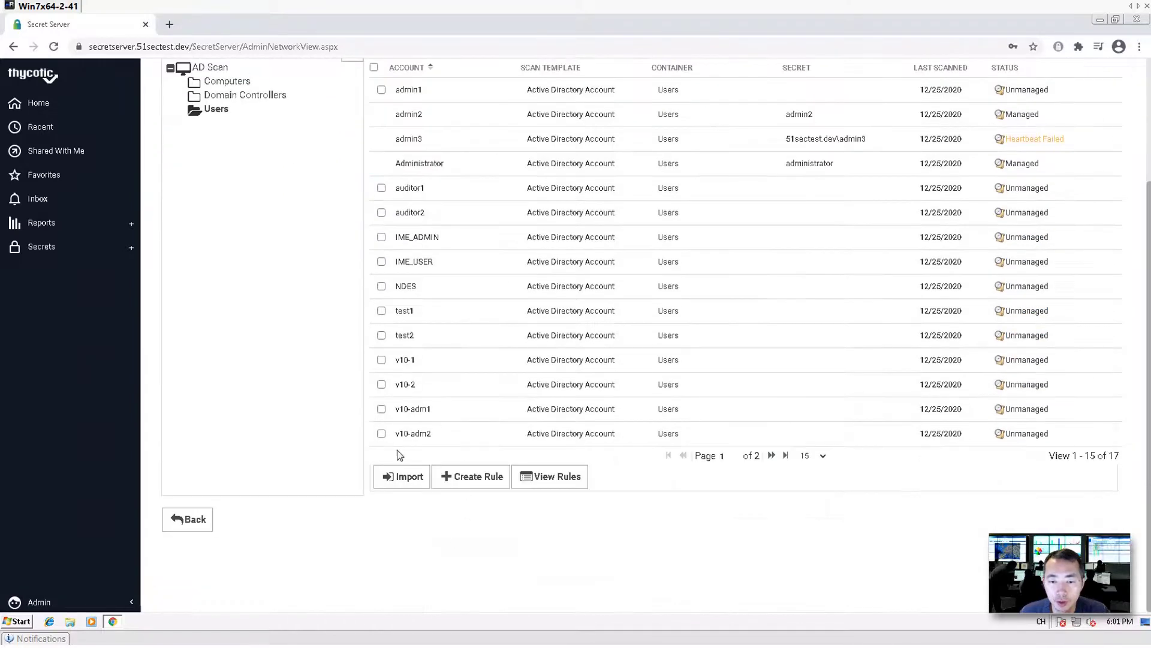
pyautogui.click(381, 409)
pyautogui.click(381, 433)
pyautogui.click(402, 476)
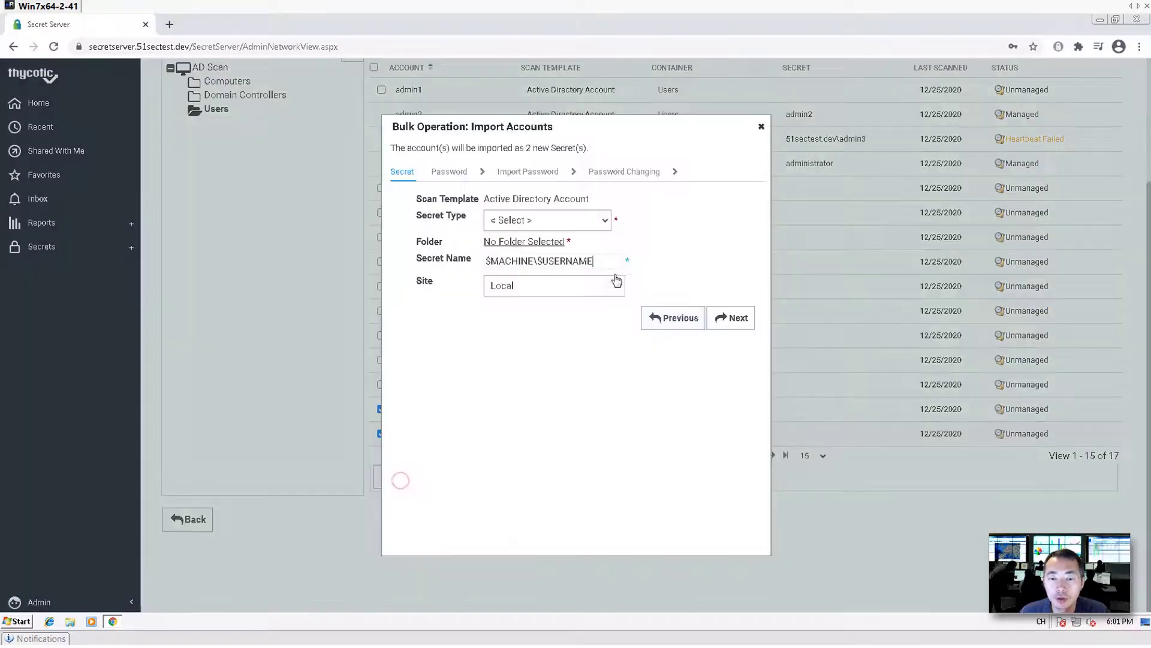
# Set the import's secret type to 51Sec AD Account and its folder to AD Admins under 51SecTest.Dev, keeping the default secret name and site
pyautogui.click(553, 227)
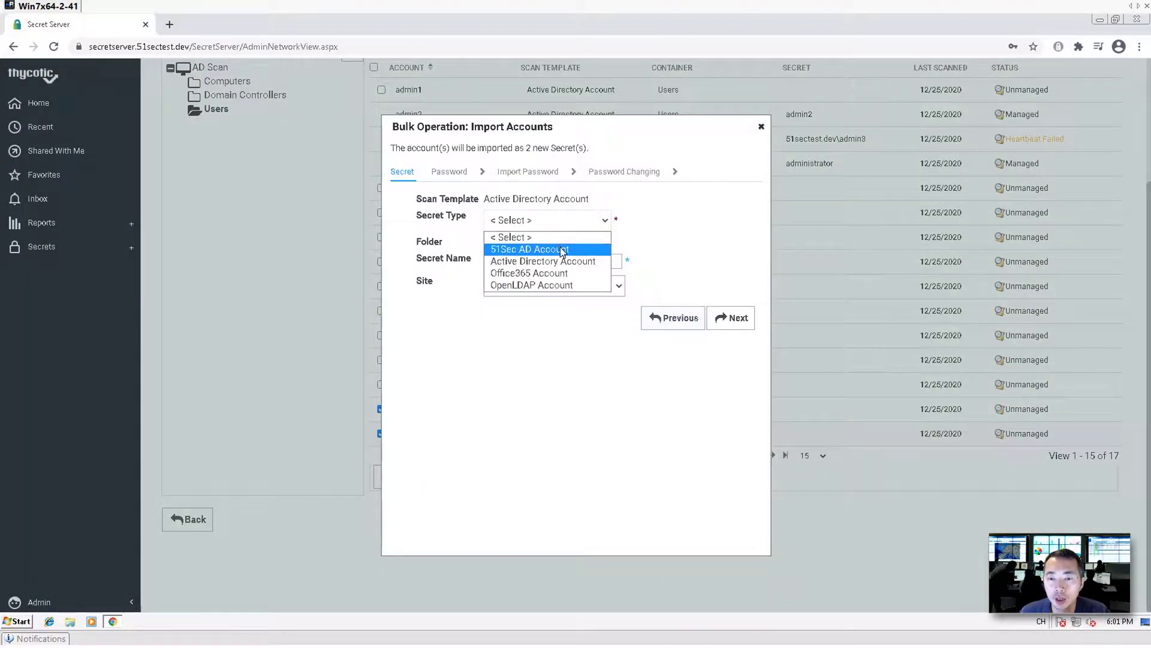
pyautogui.click(559, 247)
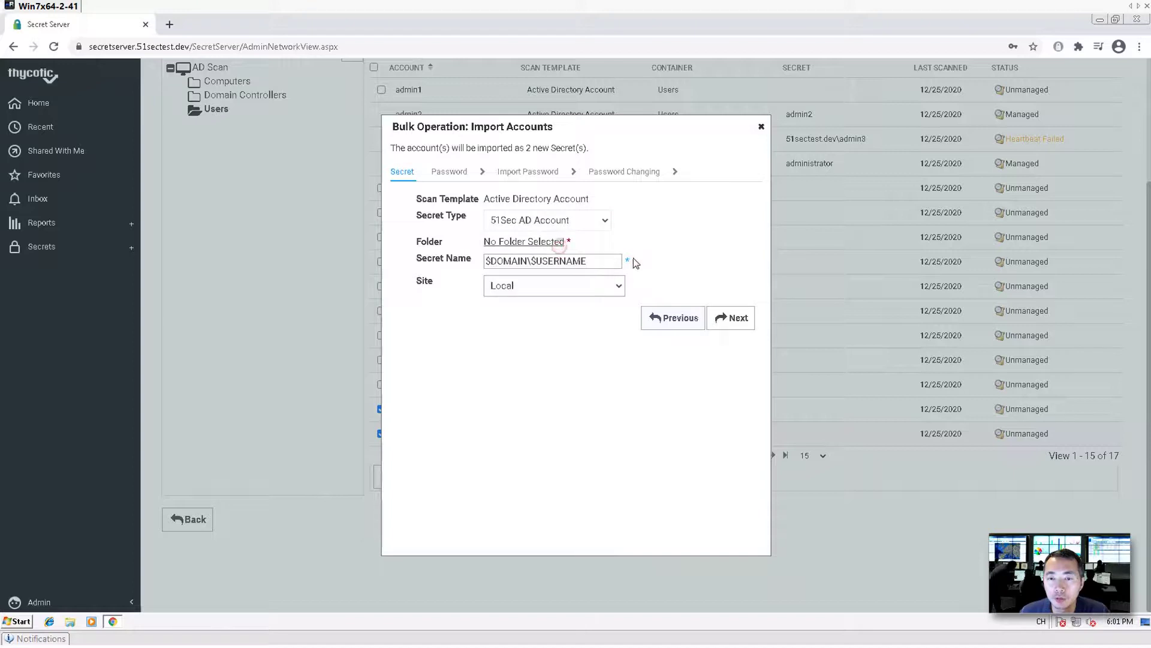
pyautogui.click(549, 242)
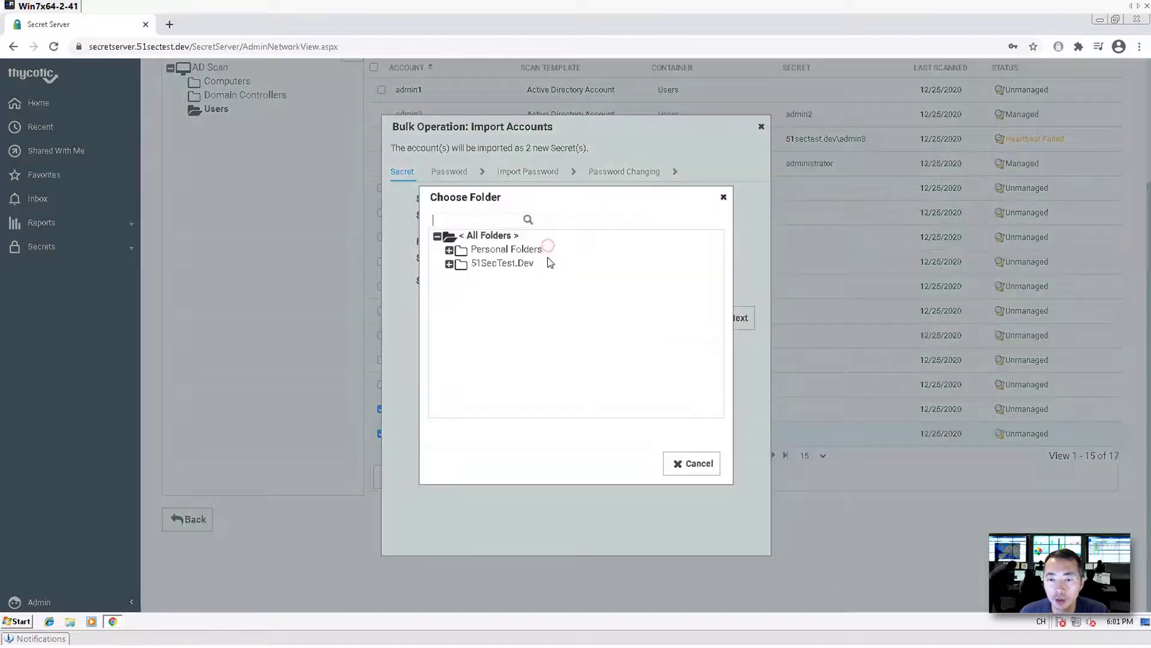
pyautogui.click(449, 263)
pyautogui.click(502, 279)
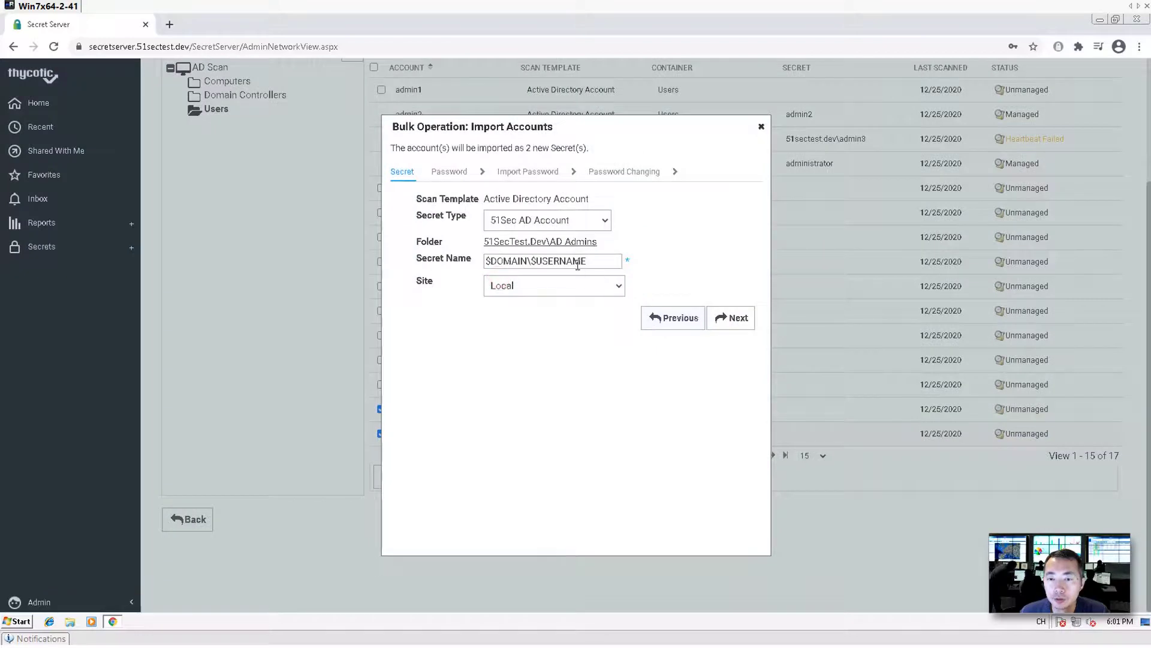
pyautogui.click(742, 324)
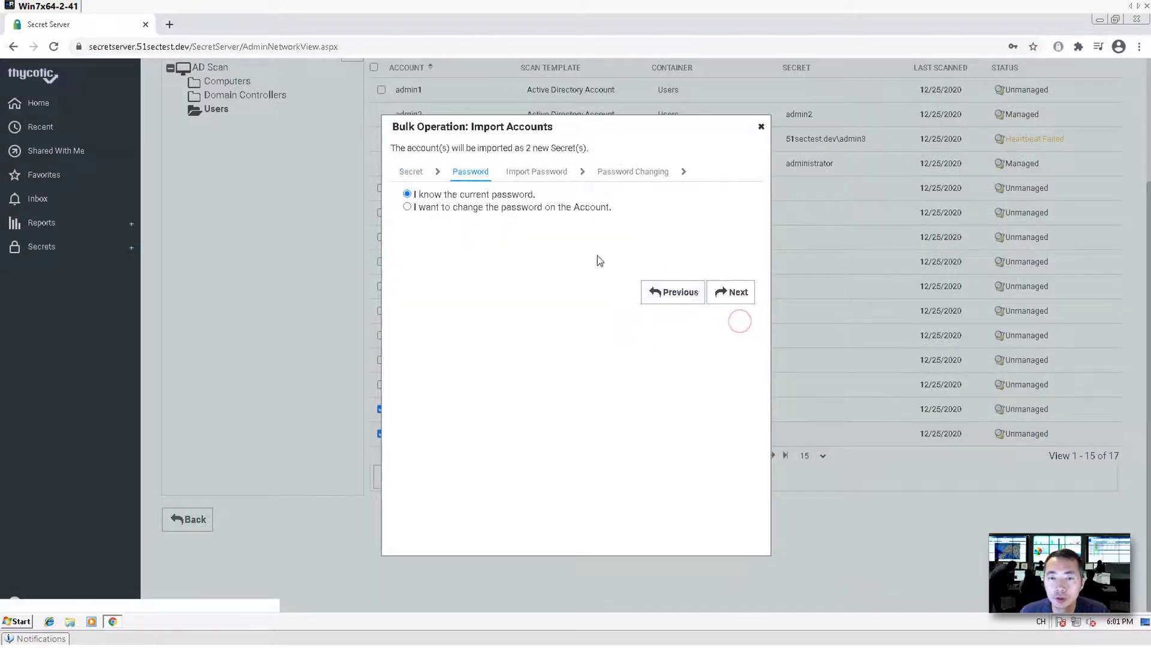
# Keep the option for a known current password and fill in the accounts' current password with the saved credential
pyautogui.click(739, 294)
pyautogui.click(535, 198)
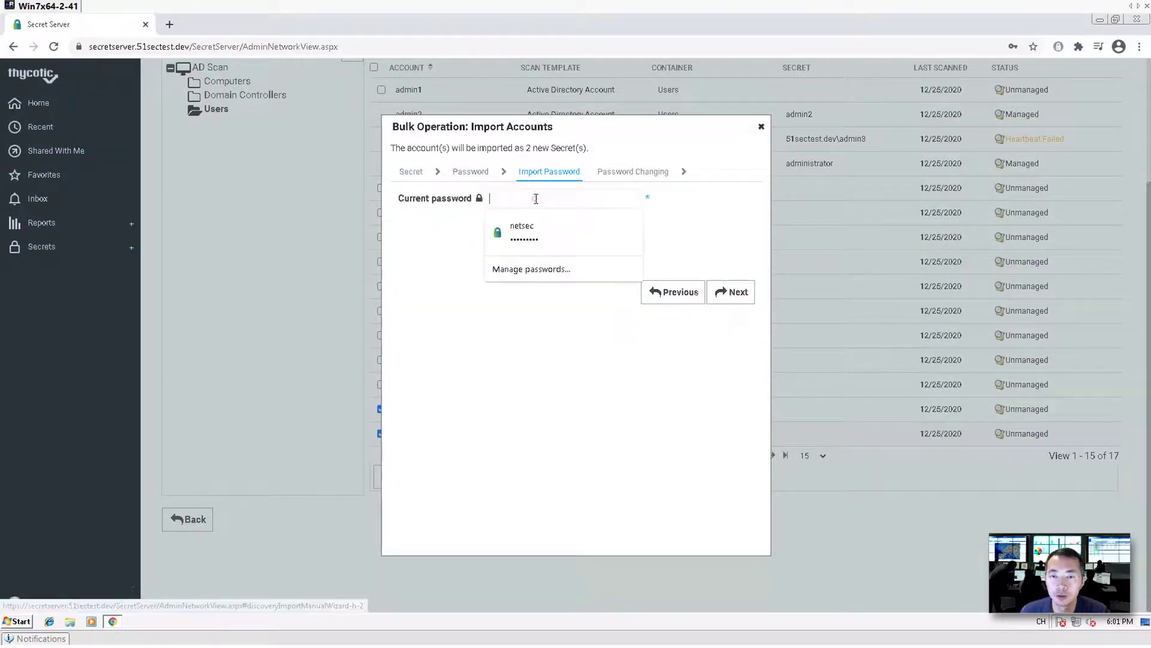
pyautogui.click(603, 237)
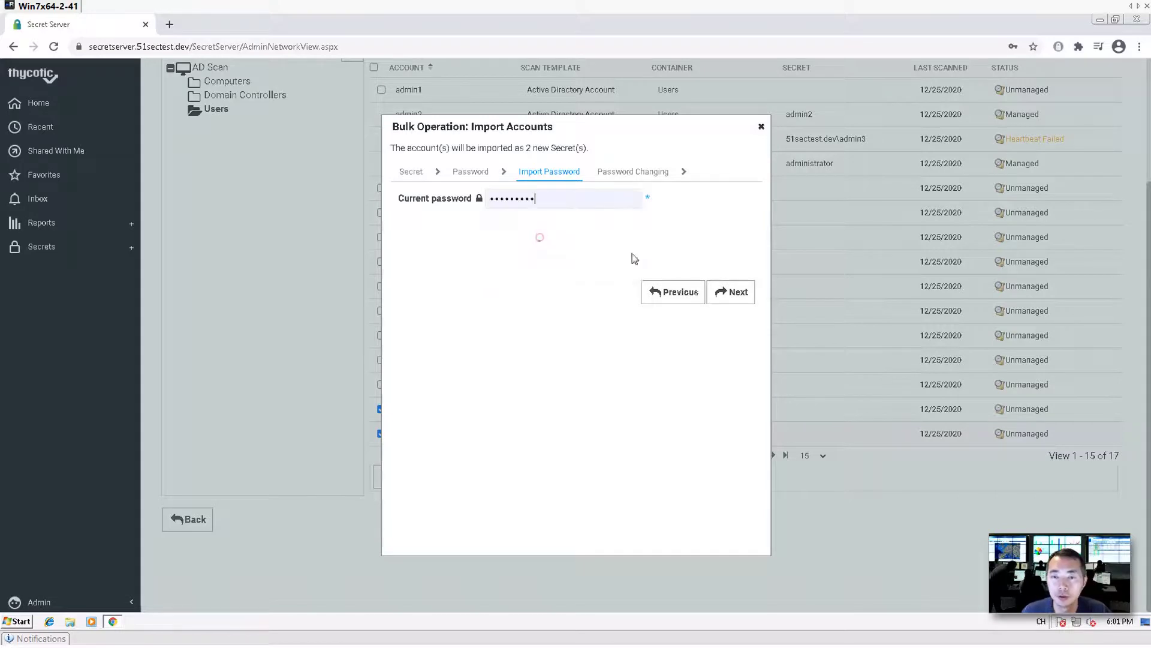
pyautogui.click(732, 292)
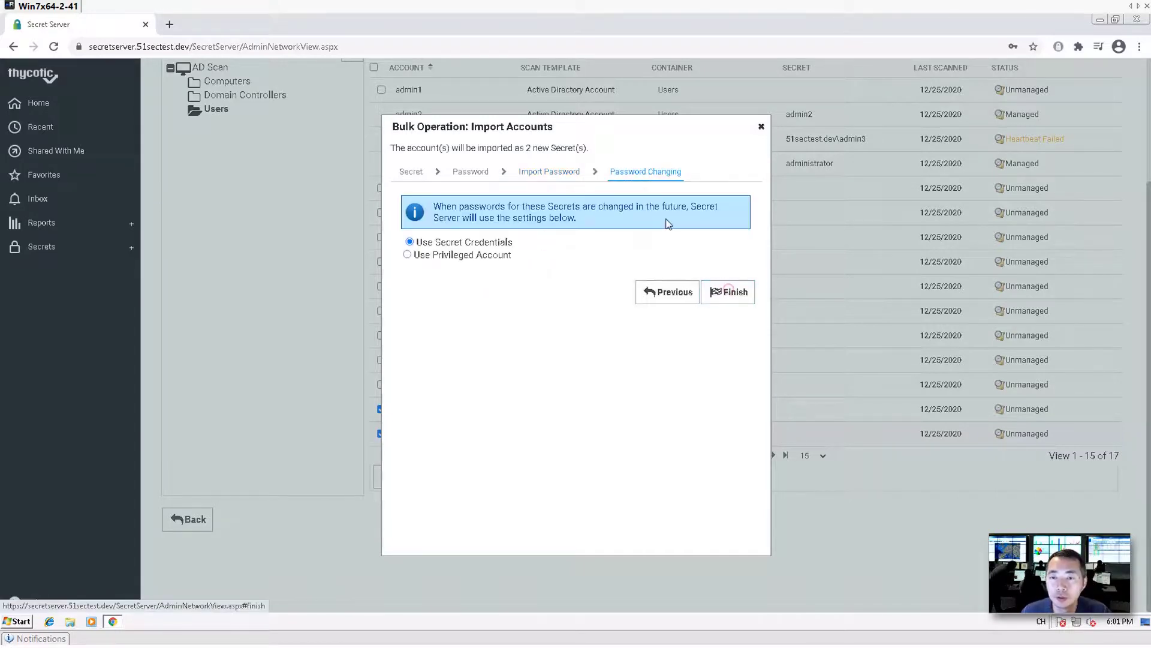
# Use the administrator secret as privileged account for future password changes, finish the import, and dismiss the browser's offer to save the password
pyautogui.click(493, 254)
pyautogui.click(411, 304)
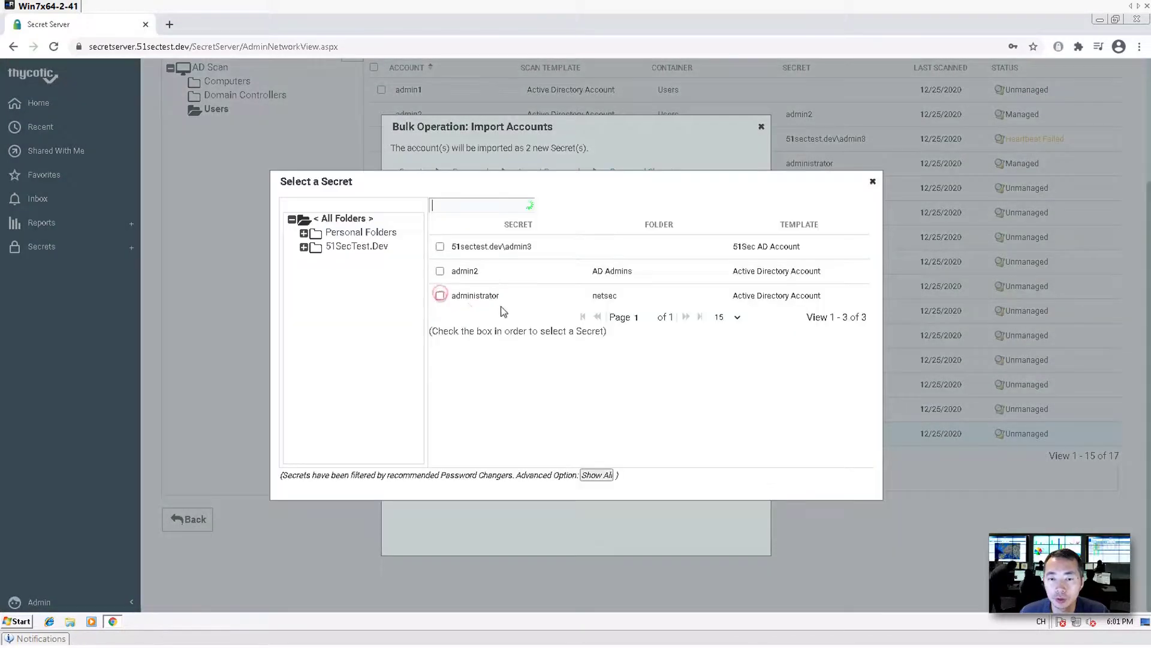
pyautogui.click(440, 296)
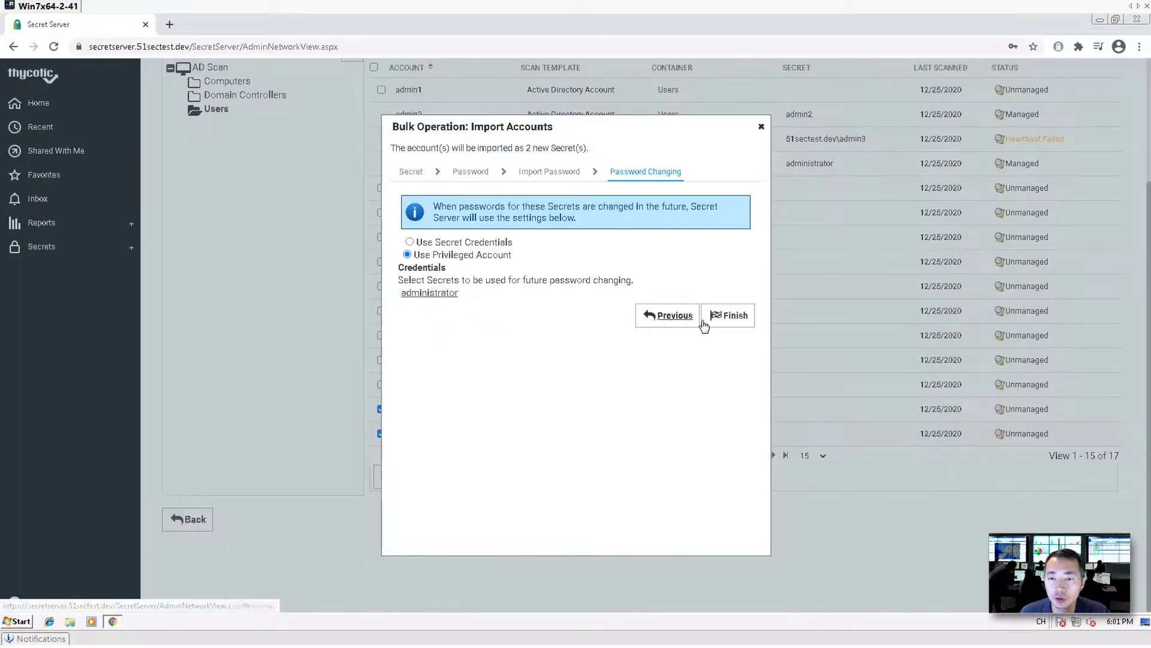
pyautogui.click(726, 317)
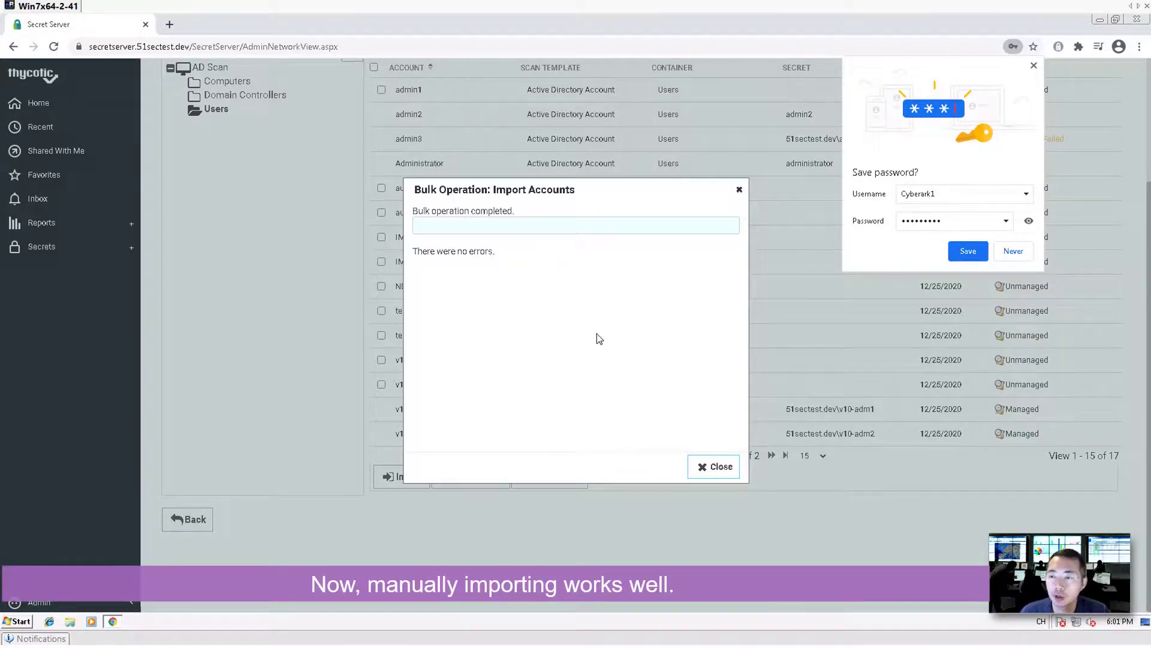
pyautogui.click(716, 467)
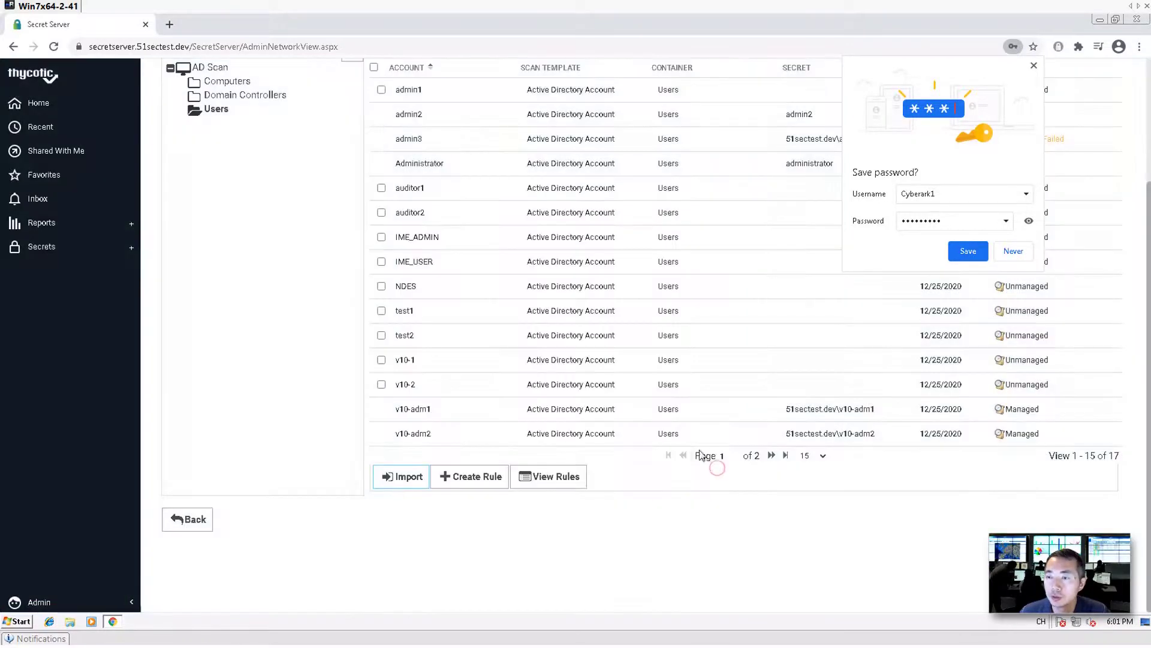
pyautogui.click(968, 252)
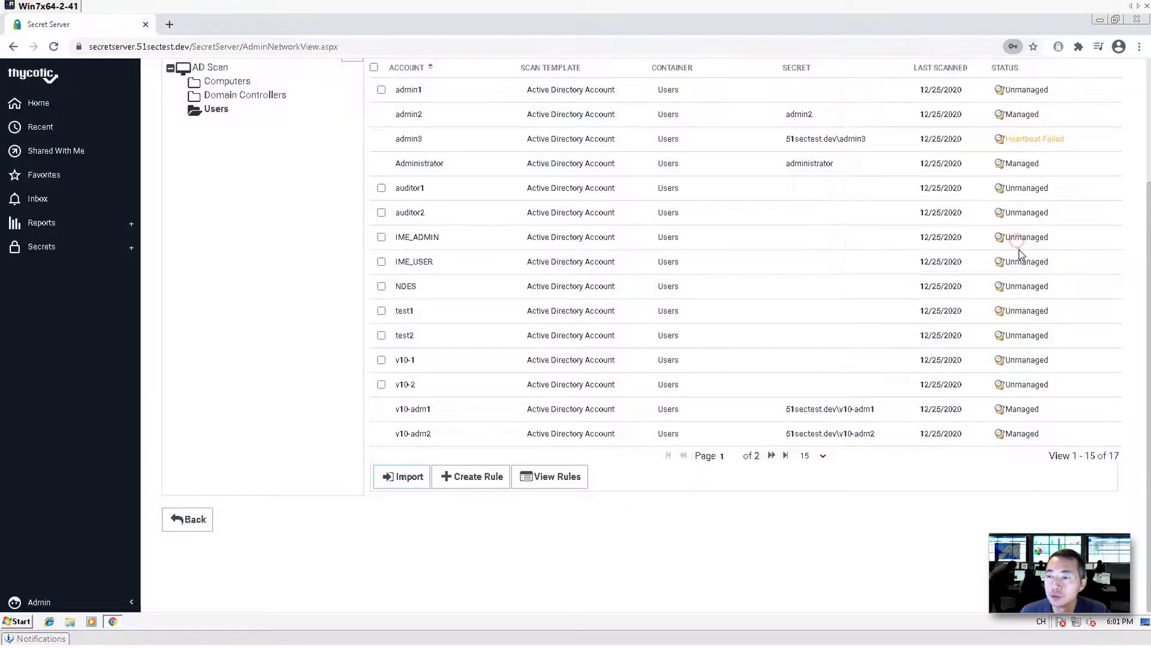
# Open the AD Admins folder under 51SecTest.Dev in the secrets tree to check the imported accounts' heartbeat status
pyautogui.click(101, 258)
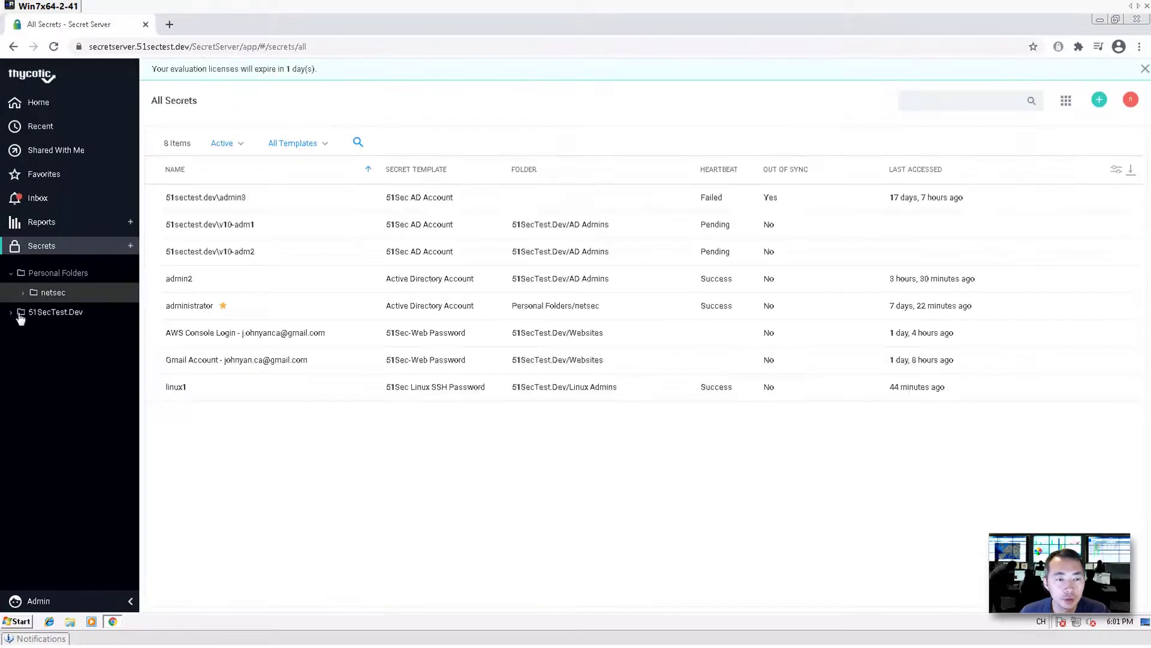
pyautogui.click(13, 313)
pyautogui.click(65, 335)
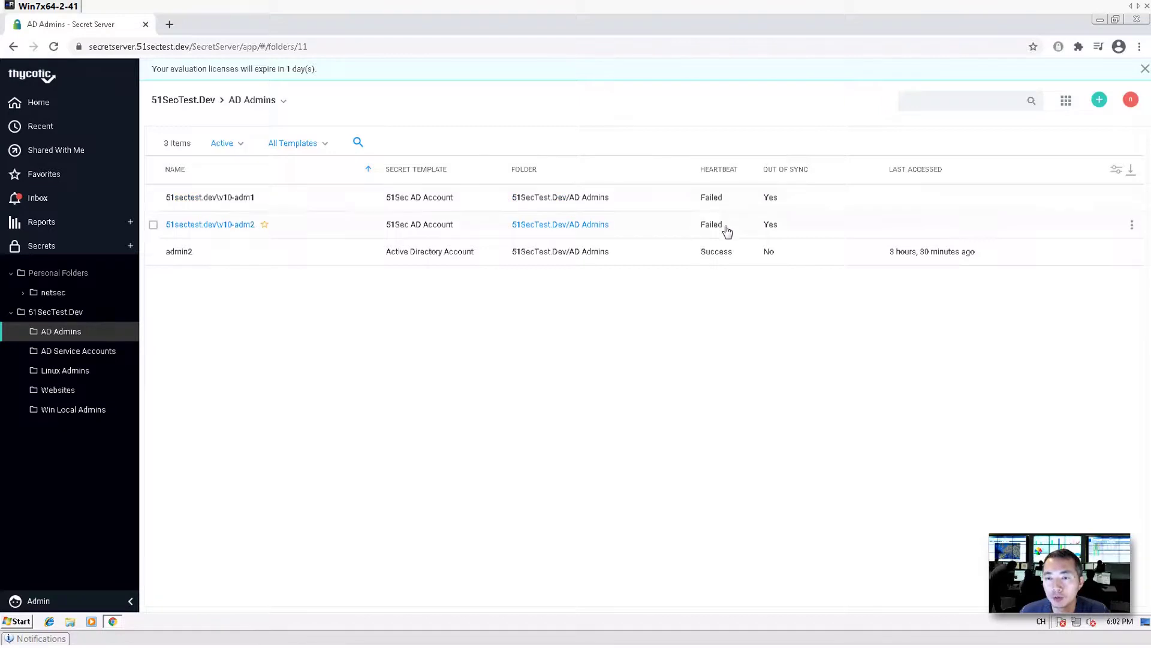
# Change the password of the v10-adm1 secret to a randomly generated one and return to the AD Admins folder
pyautogui.click(153, 200)
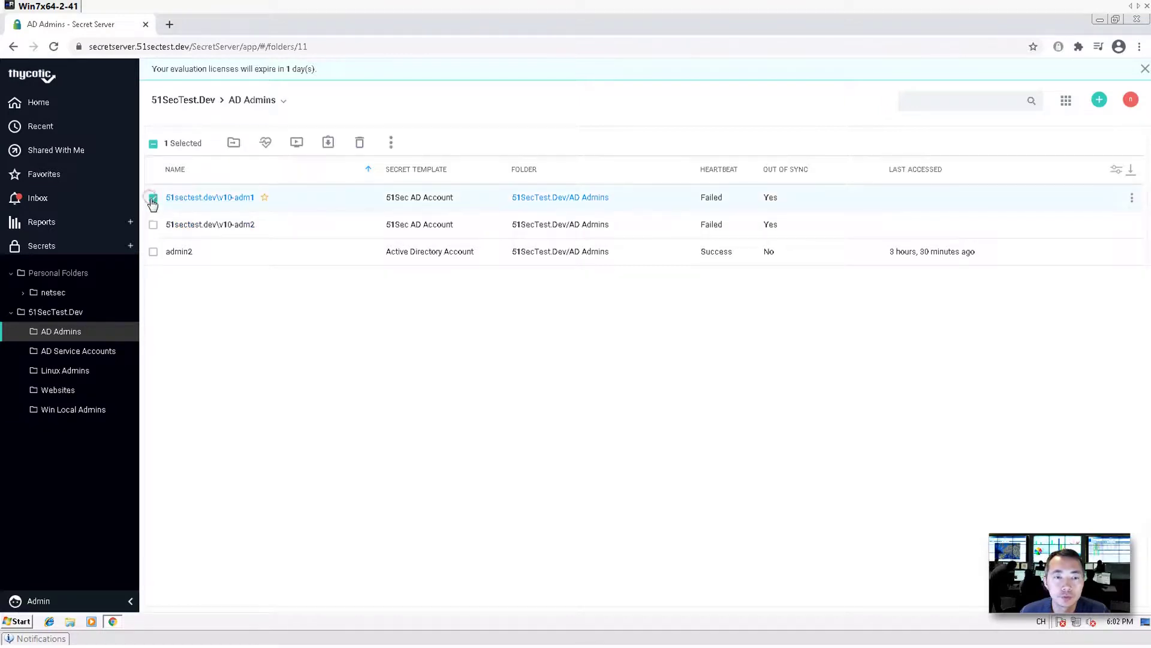
pyautogui.click(195, 198)
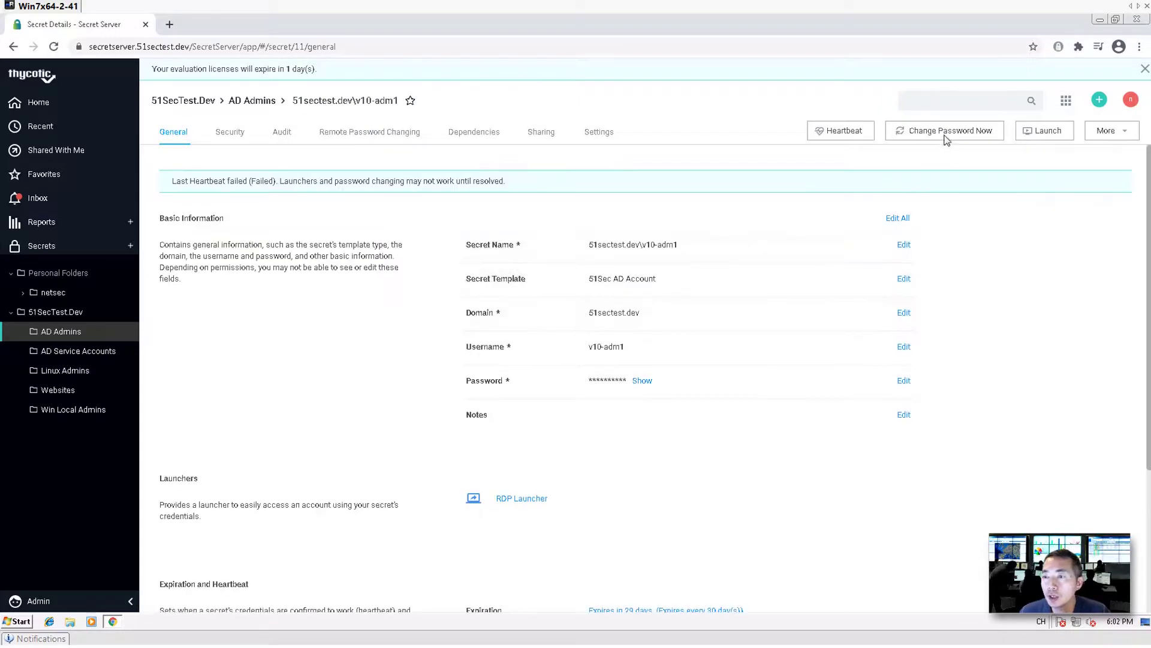
pyautogui.click(946, 132)
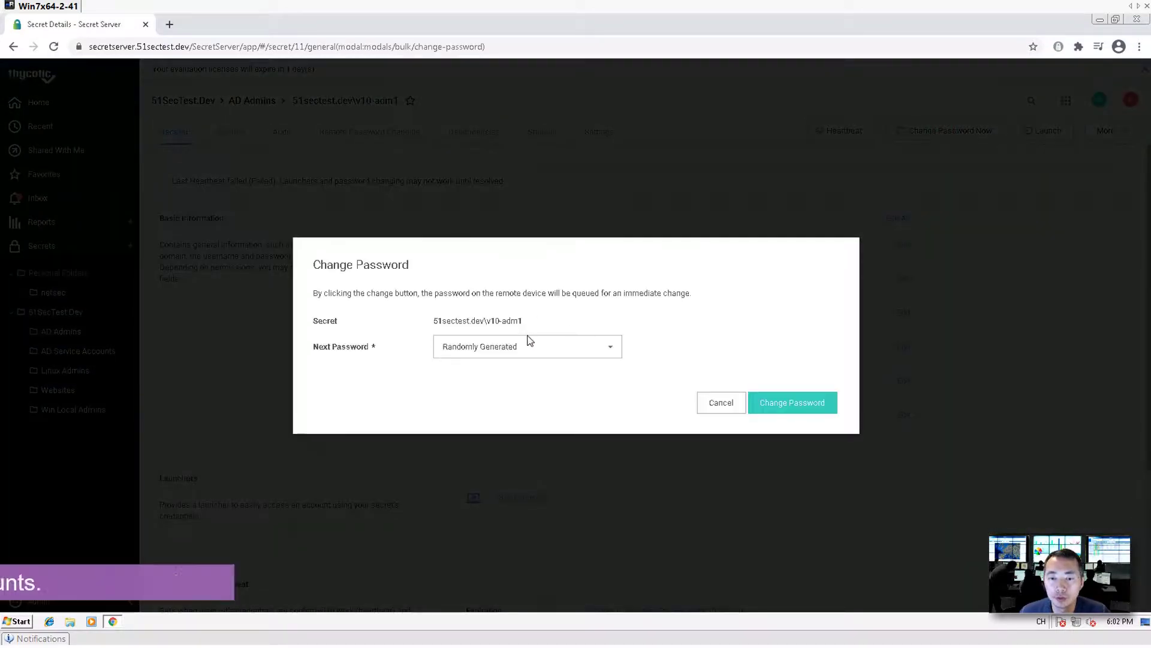
pyautogui.click(786, 403)
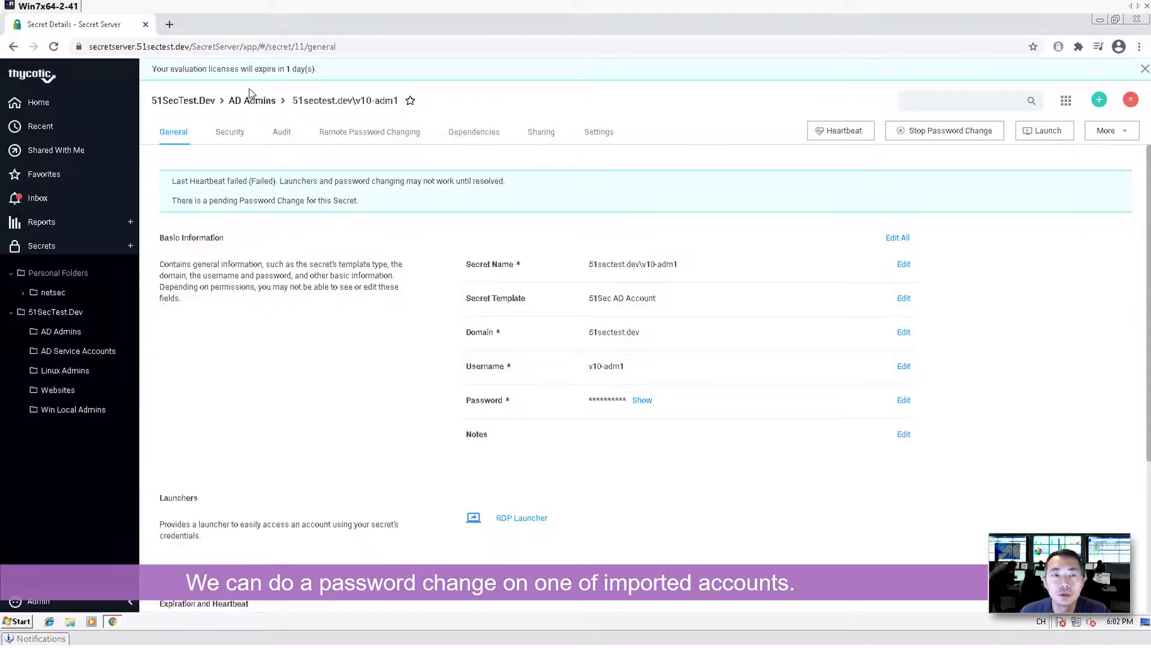
pyautogui.click(255, 100)
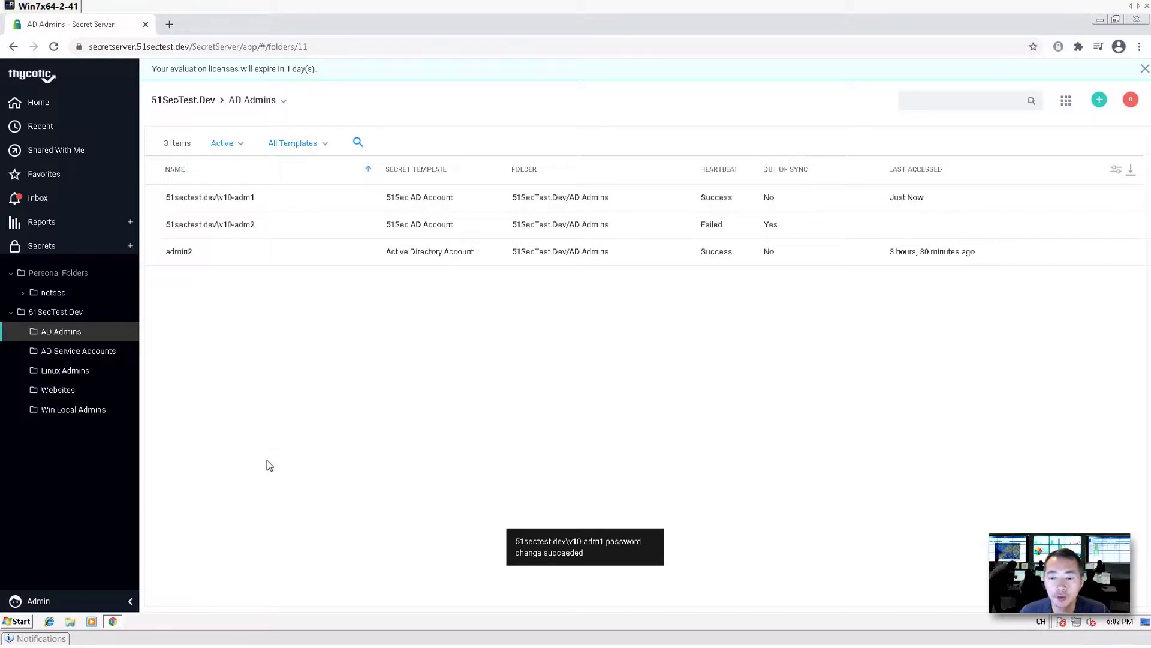
# Review the Discovery administration's configuration options, discovery logs and computer scan logs, and return to the discovery sources
pyautogui.click(84, 602)
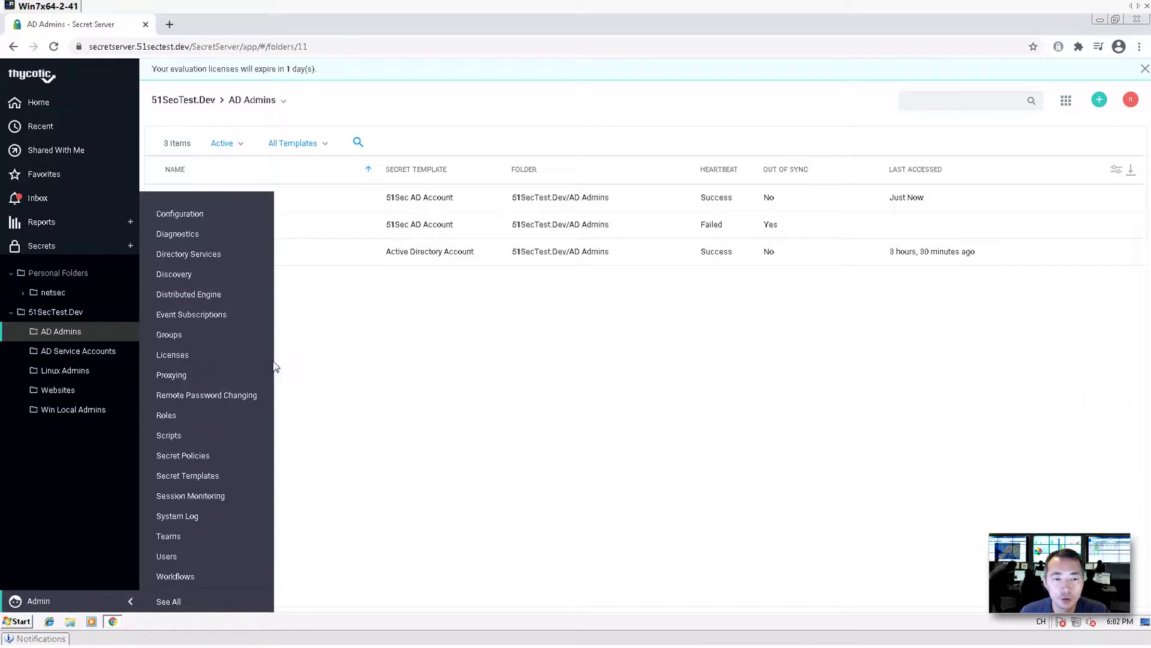
pyautogui.click(225, 275)
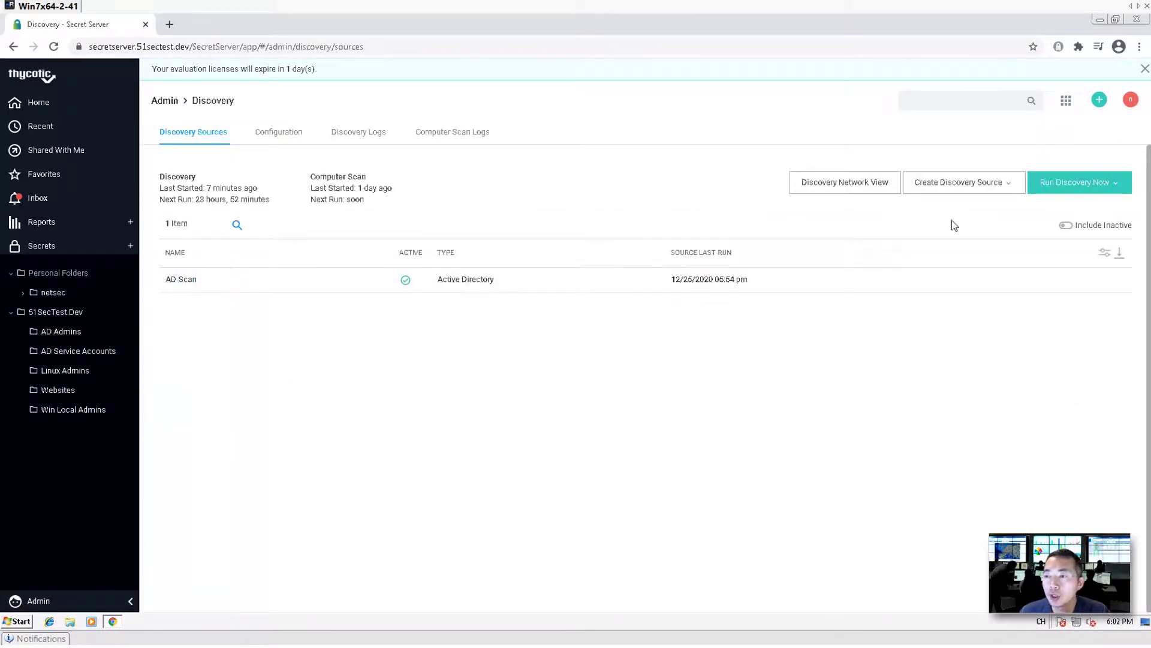
pyautogui.click(299, 132)
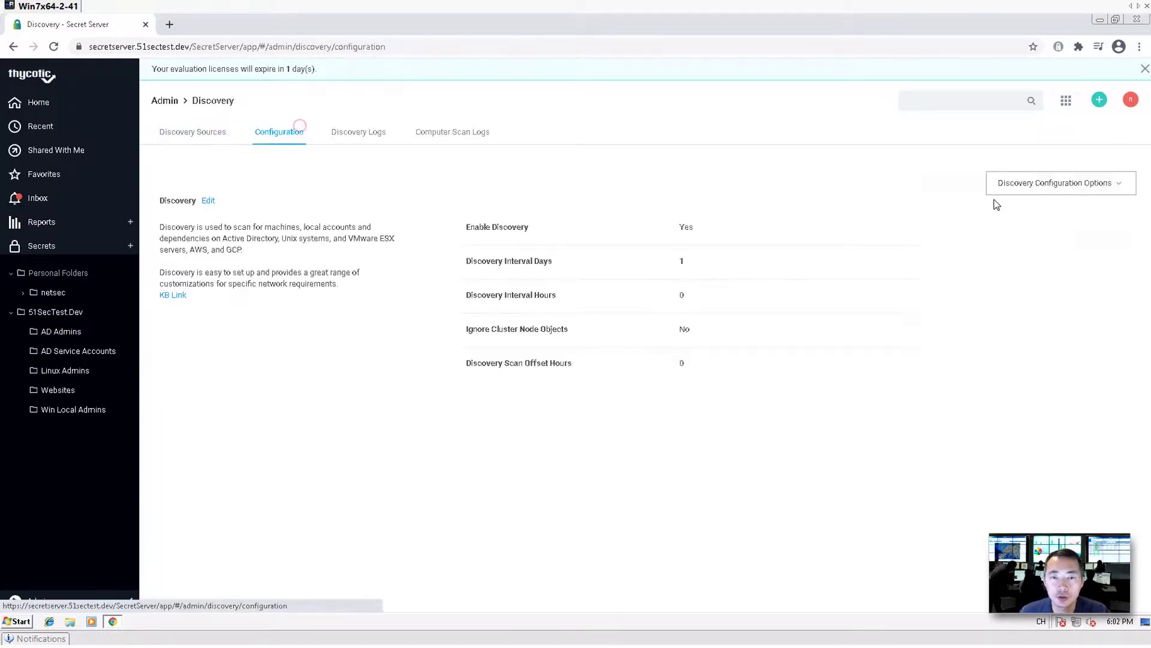
pyautogui.click(1097, 191)
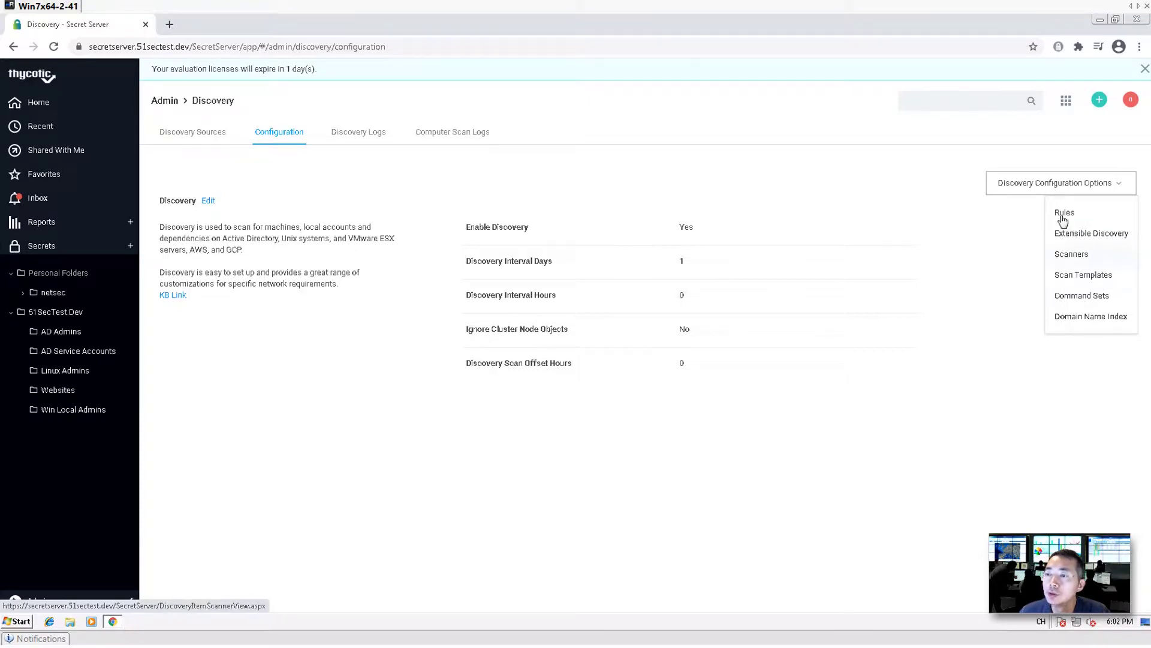
pyautogui.click(375, 133)
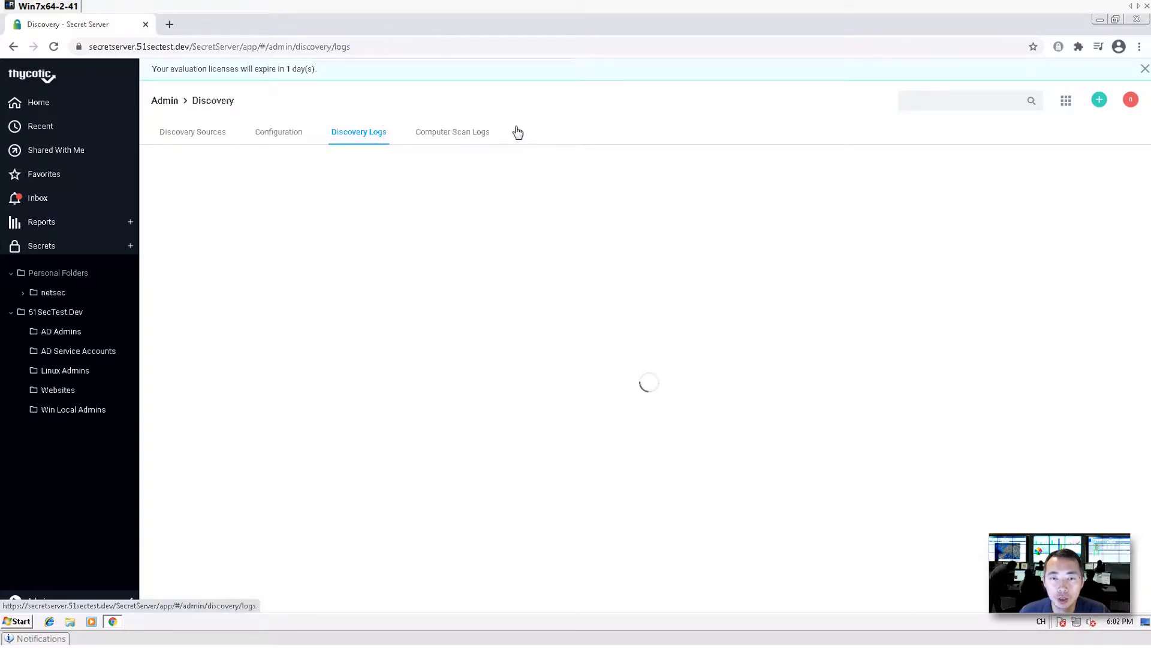
pyautogui.click(469, 137)
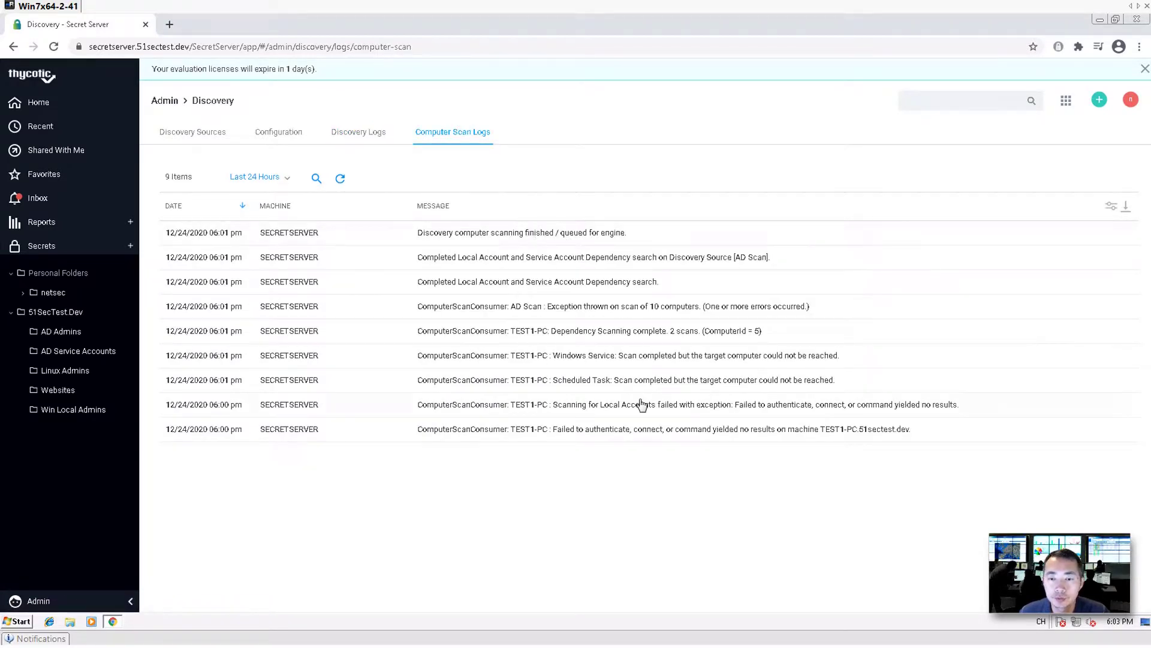
pyautogui.click(204, 133)
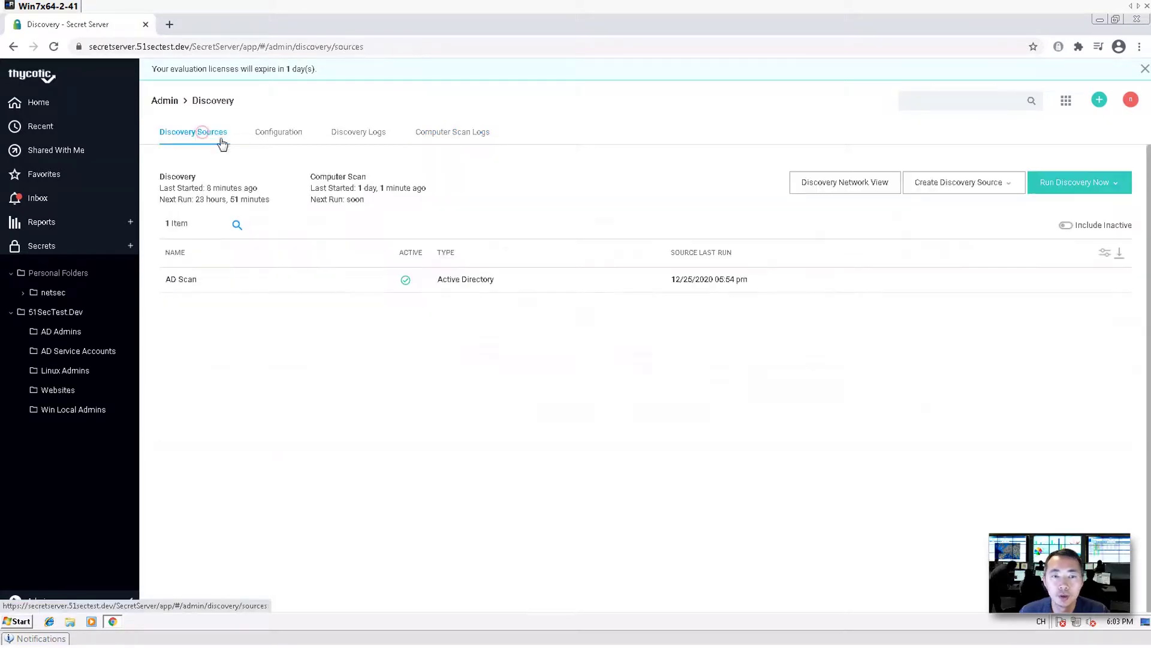
# Open the Discovery Network View and check the domain accounts in the Computers and Domain Controllers containers
pyautogui.click(837, 186)
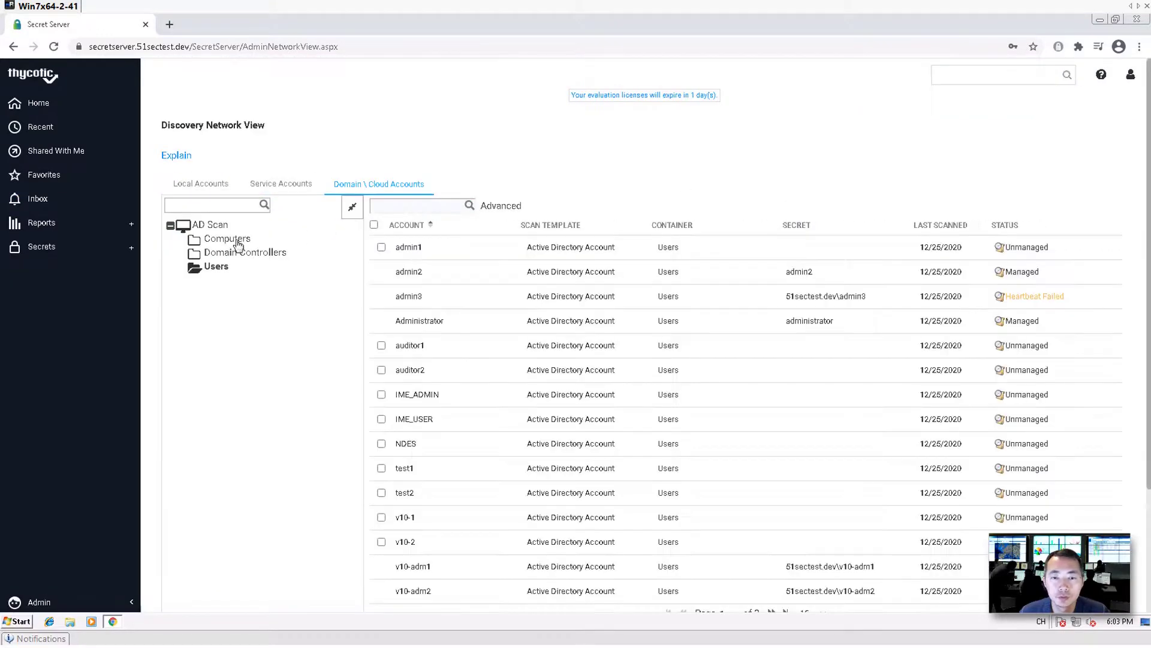
pyautogui.click(228, 239)
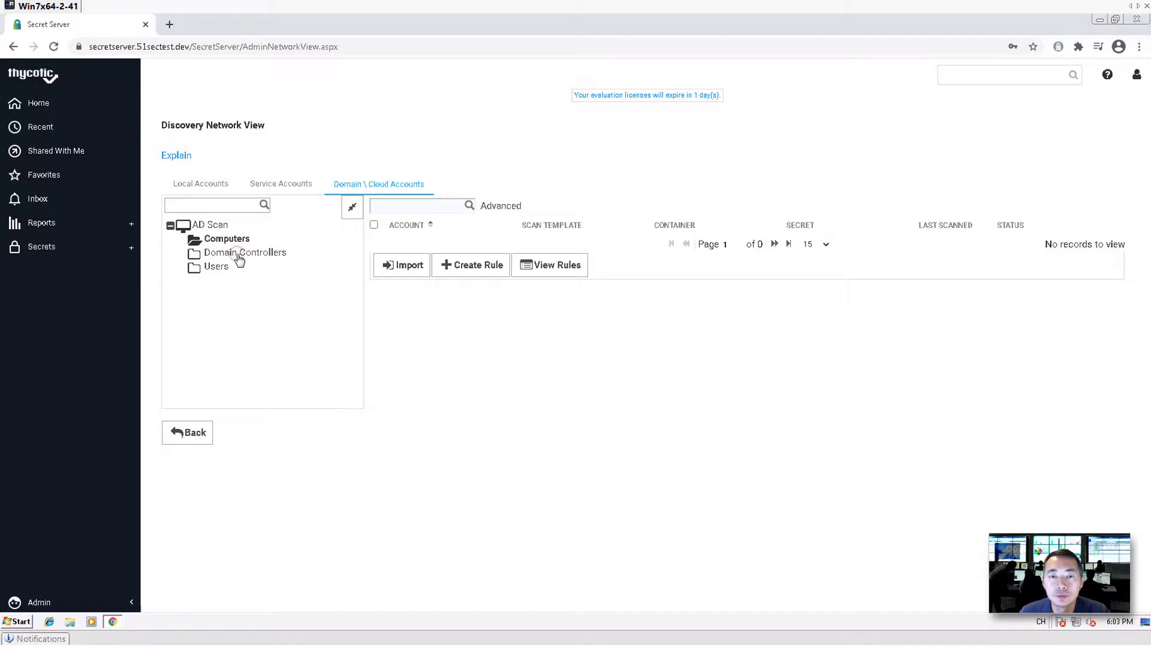
pyautogui.click(240, 254)
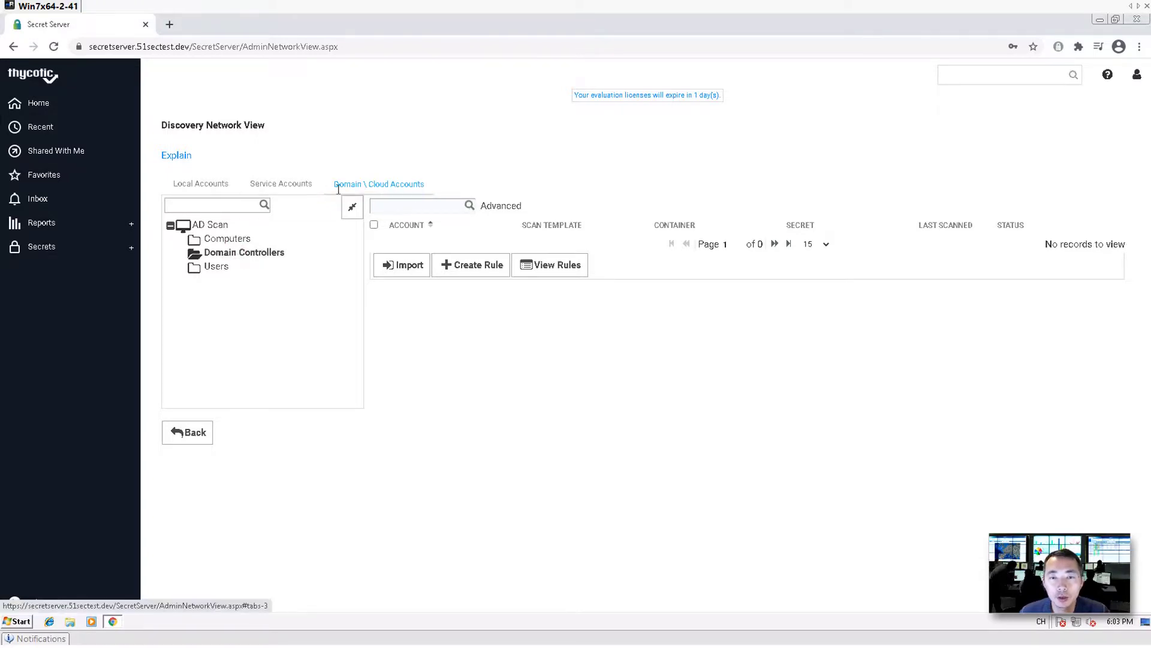
# Examine the local accounts discovery results for the Domain Controllers, Computers and Users containers
pyautogui.click(217, 184)
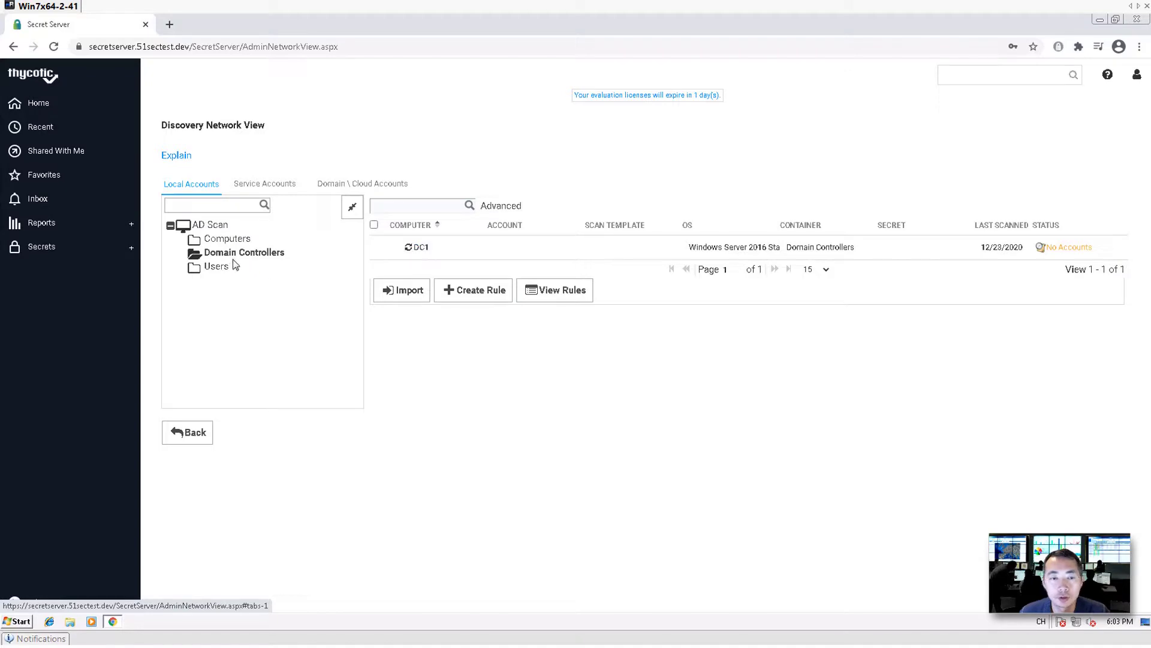
pyautogui.click(422, 248)
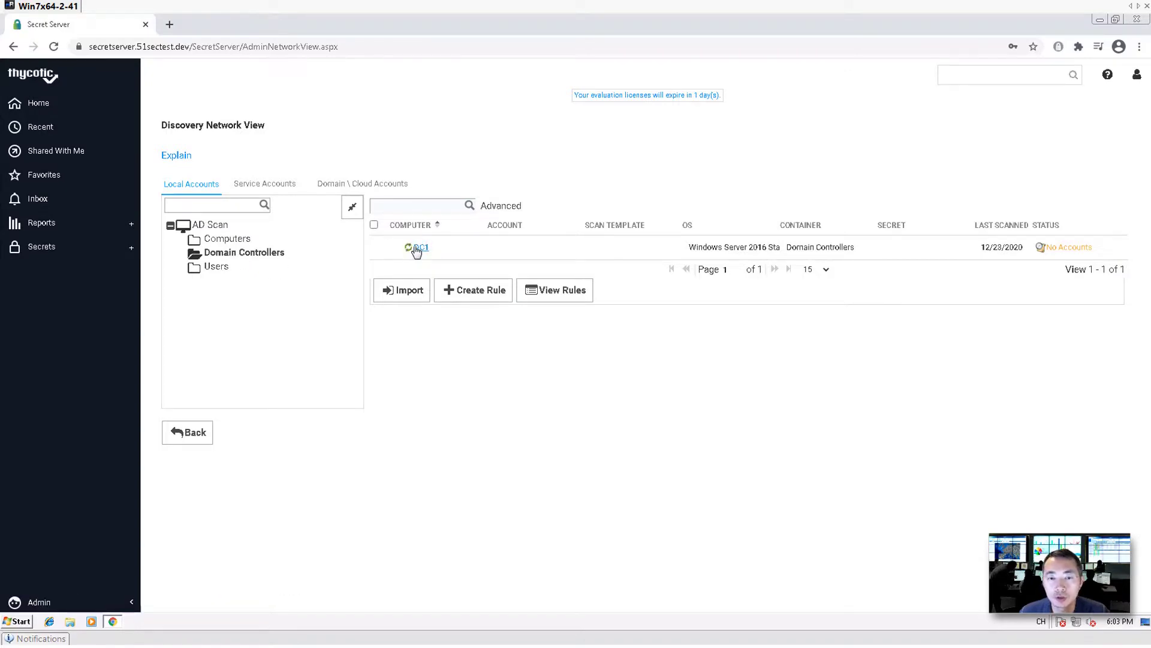
pyautogui.click(248, 240)
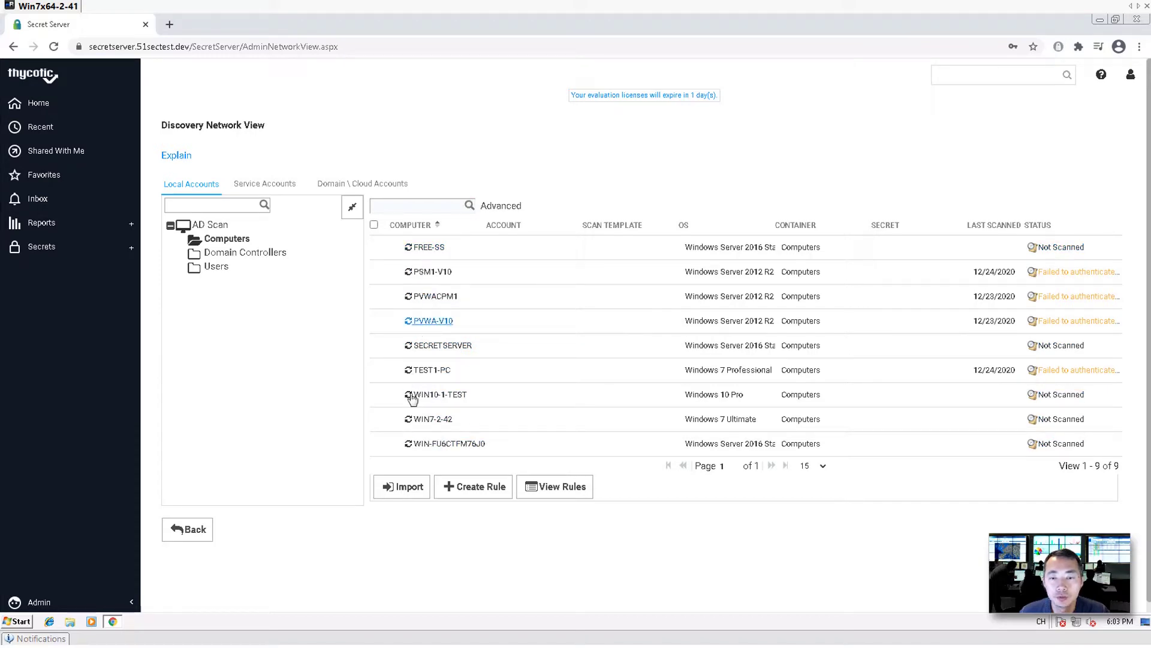
pyautogui.click(222, 270)
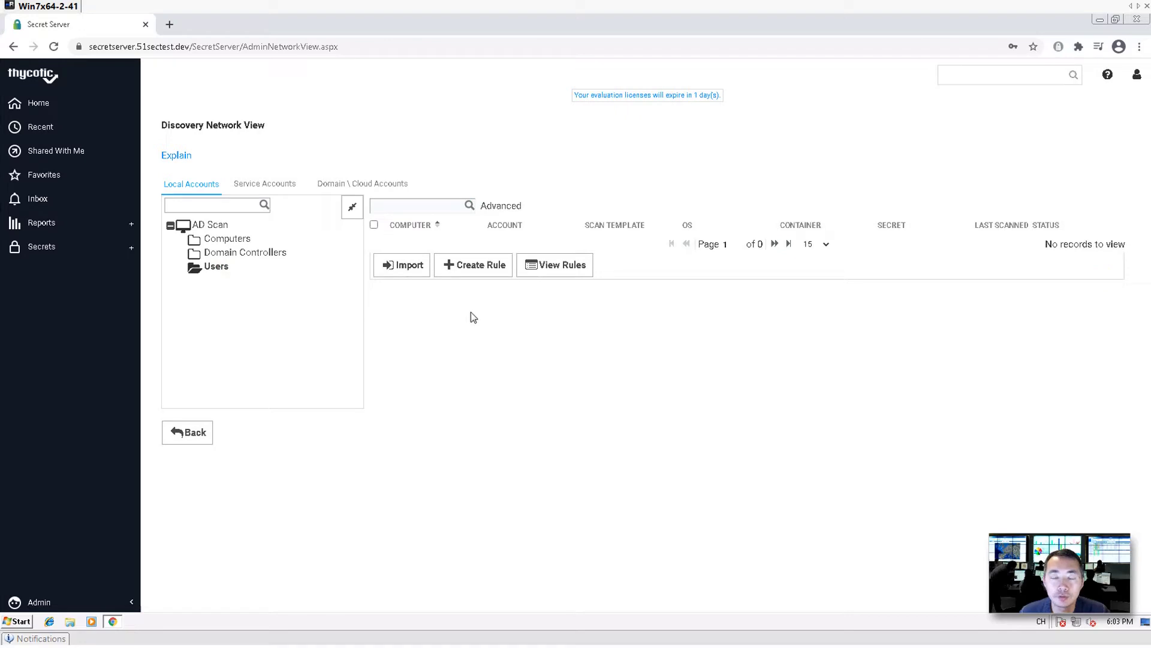